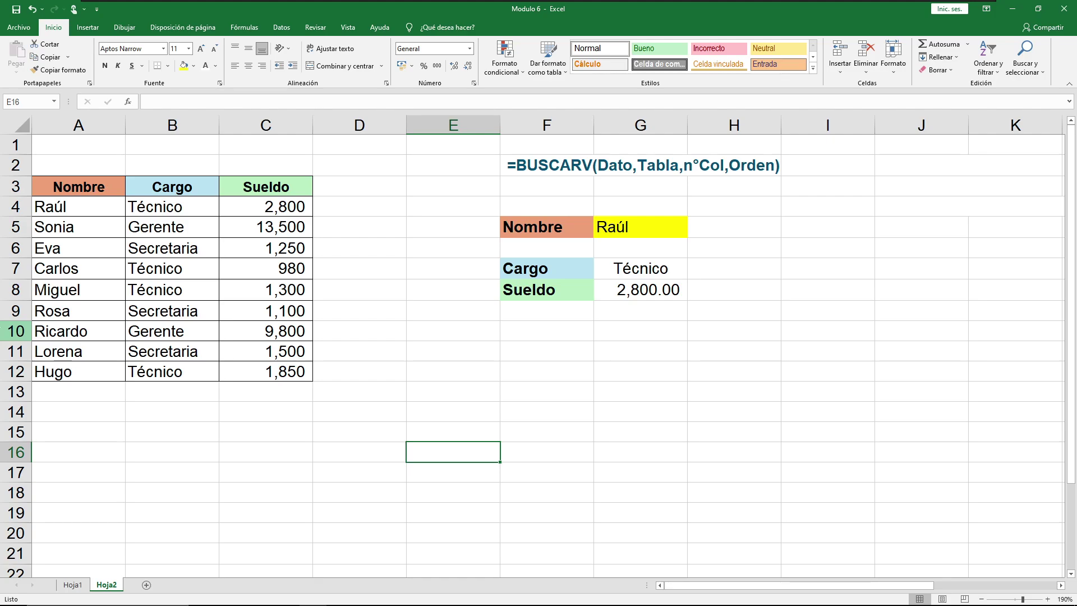
# Start a formula with =busca in cell E11 and compare the descriptions of the suggested functions BUSCAR, BUSCARH and BUSCARV
pyautogui.click(461, 359)
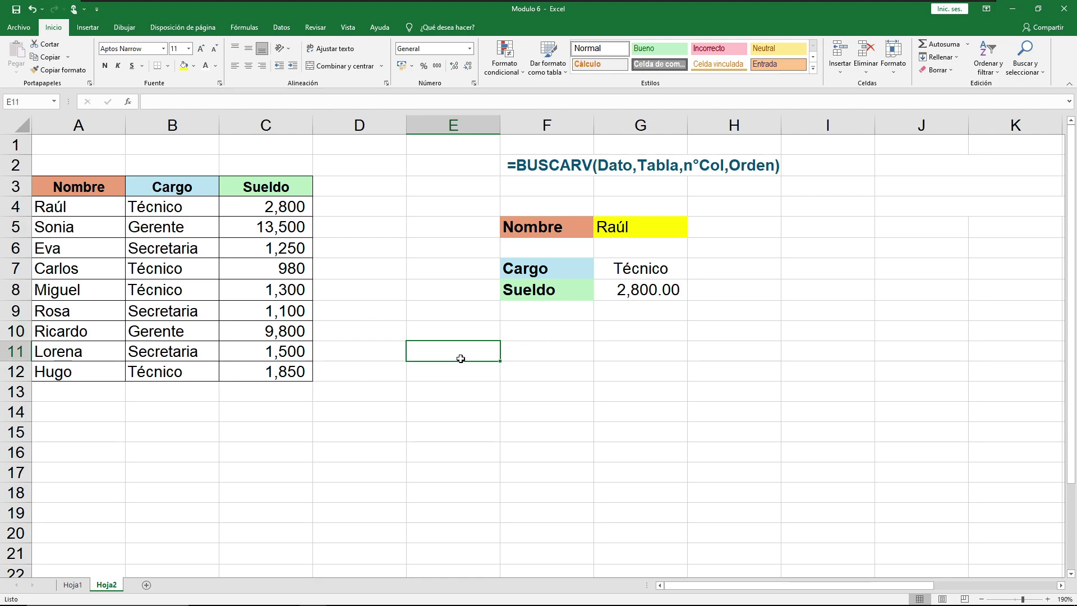
pyautogui.write('=')
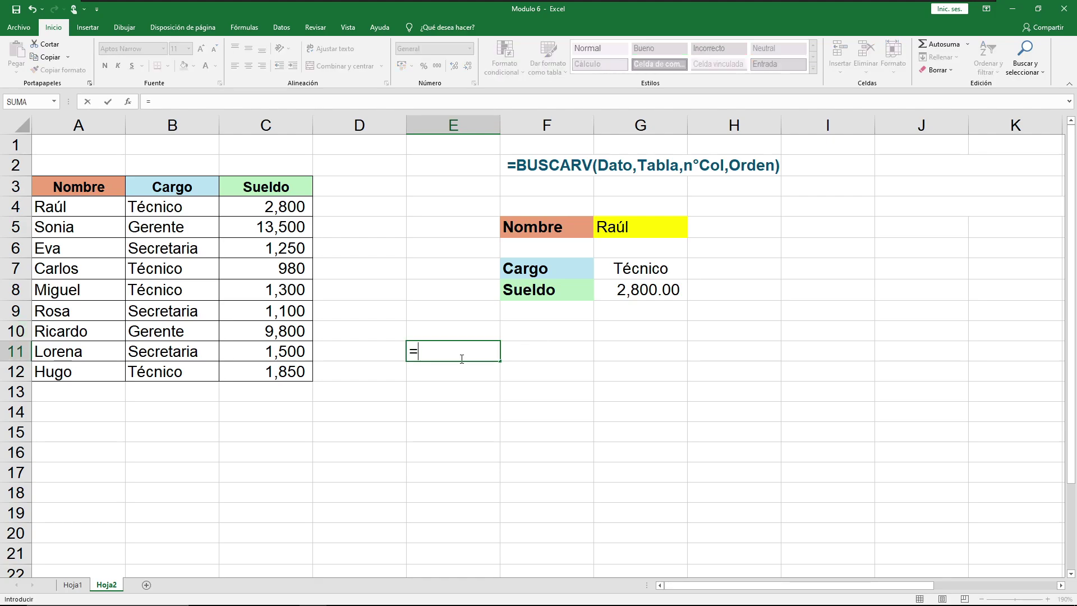
pyautogui.write('b')
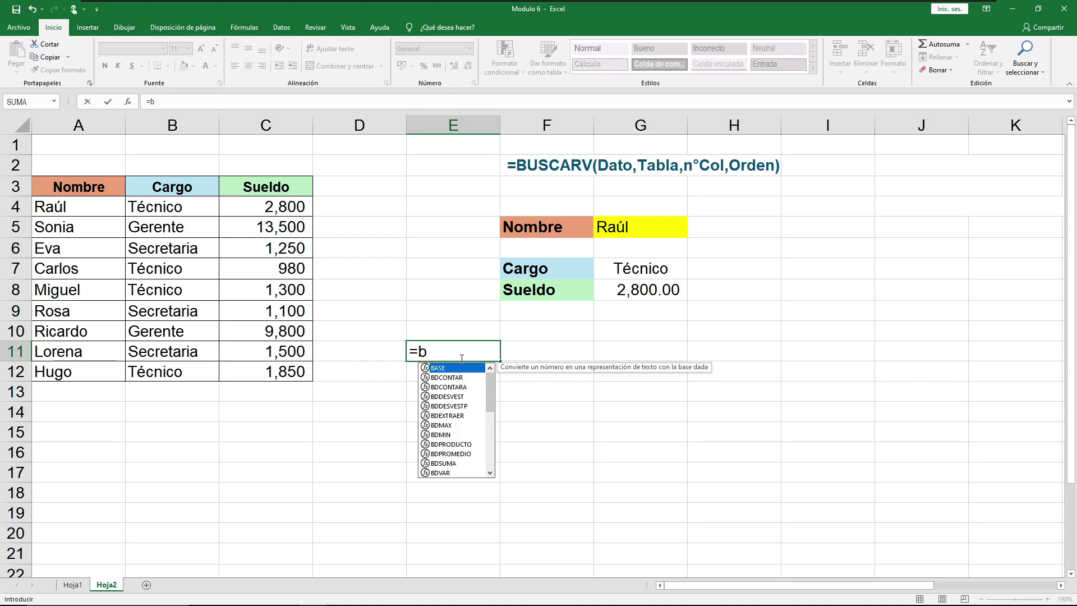
pyautogui.write('usca')
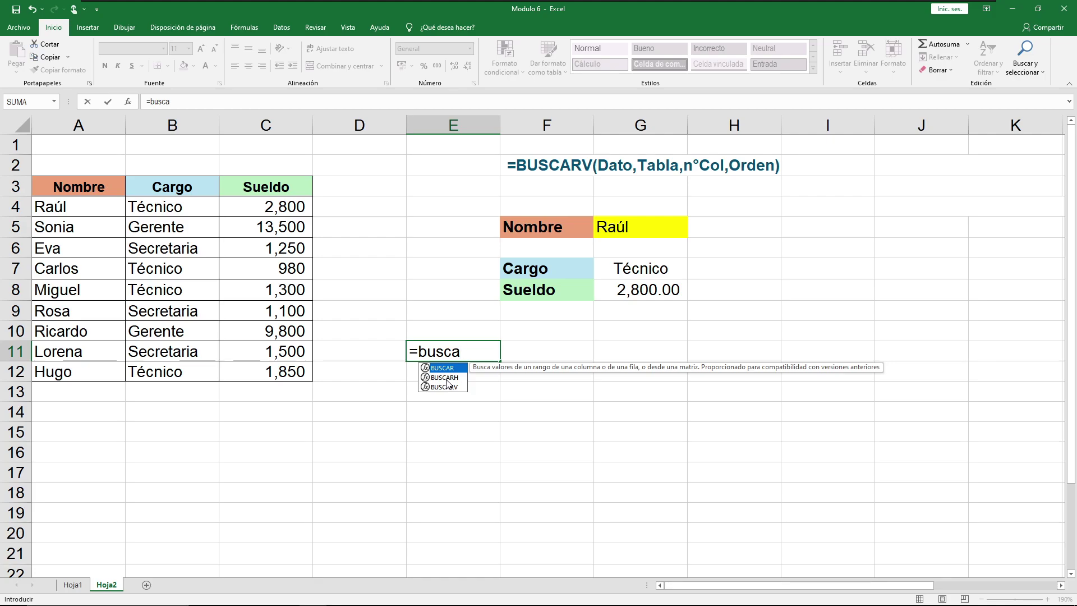
pyautogui.press('Down')
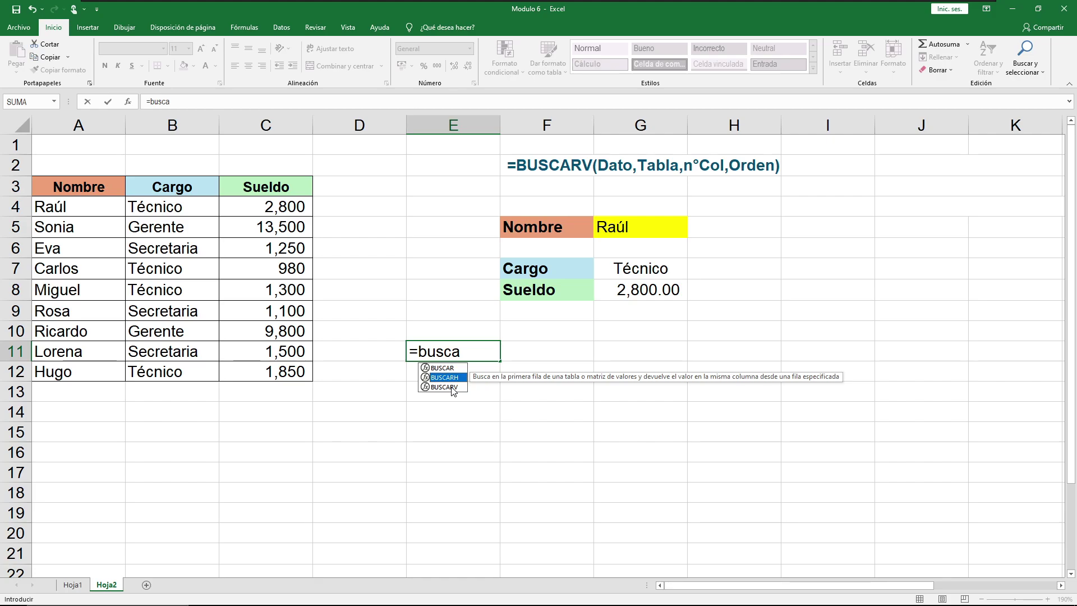
pyautogui.click(454, 369)
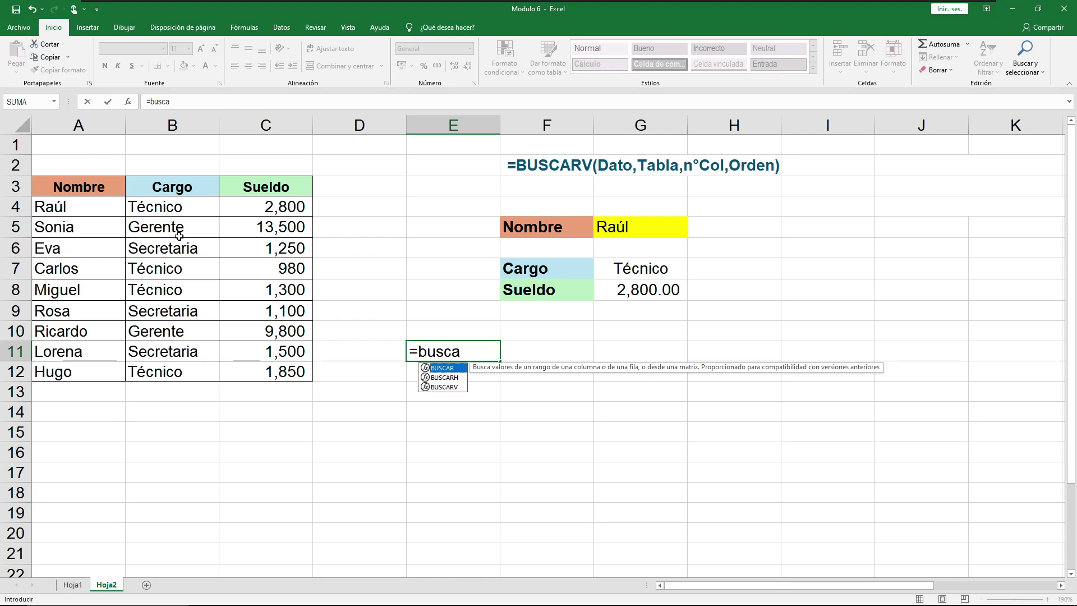
pyautogui.click(460, 379)
pyautogui.click(449, 387)
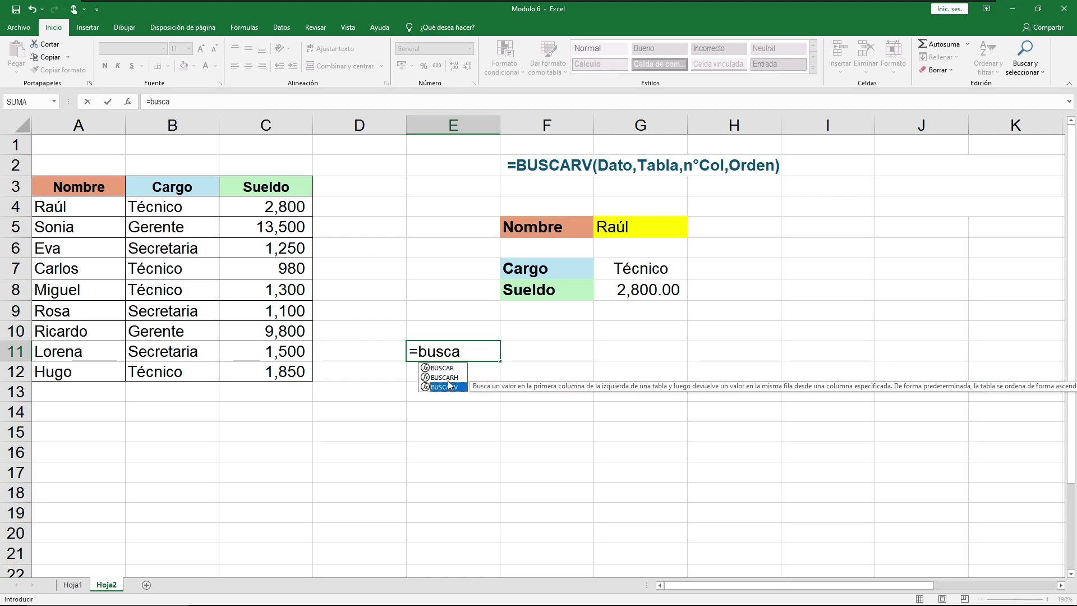
pyautogui.click(449, 378)
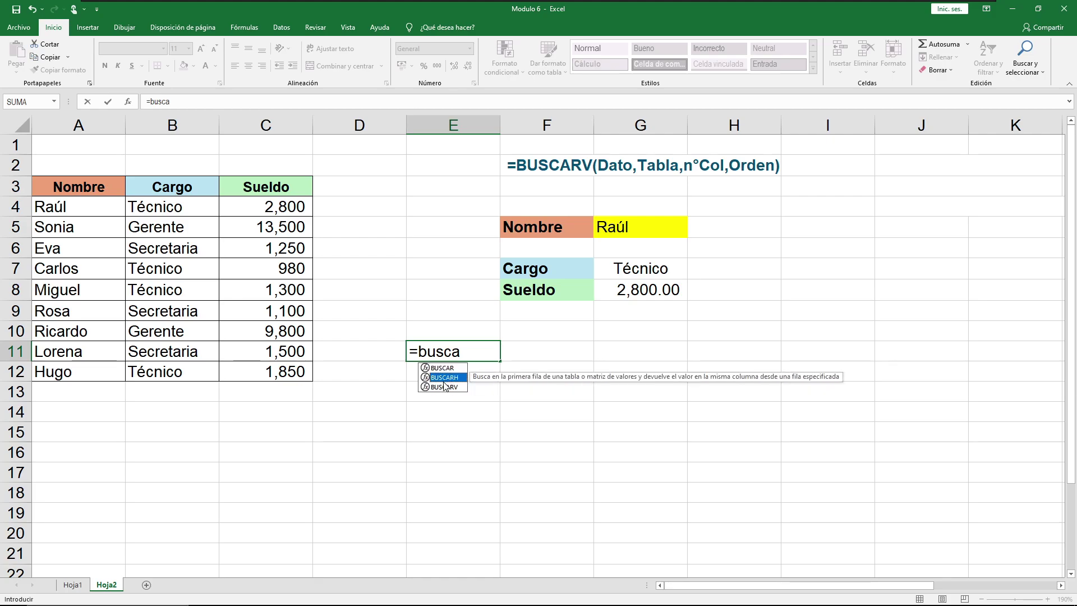
pyautogui.click(449, 387)
pyautogui.click(449, 378)
pyautogui.click(449, 387)
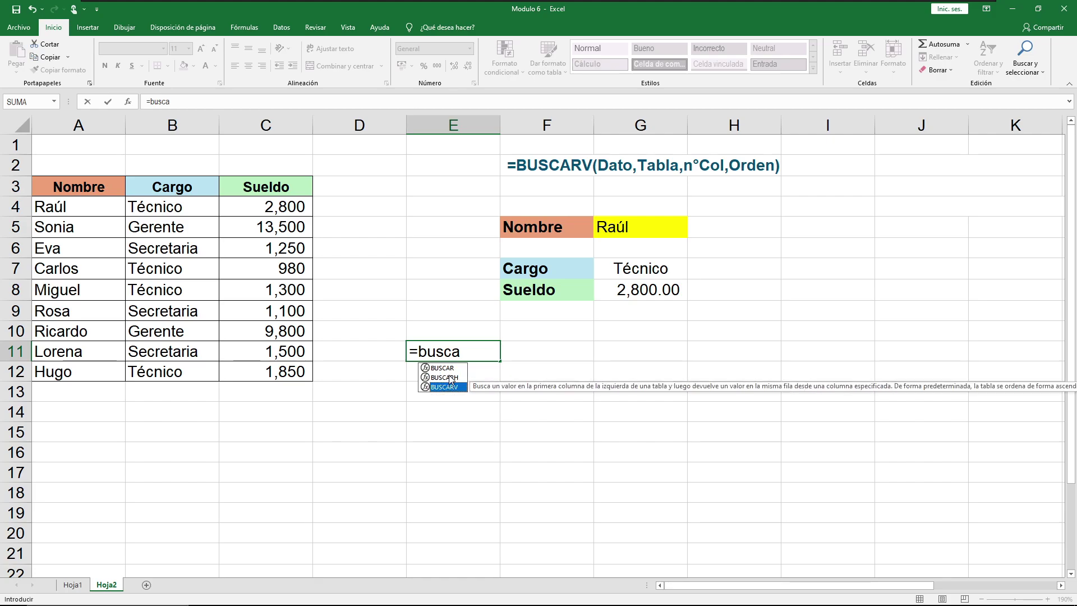
pyautogui.click(449, 378)
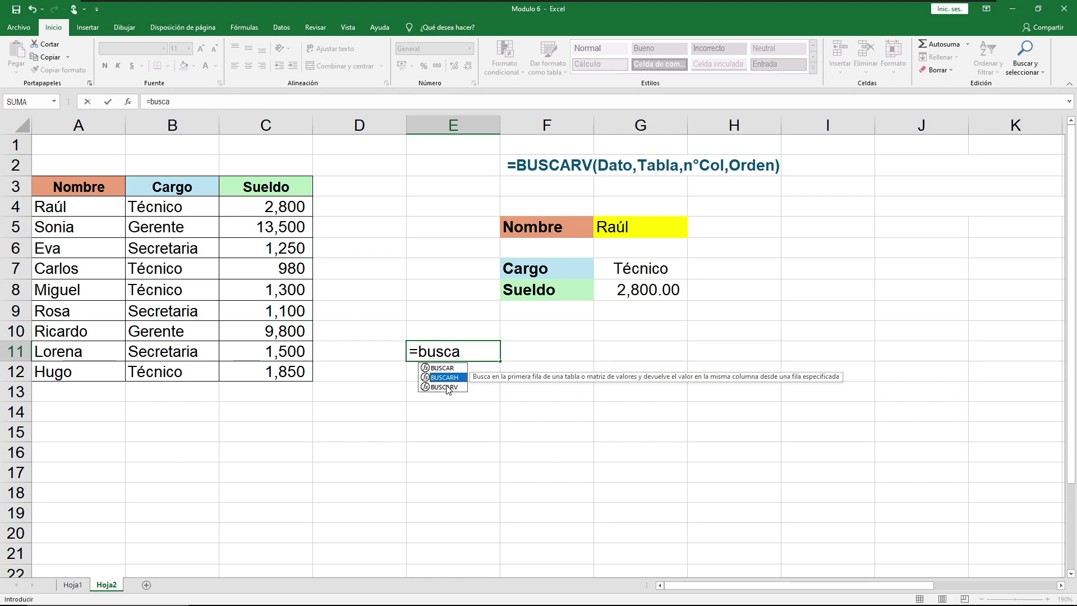
pyautogui.click(448, 387)
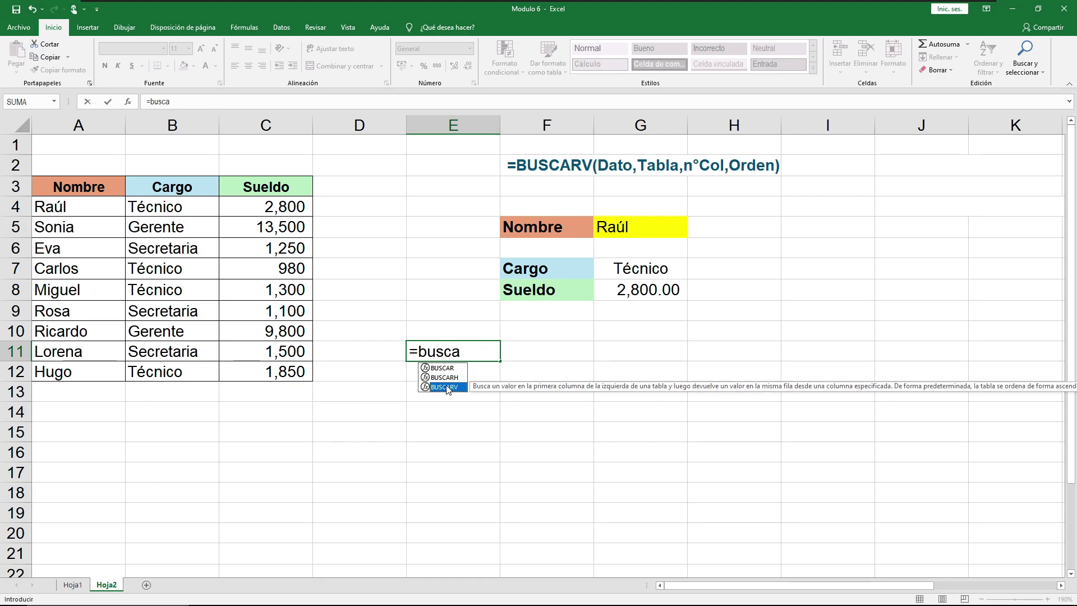
pyautogui.click(449, 378)
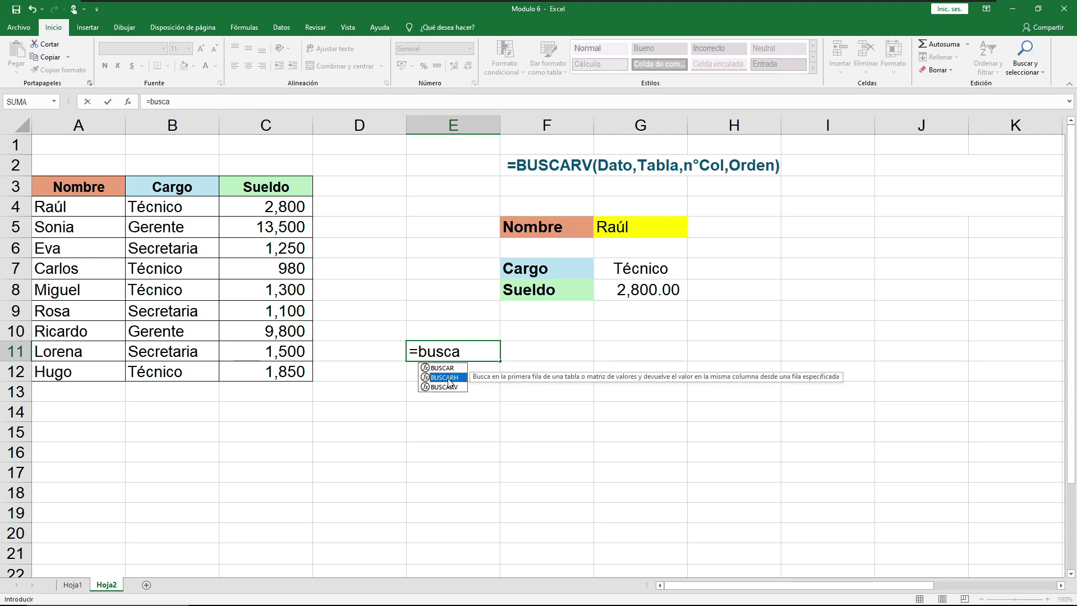
# Leave the unfinished formula and clear the contents of cell E11
pyautogui.click(398, 294)
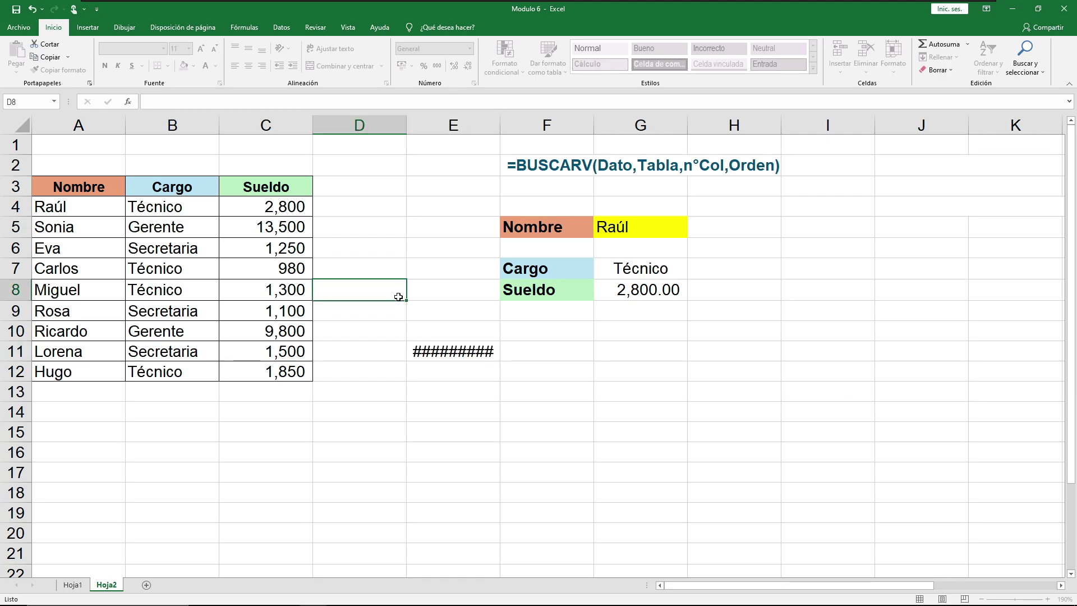
pyautogui.click(455, 357)
pyautogui.press('Delete')
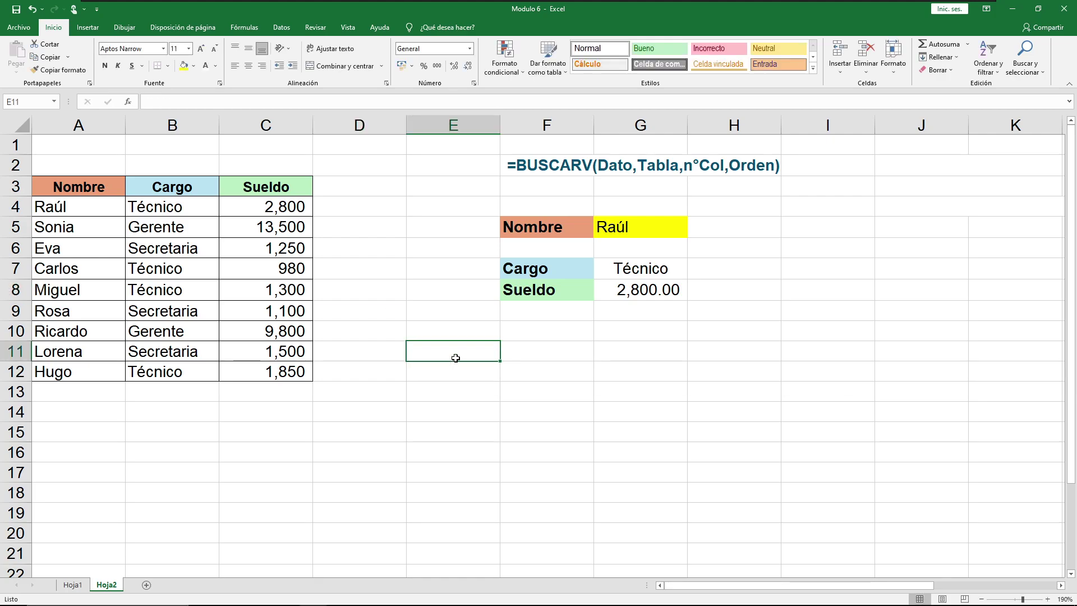
pyautogui.click(465, 399)
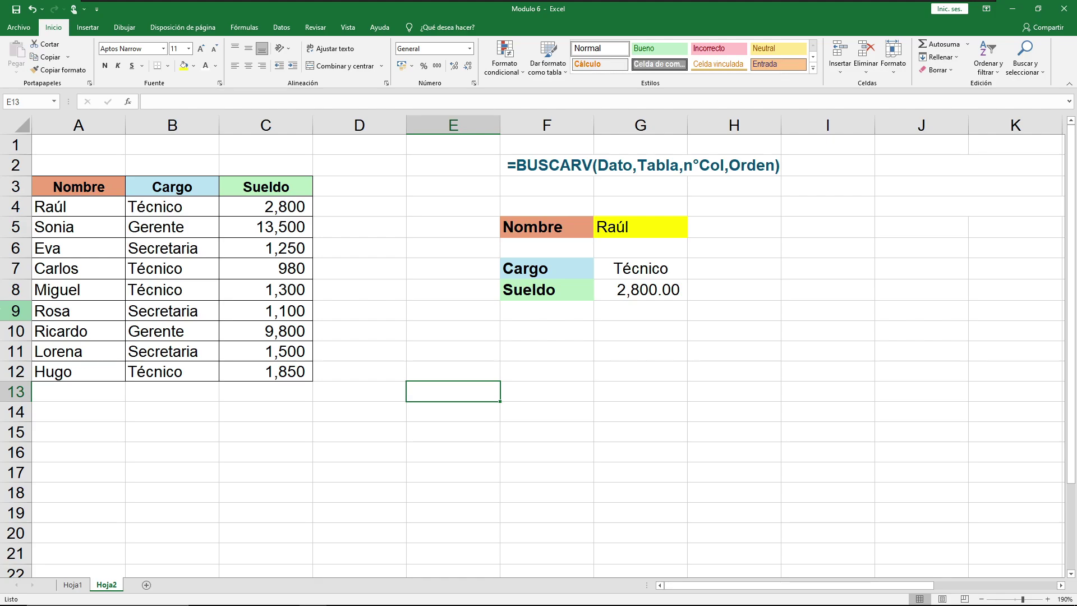
# Begin a BUSCAR formula in cell E11 with E10 as the lookup value
pyautogui.click(447, 355)
pyautogui.write('=')
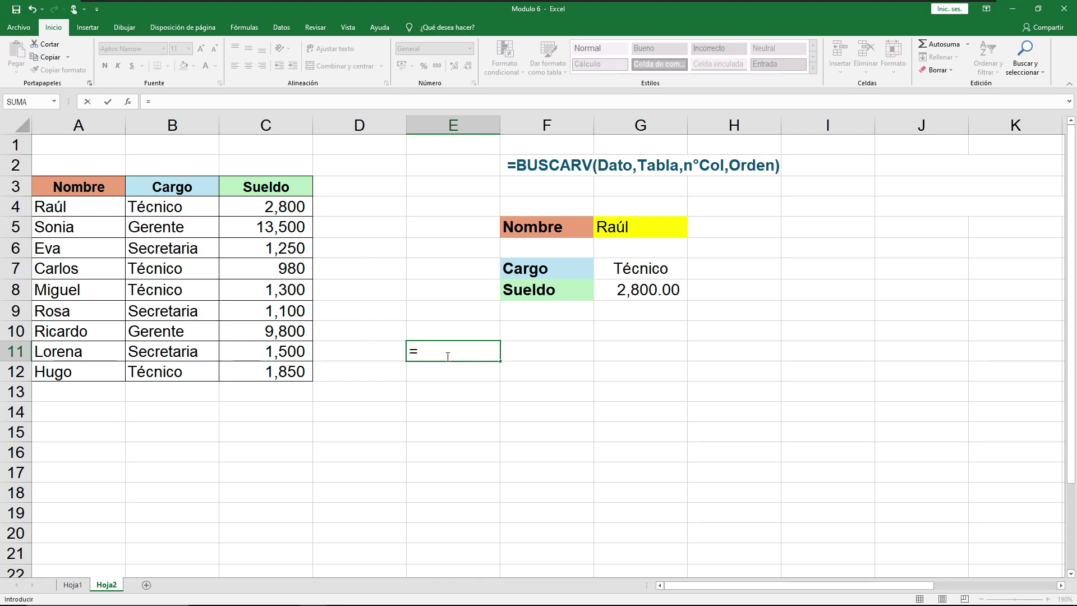
pyautogui.write('busca')
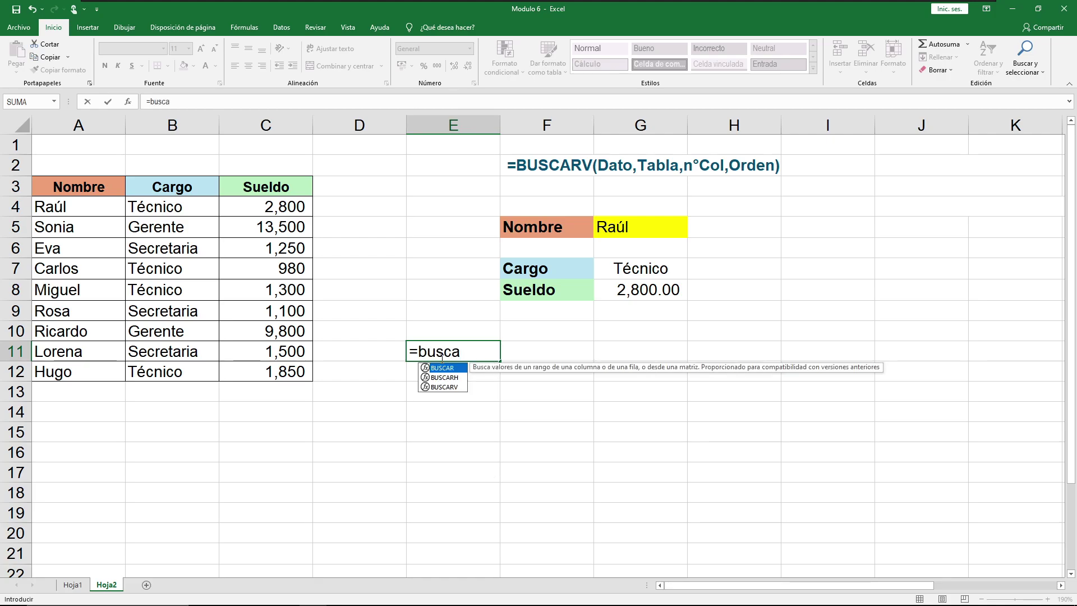
pyautogui.doubleClick(440, 367)
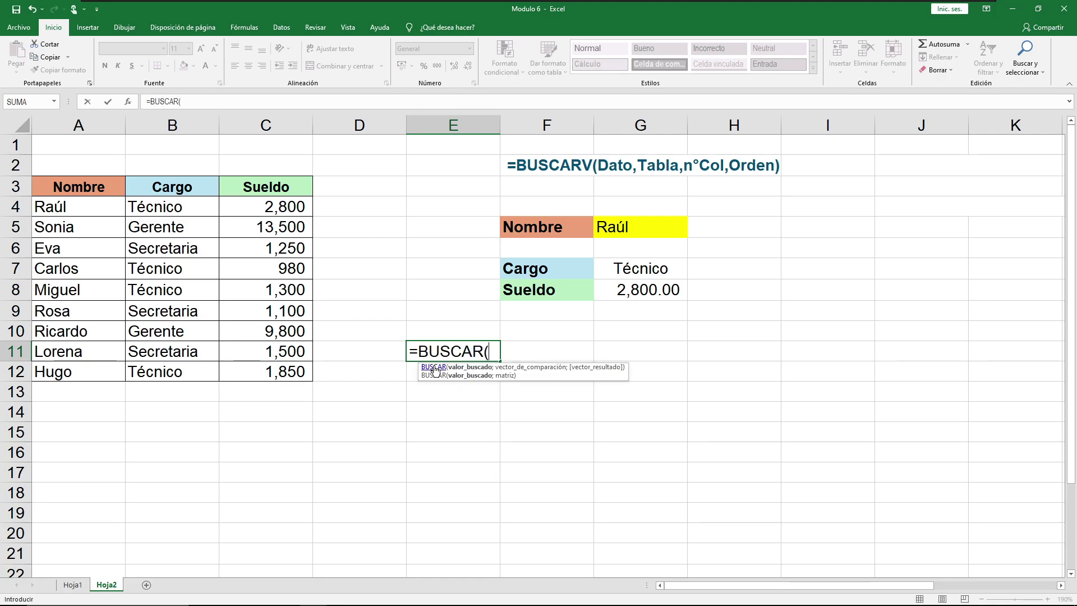
pyautogui.click(440, 328)
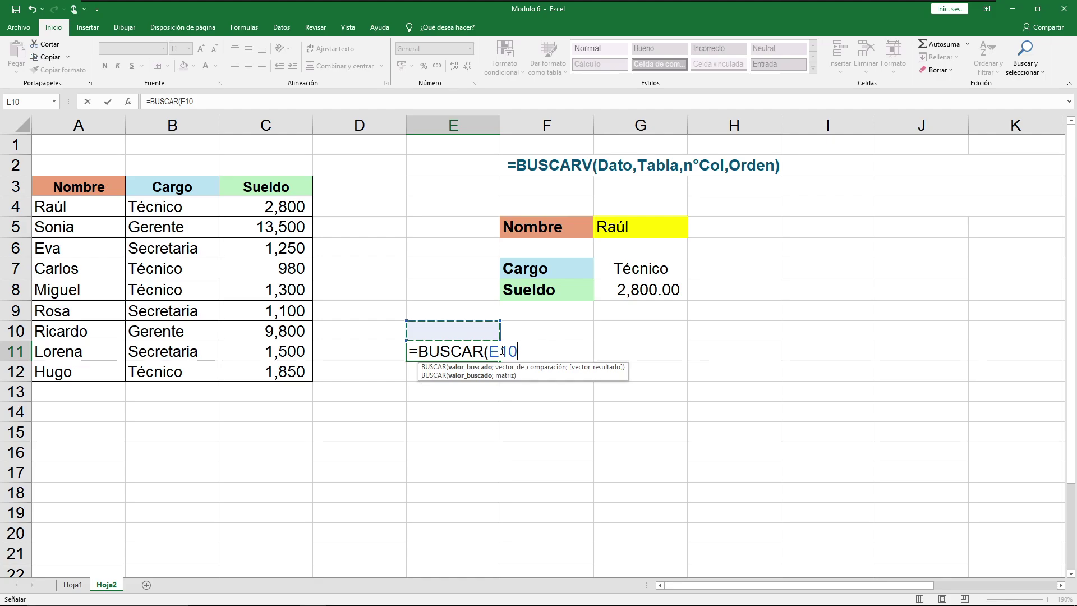
pyautogui.write(';')
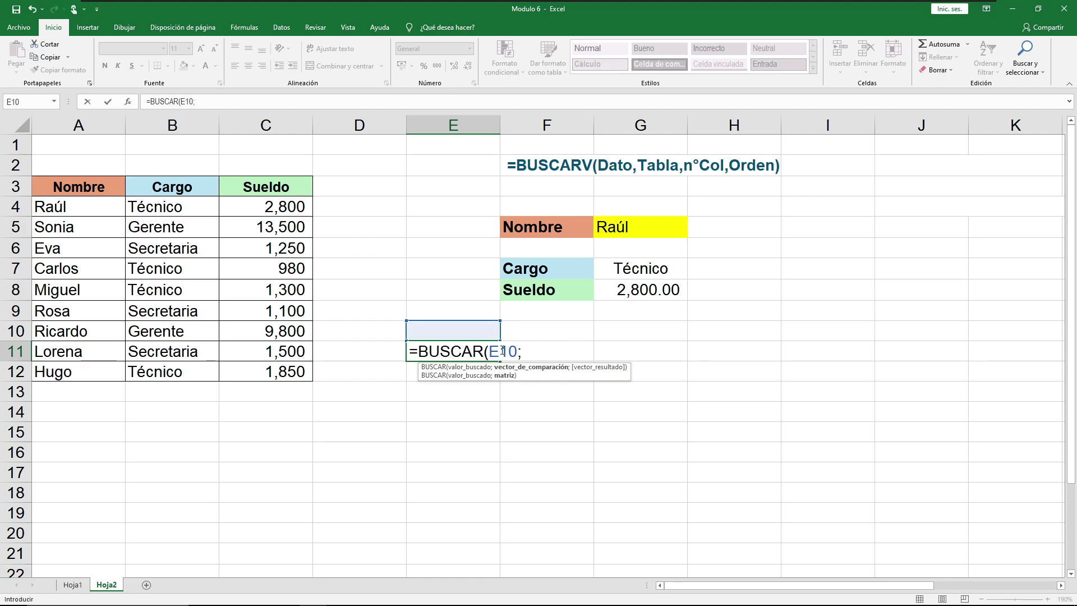
# Complete the BUSCAR formula with the Nombre data A4:A12 (EMPLEADOS) as comparison vector and SUELDOS as result vector
pyautogui.moveTo(79, 207); pyautogui.dragTo(88, 370)
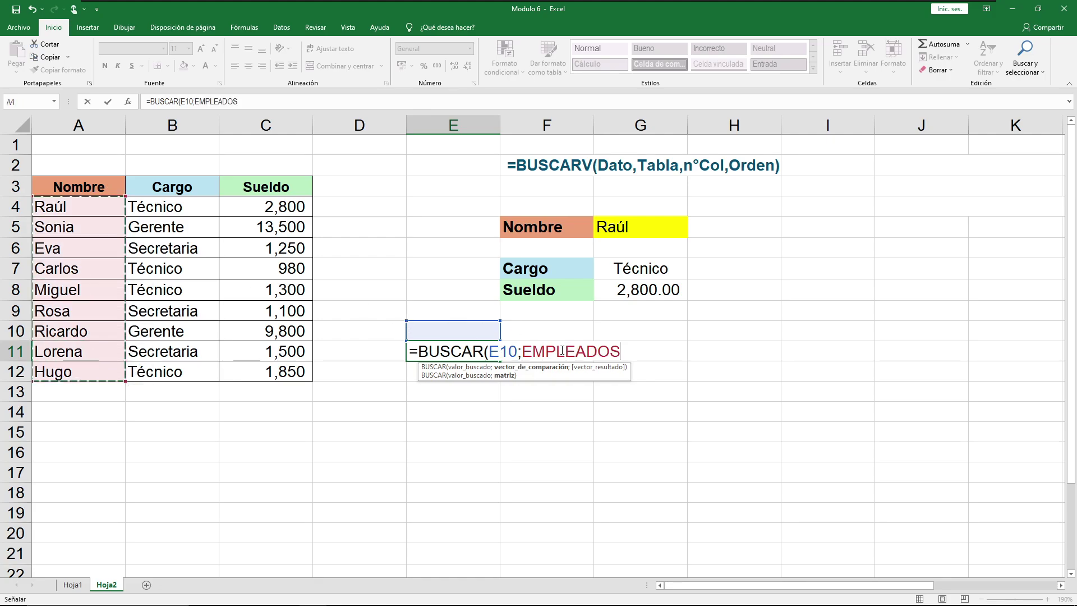
pyautogui.write(';')
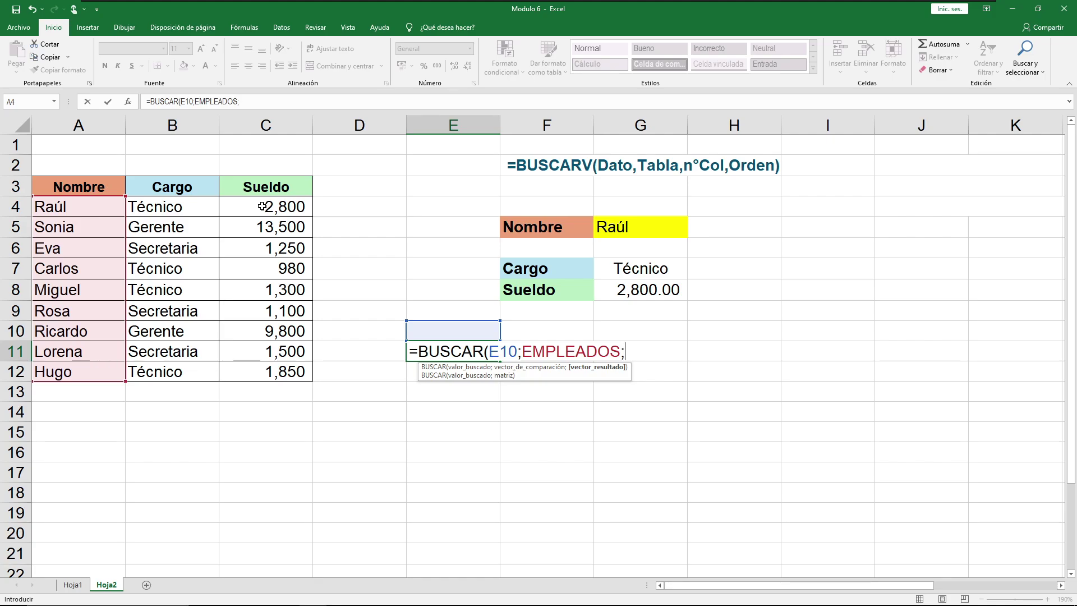
pyautogui.write('SUELDO')
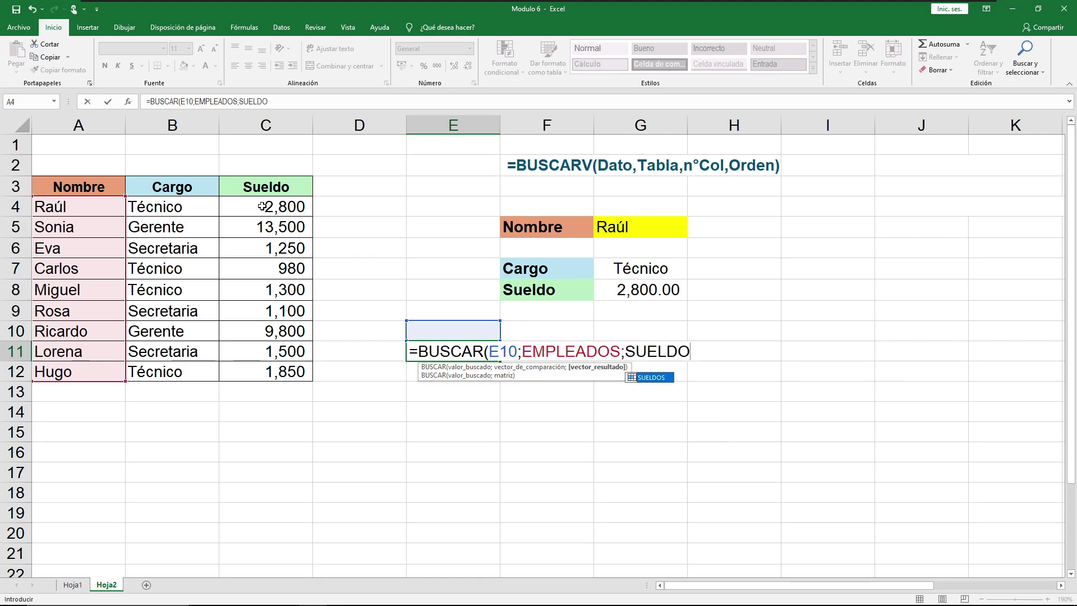
pyautogui.doubleClick(644, 378)
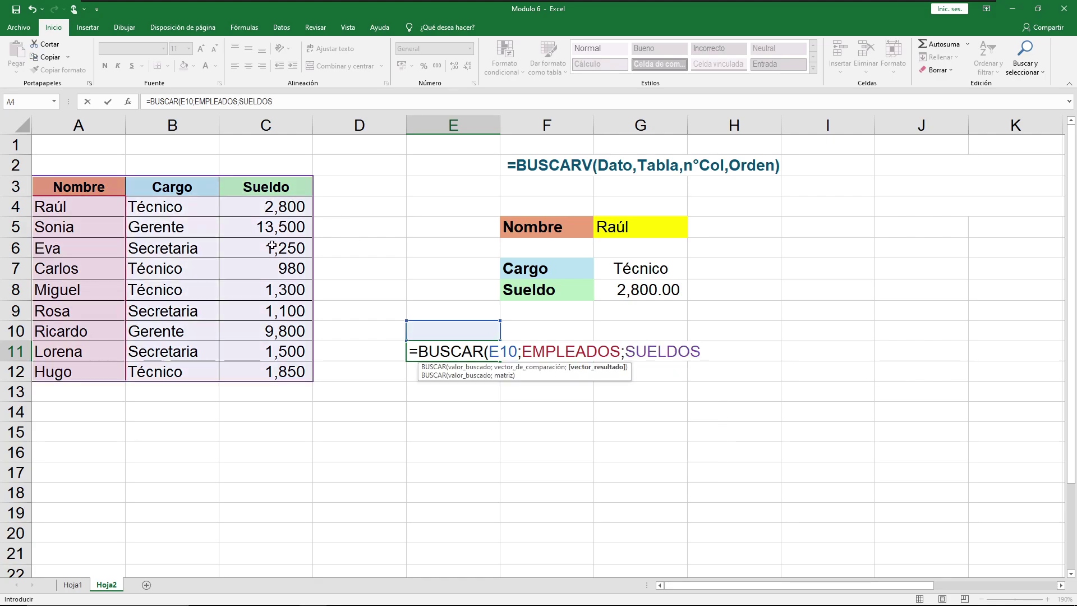
pyautogui.write(')')
pyautogui.press('Return')
# Enter the name of the employee listed in row 5 into cell E10 as the lookup value
pyautogui.click(467, 333)
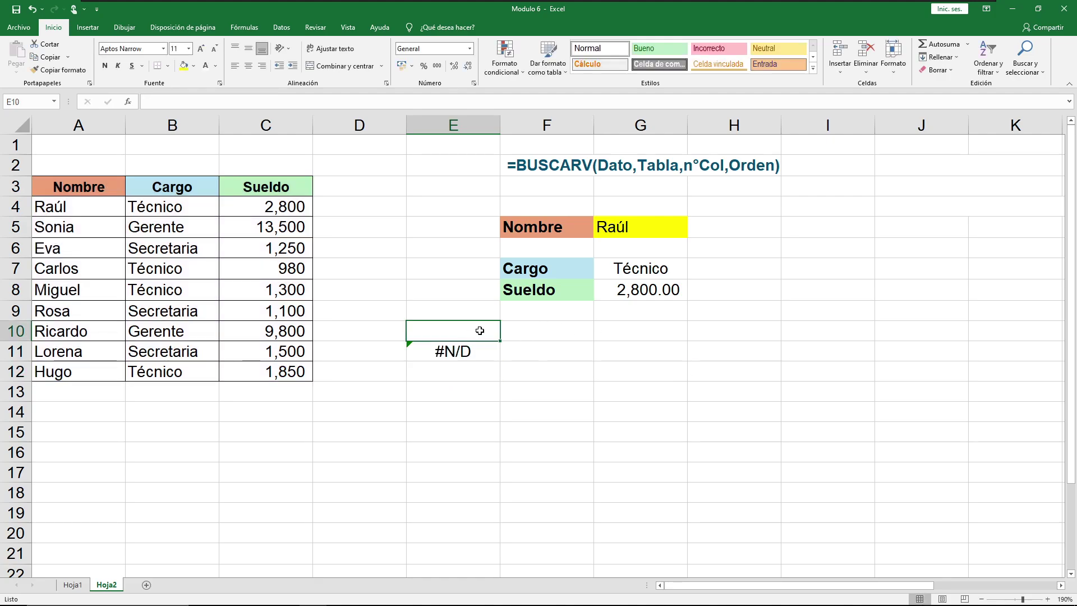
pyautogui.write('Sonia')
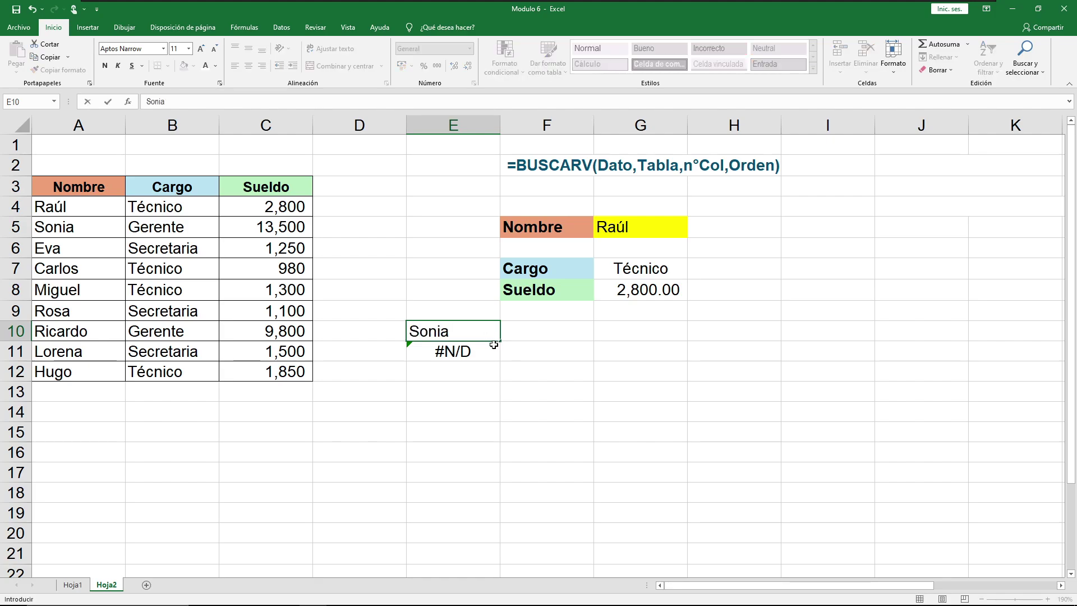
pyautogui.click(459, 352)
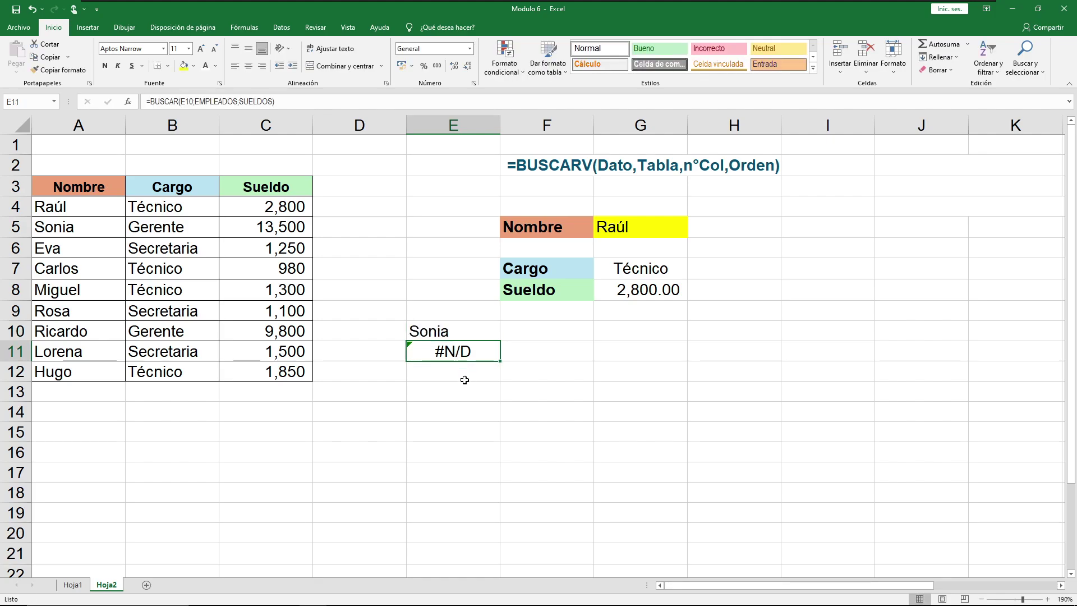
pyautogui.click(463, 332)
pyautogui.click(460, 351)
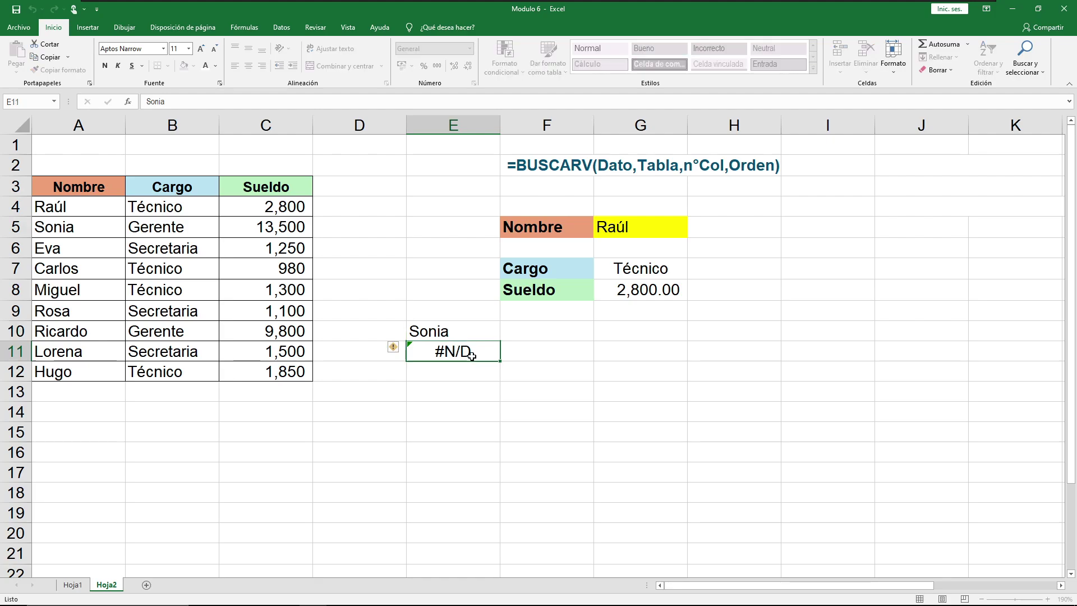
# Replace SUELDOS in the E11 BUSCAR formula with the Sueldo data range C4:C12
pyautogui.doubleClick(481, 353)
pyautogui.click(702, 353)
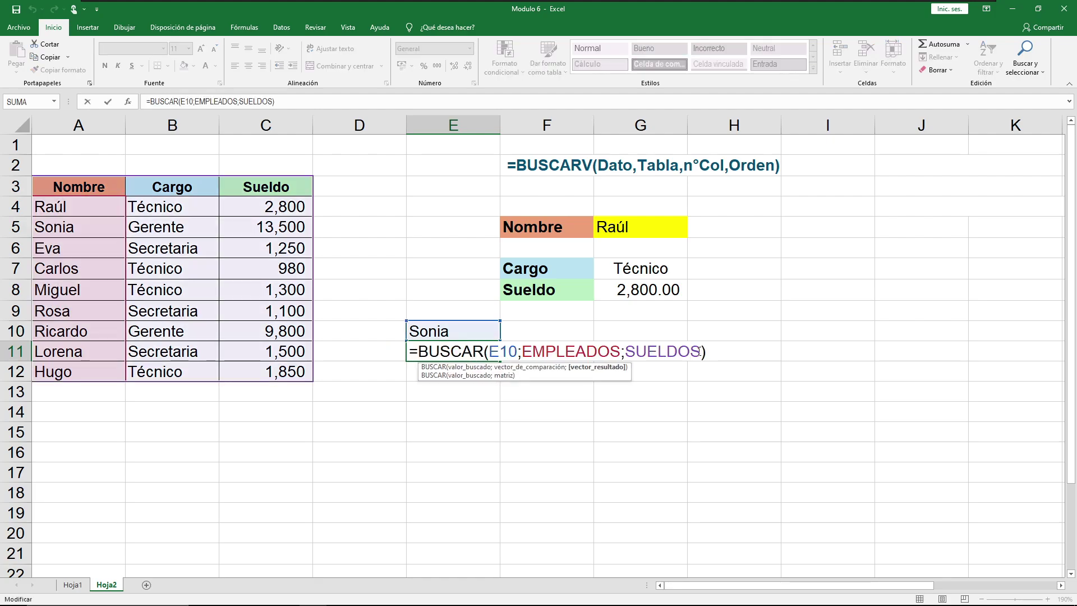
pyautogui.moveTo(671, 351); pyautogui.dragTo(627, 351)
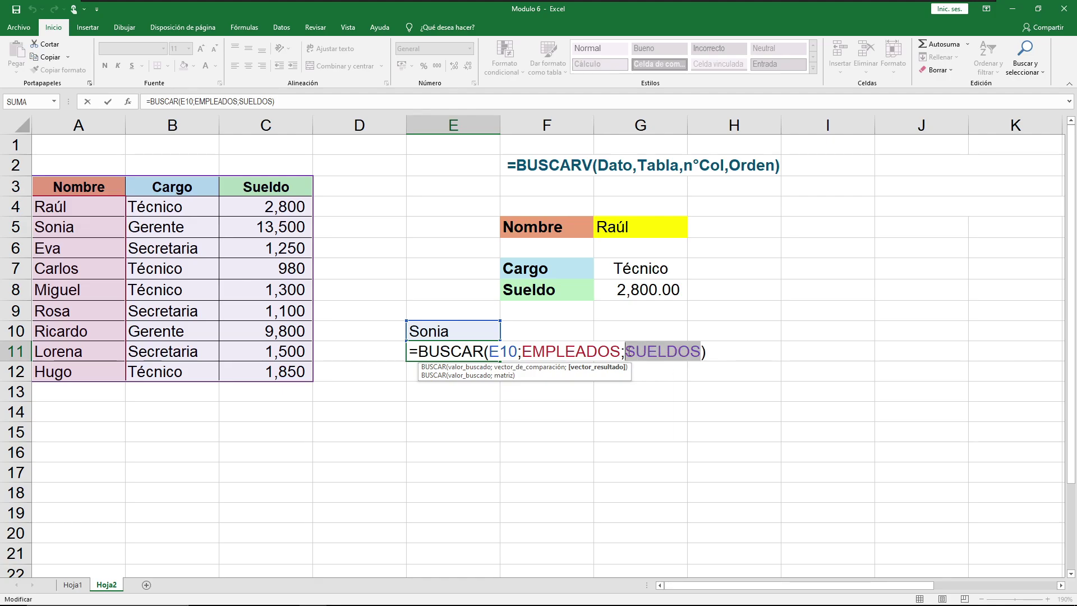
pyautogui.press('BackSpace')
pyautogui.moveTo(254, 209); pyautogui.dragTo(274, 371)
pyautogui.press('Return')
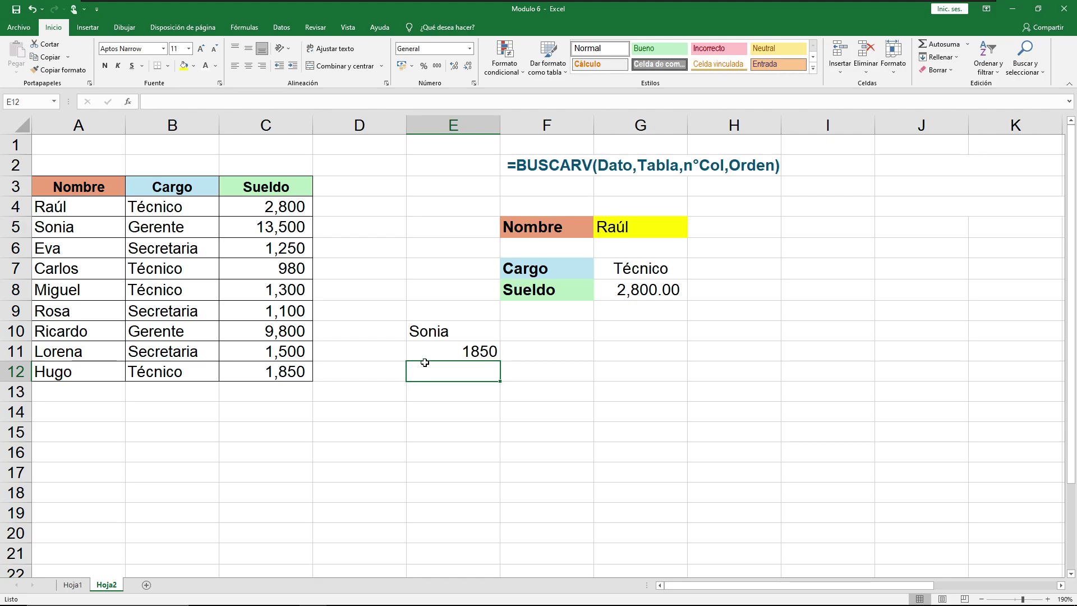
# Check the lookup name in E10 against the BUSCAR formula and its result in E11
pyautogui.click(459, 334)
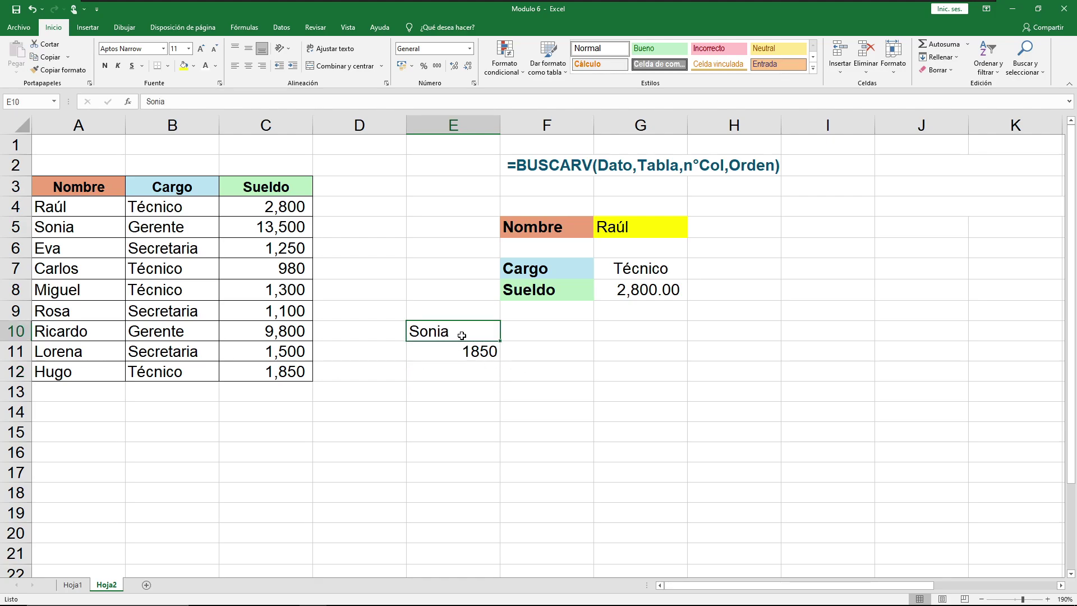
pyautogui.click(599, 368)
pyautogui.click(450, 331)
pyautogui.click(466, 352)
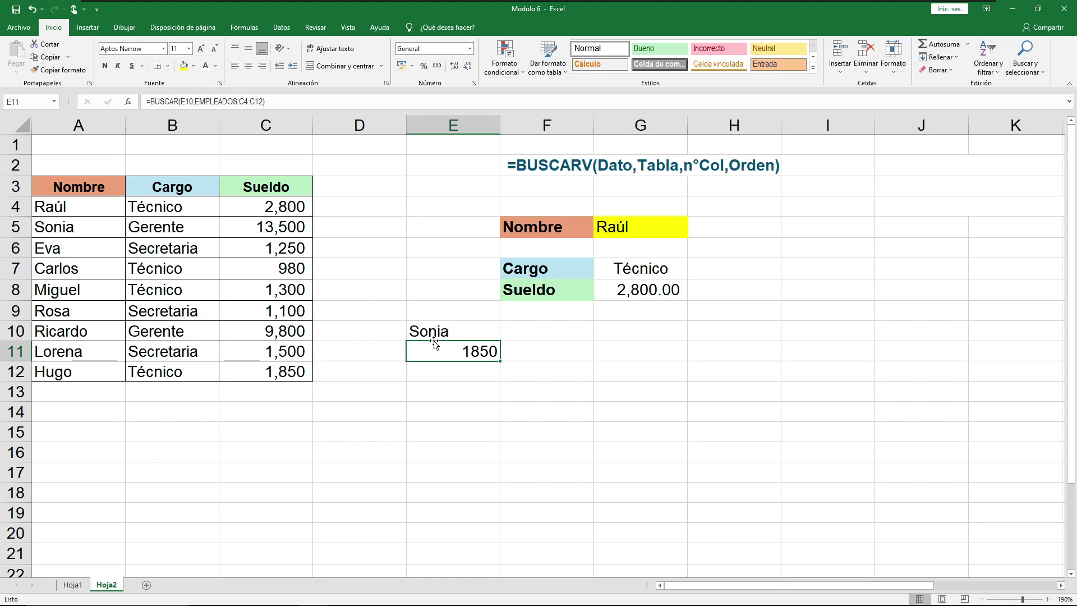
pyautogui.click(455, 333)
pyautogui.click(450, 344)
# Enter scattered sample values below the table: 1 in C14 and 2 in D17, F17 and F15
pyautogui.moveTo(247, 408); pyautogui.dragTo(269, 539)
pyautogui.click(338, 440)
pyautogui.click(271, 410)
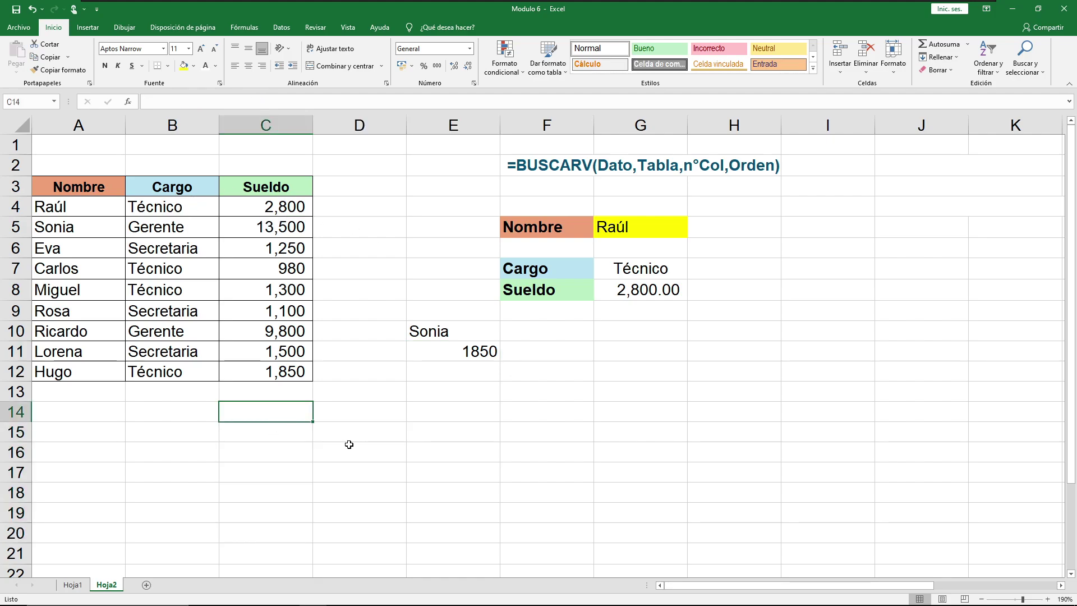
pyautogui.write('1')
pyautogui.click(345, 468)
pyautogui.write('2')
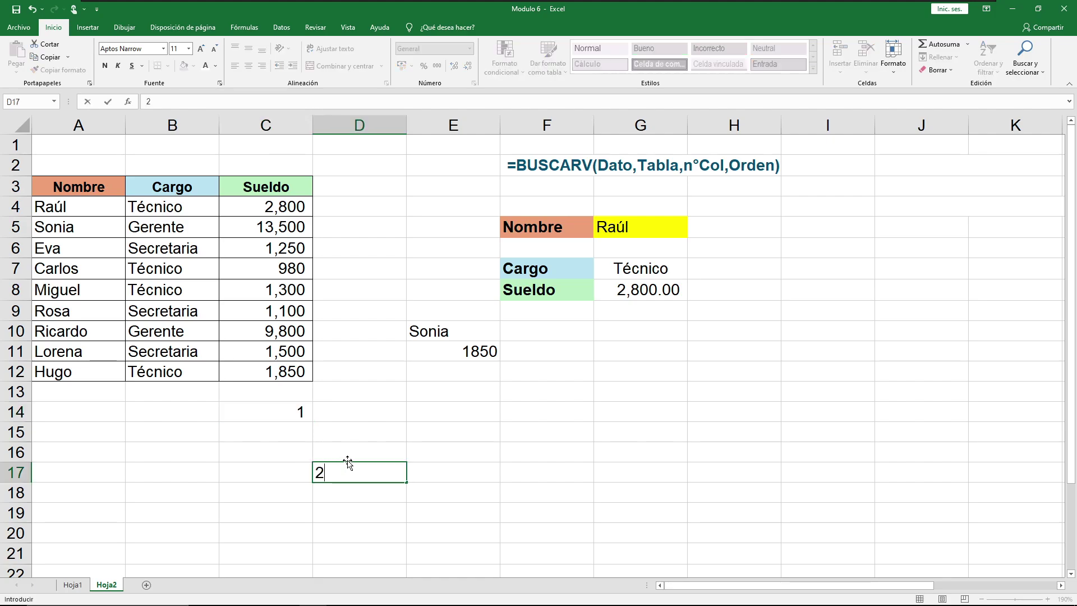
pyautogui.click(511, 466)
pyautogui.write('2')
pyautogui.click(559, 426)
pyautogui.write('2')
pyautogui.click(697, 447)
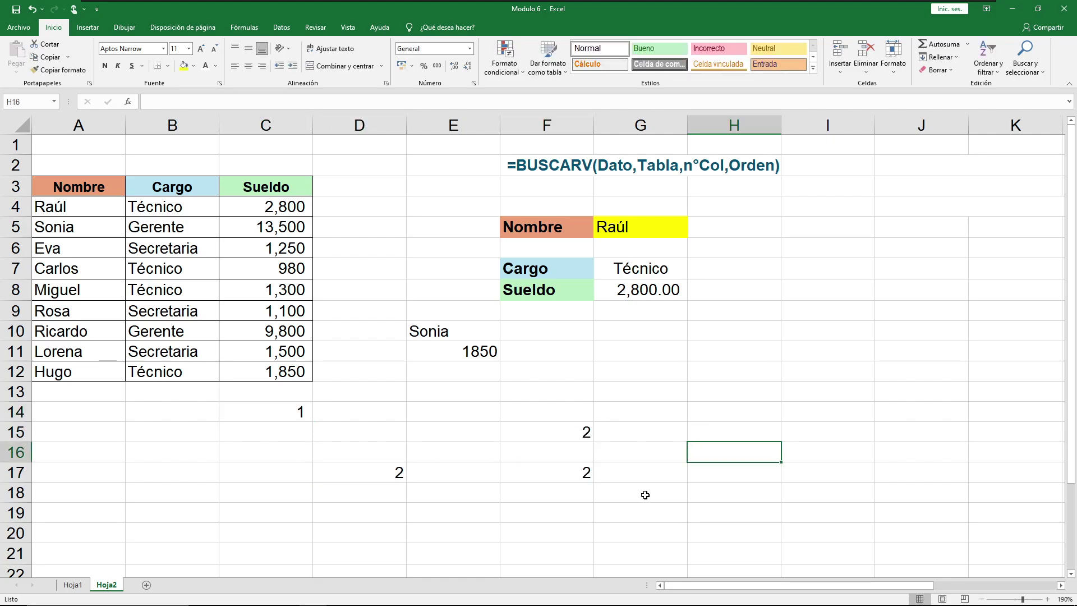
pyautogui.click(644, 494)
# Clear the sample values from C14, D17, F17 and F15
pyautogui.click(293, 416)
pyautogui.press('Delete')
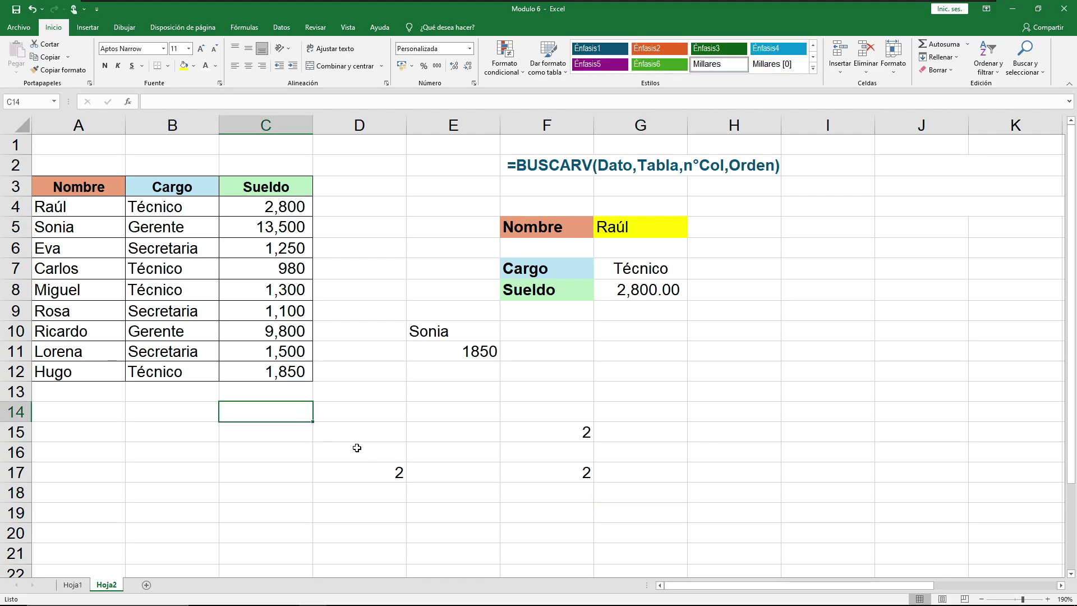
pyautogui.click(372, 468)
pyautogui.press('Delete')
pyautogui.click(543, 472)
pyautogui.press('Delete')
pyautogui.click(555, 436)
pyautogui.press('Delete')
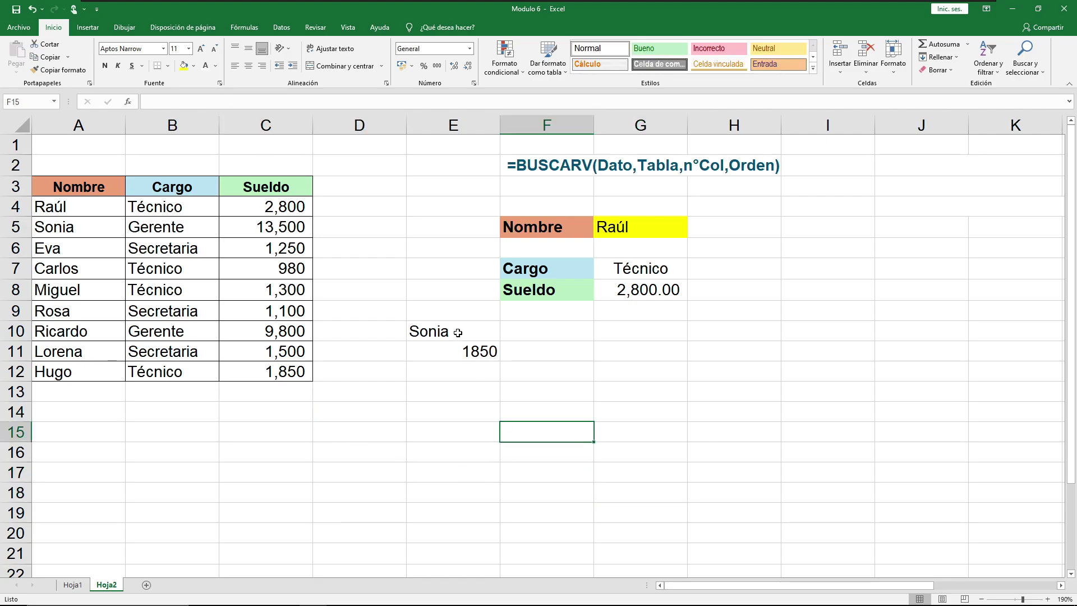
# Clear the lookup name and the BUSCAR formula from cells E10:E11
pyautogui.moveTo(453, 331); pyautogui.dragTo(459, 349)
pyautogui.press('Delete')
pyautogui.click(512, 409)
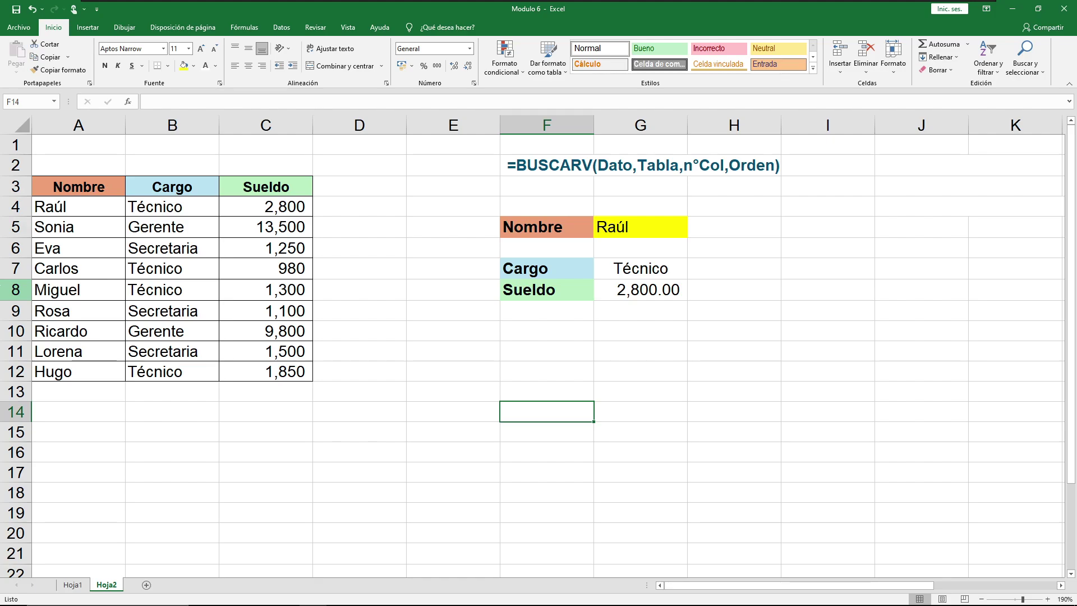
# Examine the Nombre, Cargo and Sueldo columns of the employee table, rows 4 to 12
pyautogui.click(92, 211)
pyautogui.click(93, 231)
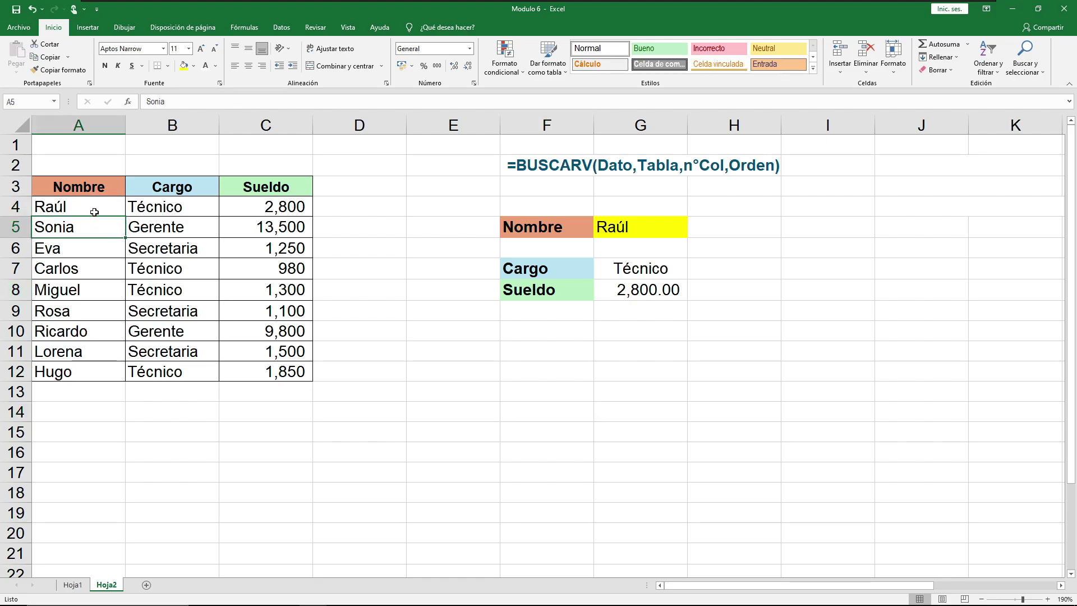
pyautogui.click(189, 203)
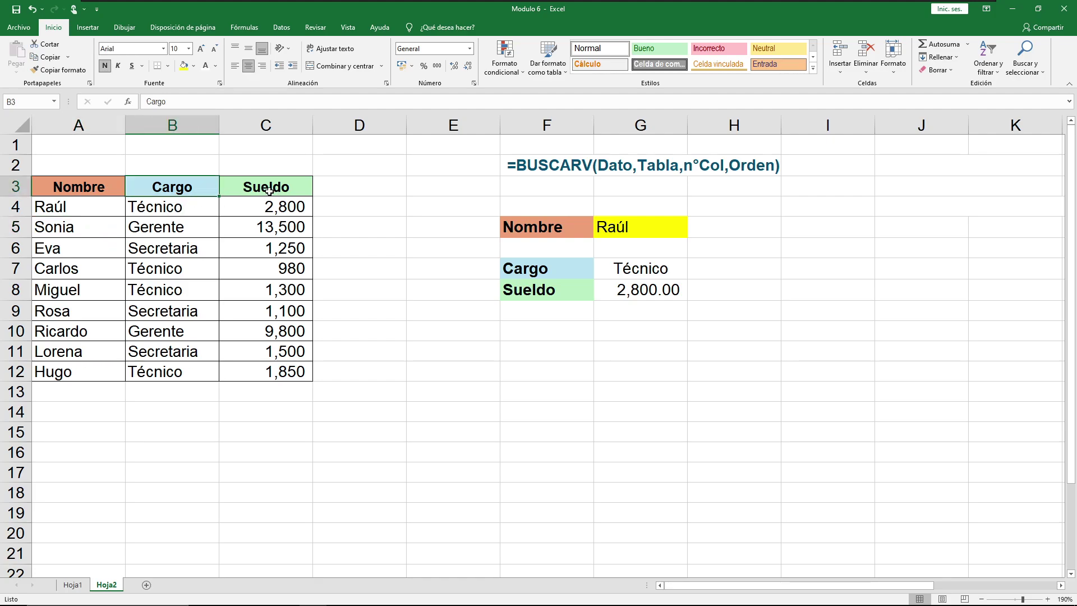
pyautogui.click(275, 192)
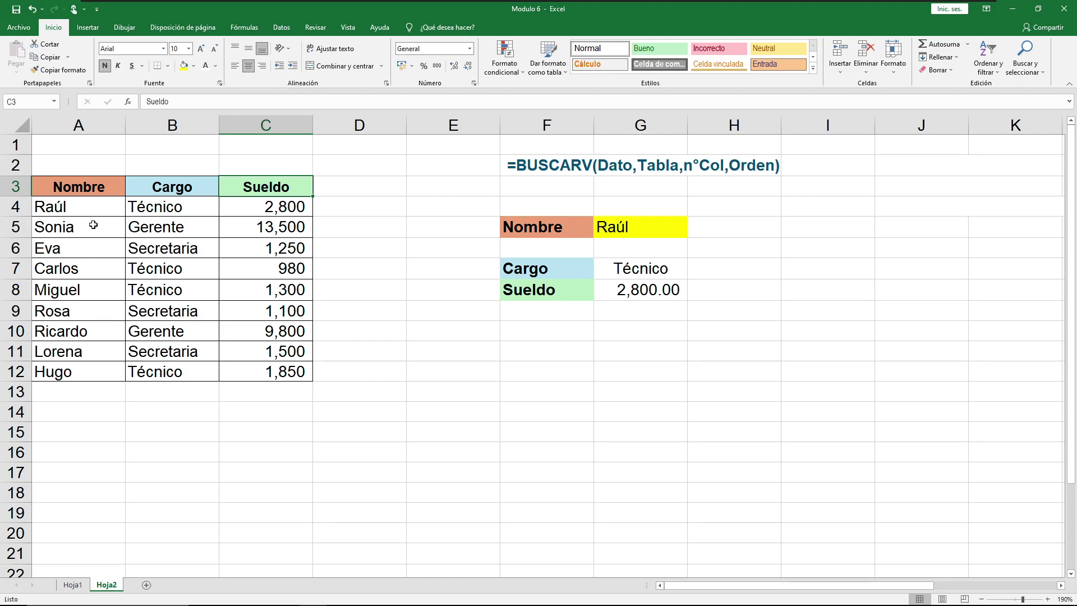
pyautogui.moveTo(98, 207); pyautogui.dragTo(110, 371)
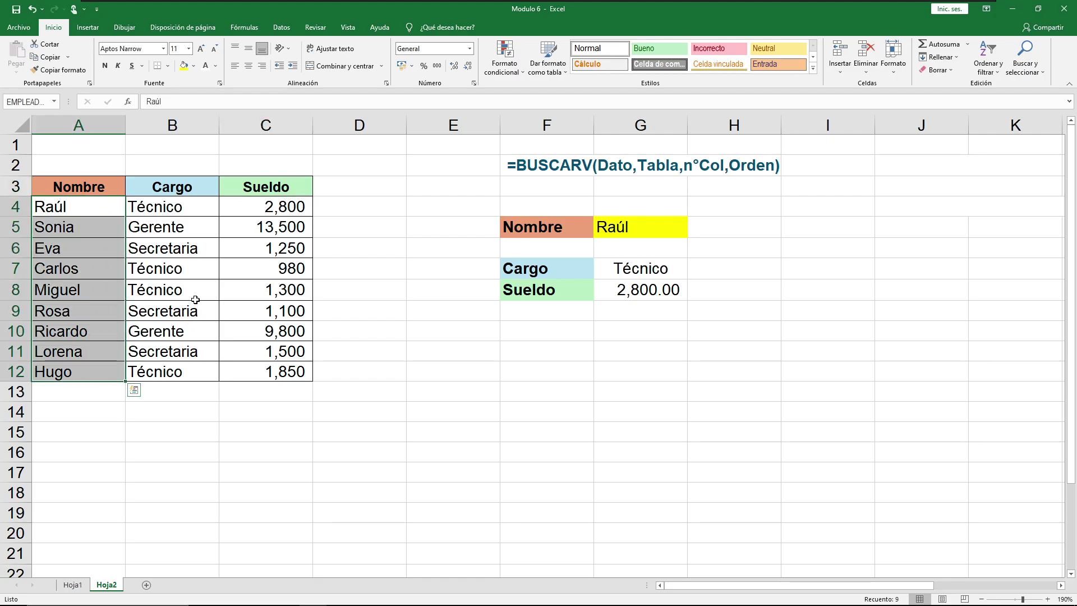
pyautogui.moveTo(149, 210); pyautogui.dragTo(160, 372)
pyautogui.moveTo(259, 208); pyautogui.dragTo(255, 367)
pyautogui.click(337, 269)
# Check the range name assigned to the Nombre data A4:A12 and the list of defined names
pyautogui.moveTo(75, 213); pyautogui.dragTo(77, 373)
pyautogui.click(54, 101)
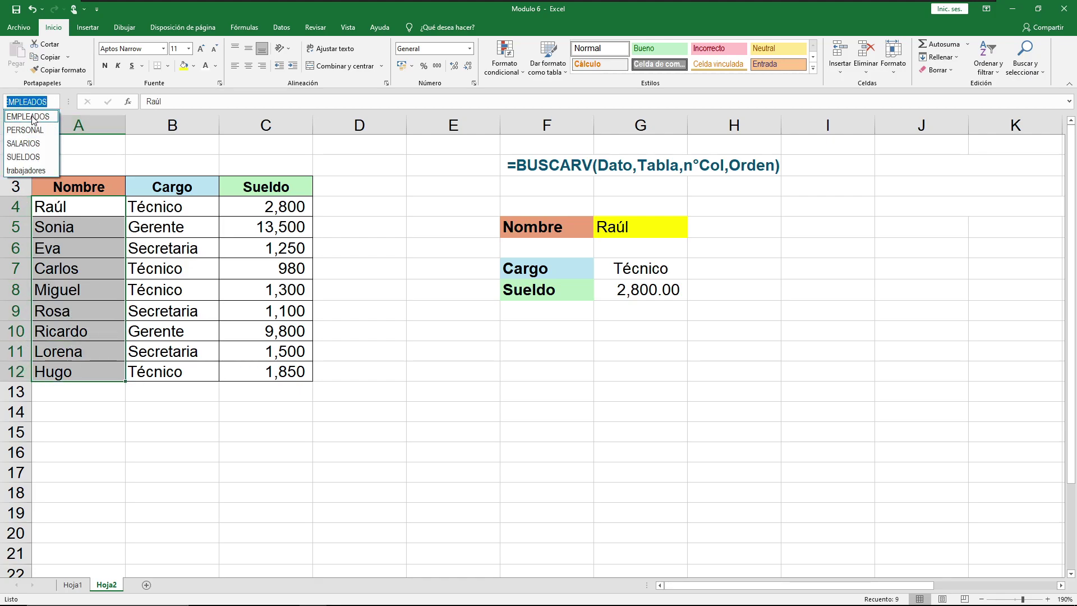
pyautogui.press('Escape')
# Name the Cargo data range B4:B12 as Cargos
pyautogui.click(169, 228)
pyautogui.moveTo(167, 208); pyautogui.dragTo(183, 372)
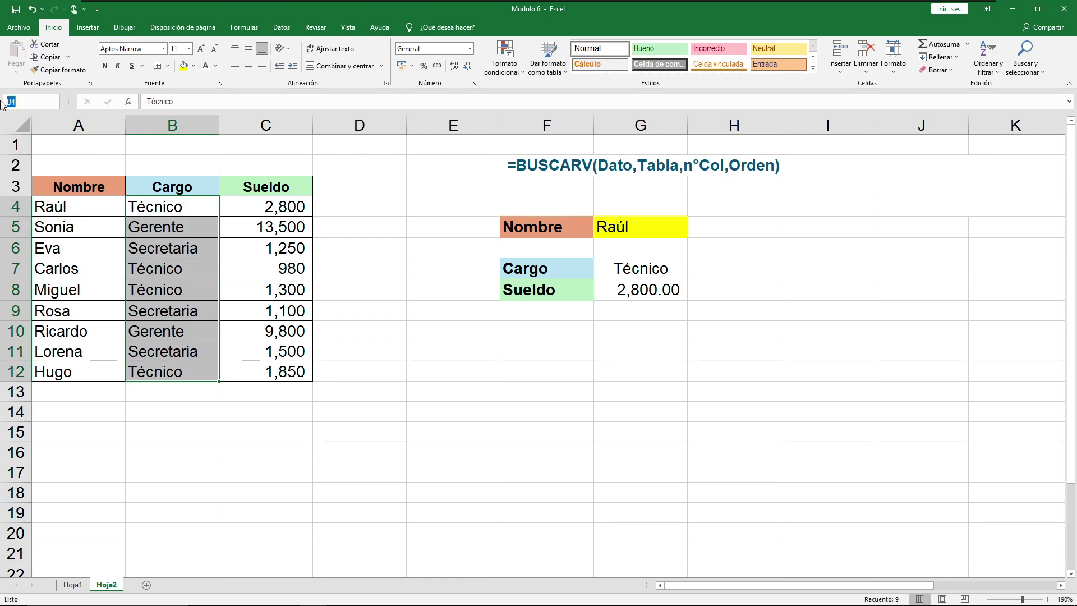
pyautogui.write('Cargos')
# Try to name the Sueldo data range C4:C12 as Sueldos
pyautogui.moveTo(269, 207); pyautogui.dragTo(280, 373)
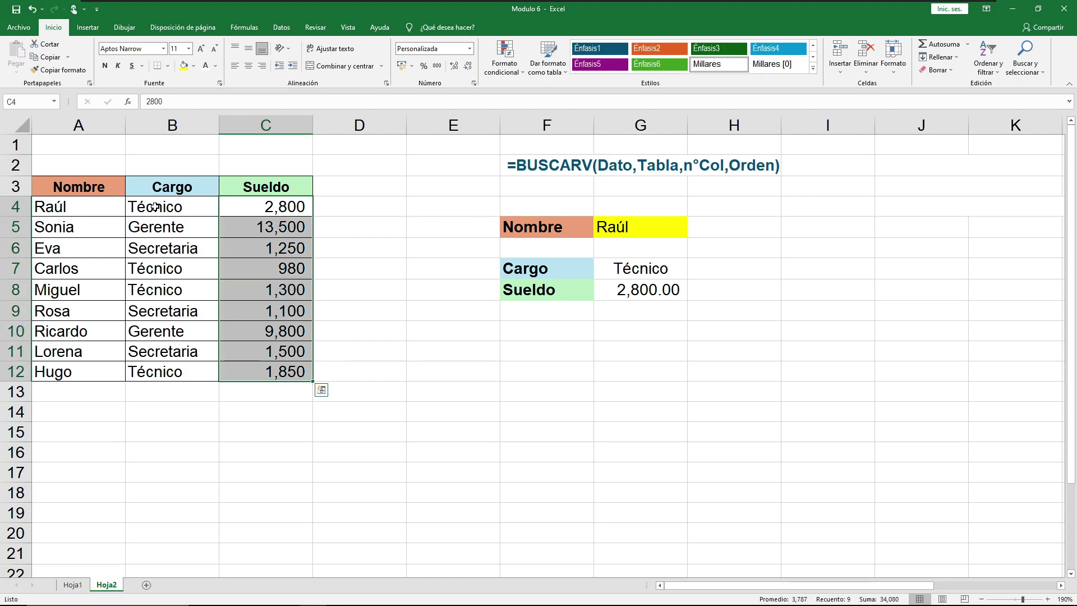
pyautogui.click(38, 103)
pyautogui.write('Sueldos')
pyautogui.hotkey('ctrl', 'a')
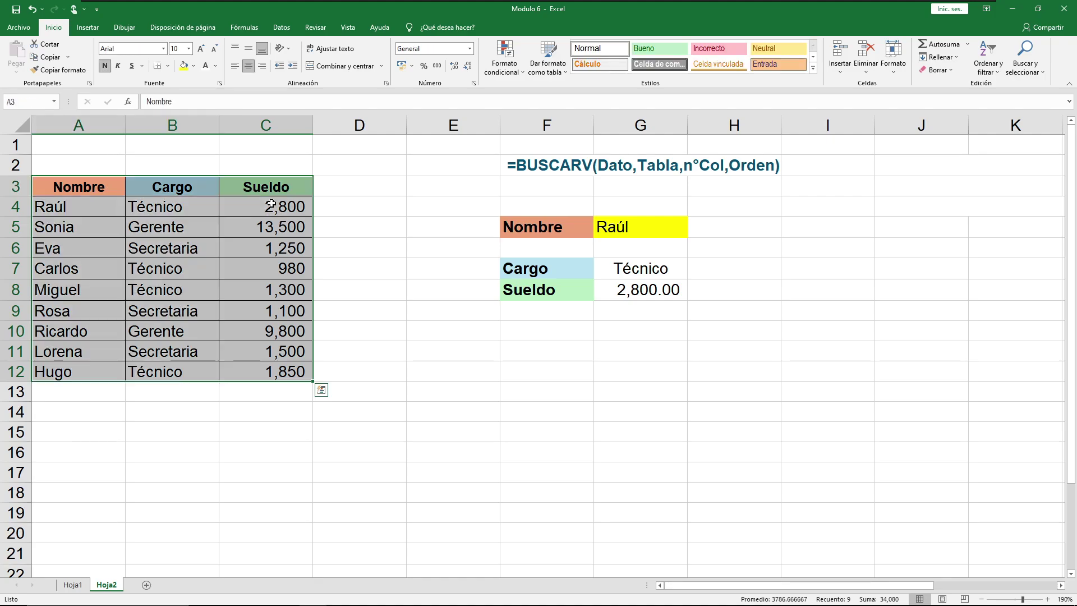
pyautogui.click(363, 235)
# Inspect which cells the existing SUELDOS name refers to among the workbook's defined names
pyautogui.click(54, 102)
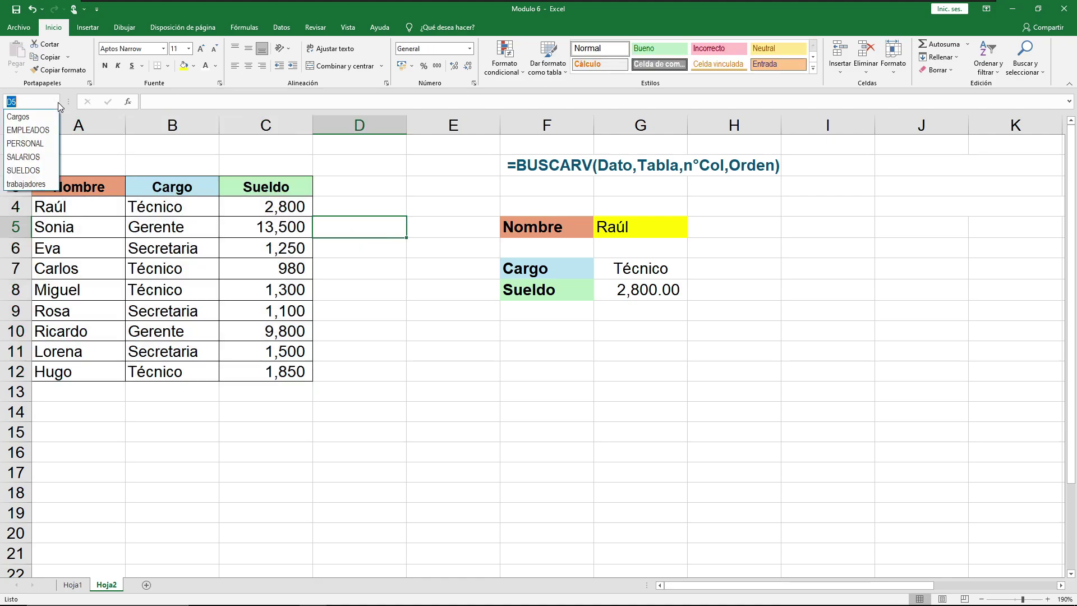
pyautogui.click(43, 171)
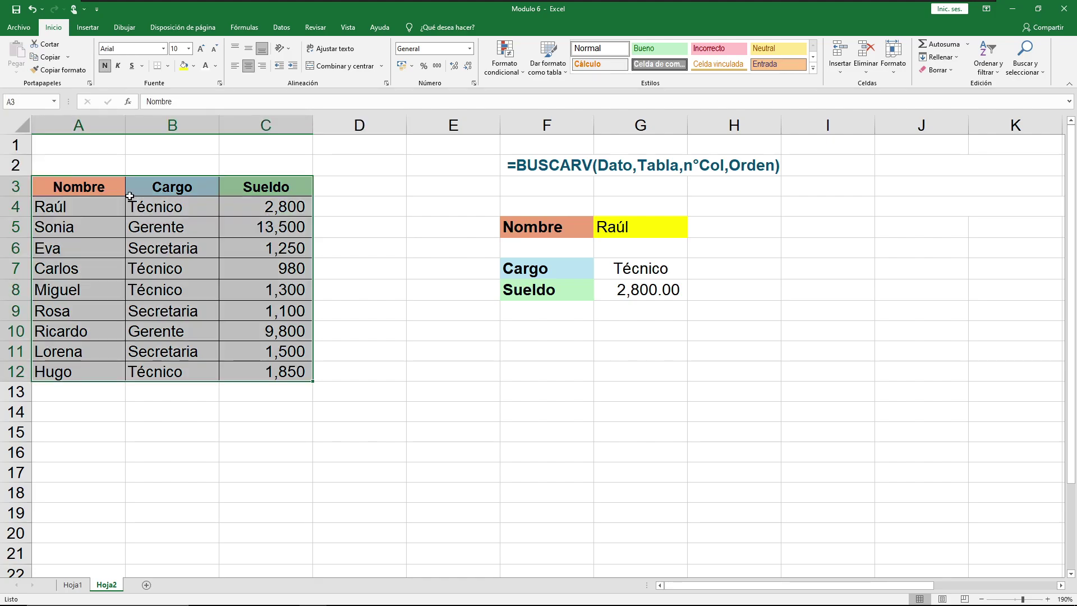
pyautogui.click(54, 102)
pyautogui.click(37, 171)
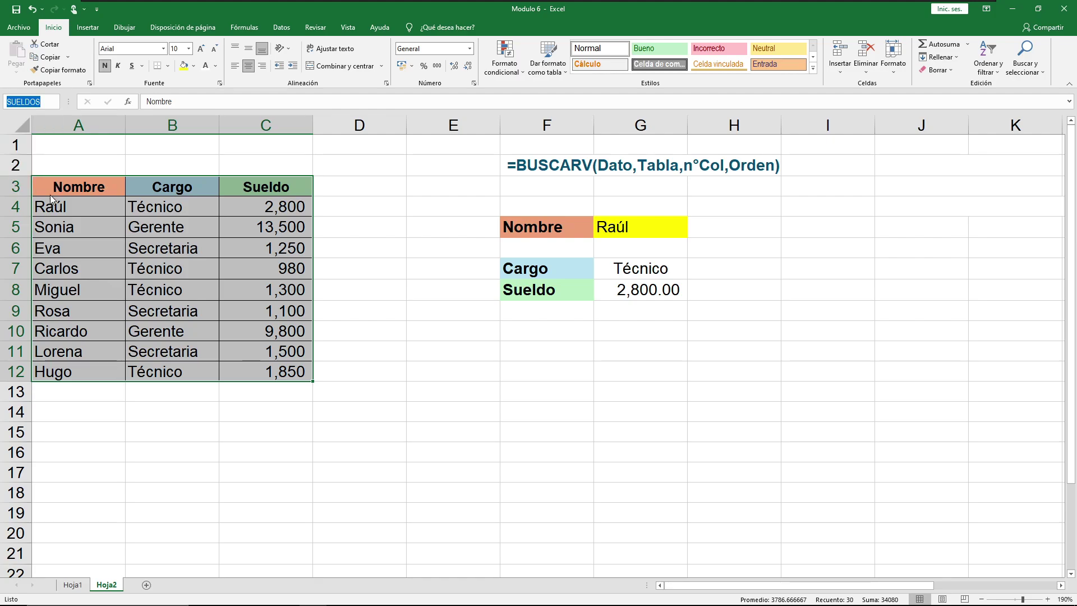
pyautogui.click(54, 101)
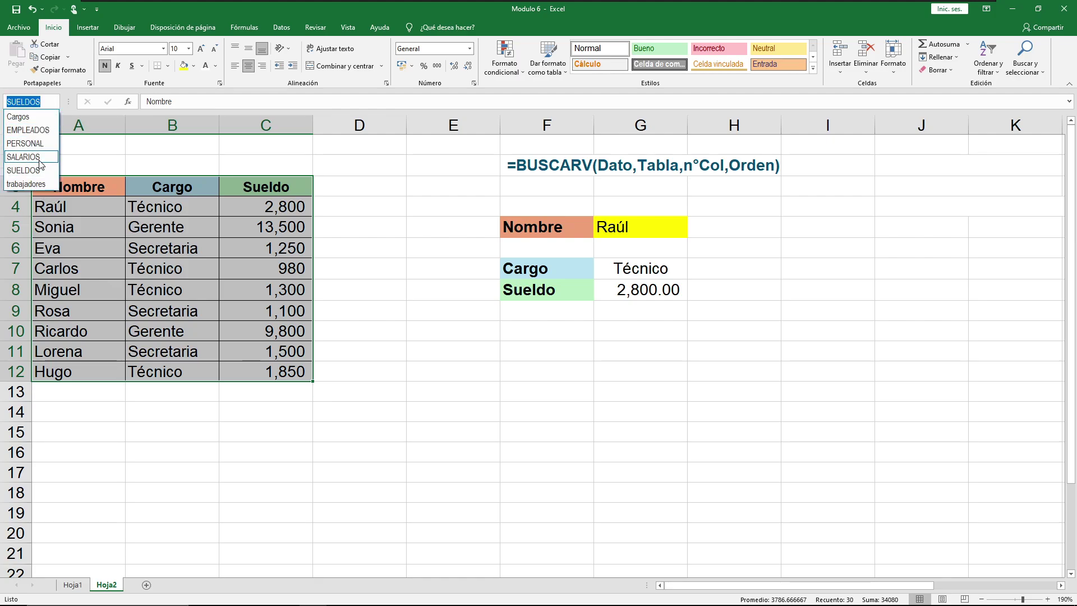
pyautogui.click(30, 126)
pyautogui.click(324, 225)
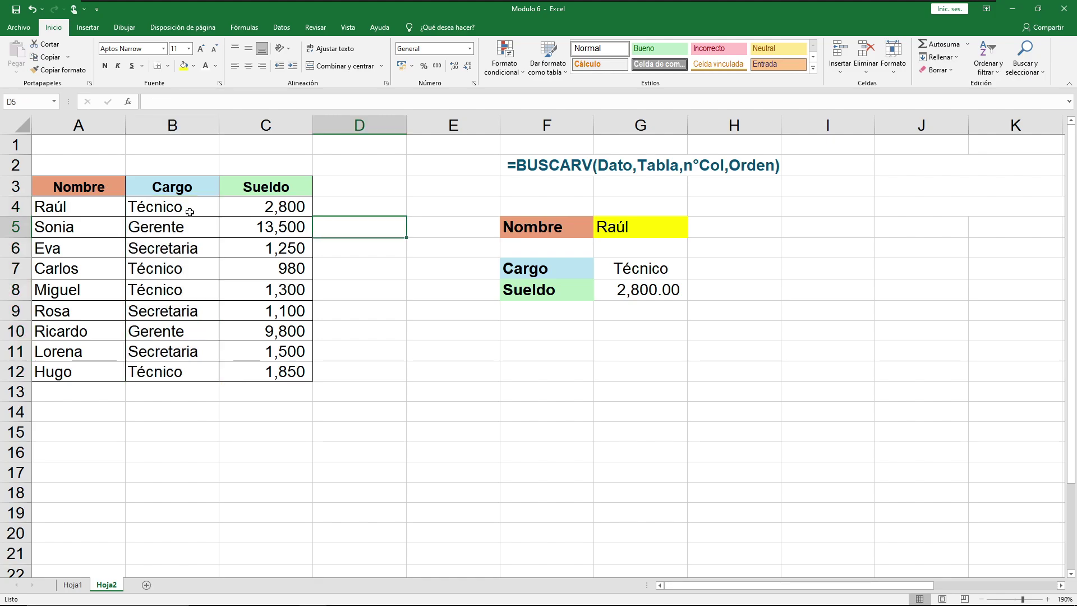
# Inspect which cells the trabajadores, Cargos and EMPLEADOS named ranges cover
pyautogui.click(54, 101)
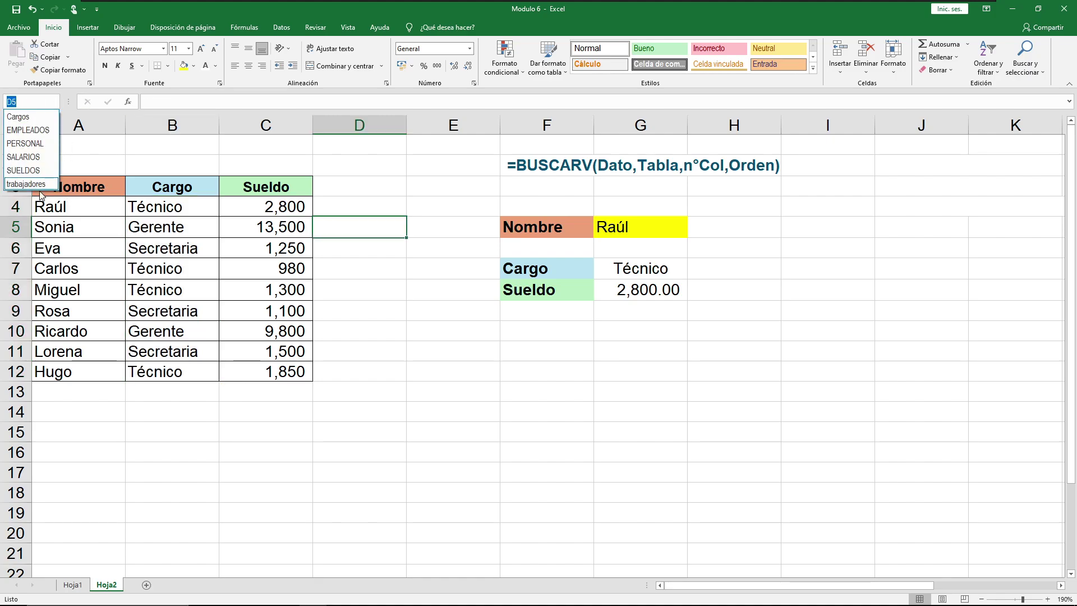
pyautogui.click(40, 185)
pyautogui.scroll(1, 280, 303)
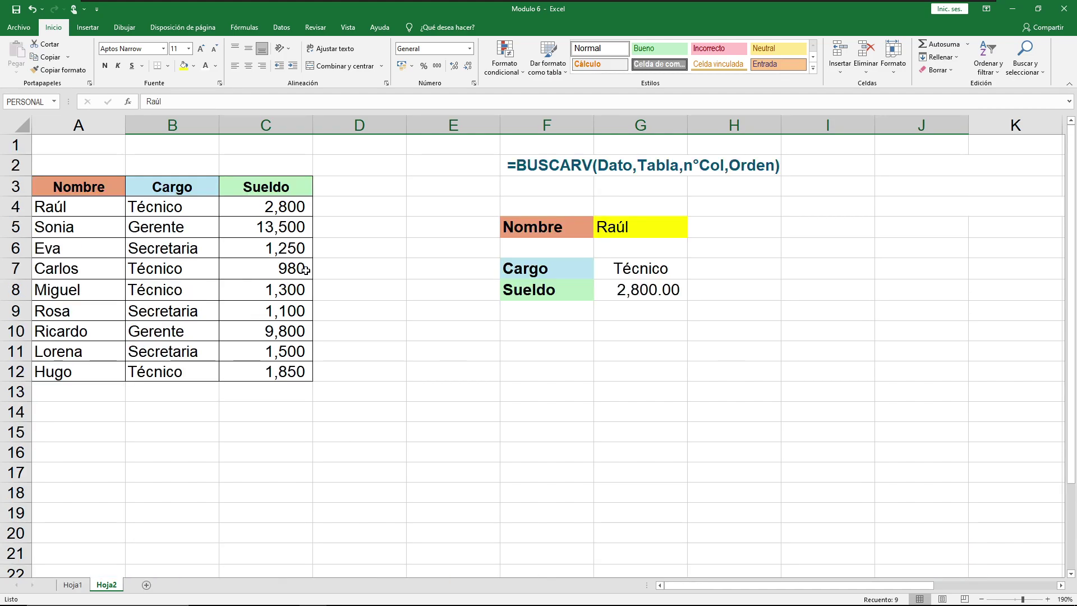
pyautogui.click(302, 270)
pyautogui.click(54, 101)
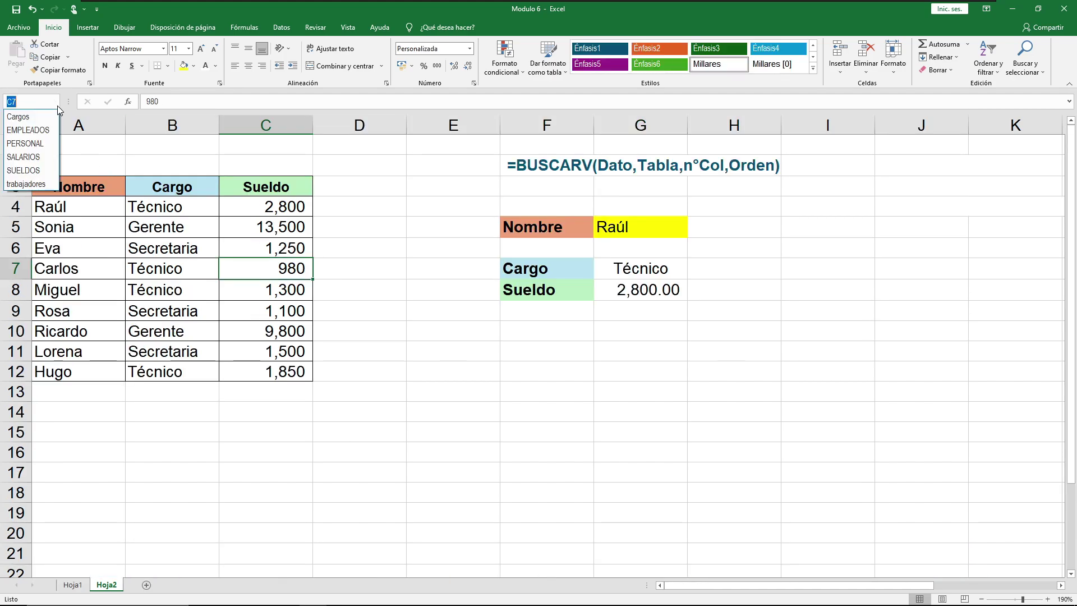
pyautogui.click(45, 117)
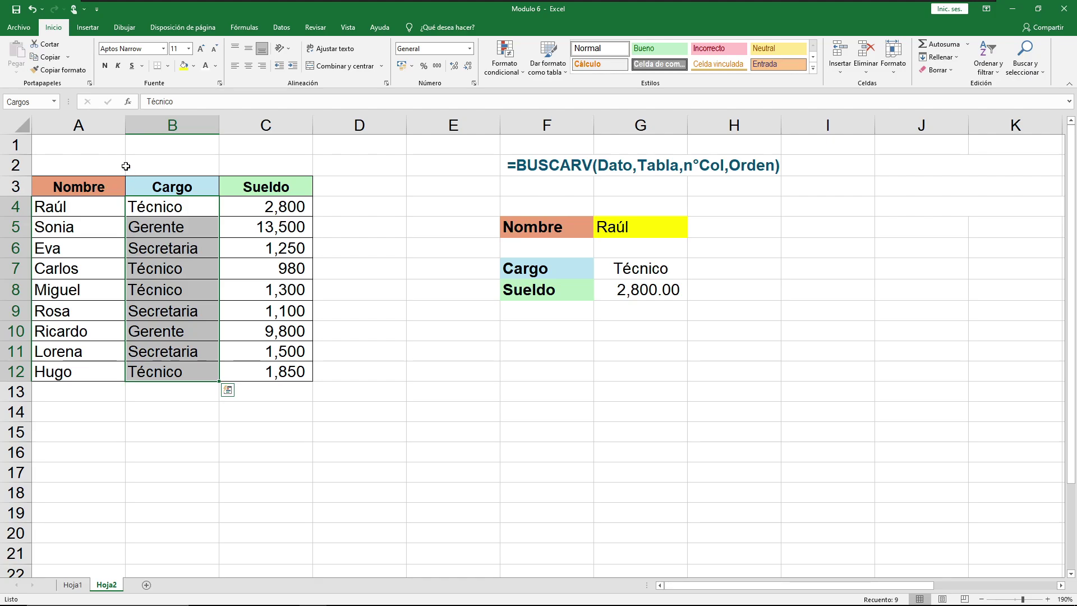
pyautogui.click(54, 101)
pyautogui.click(28, 130)
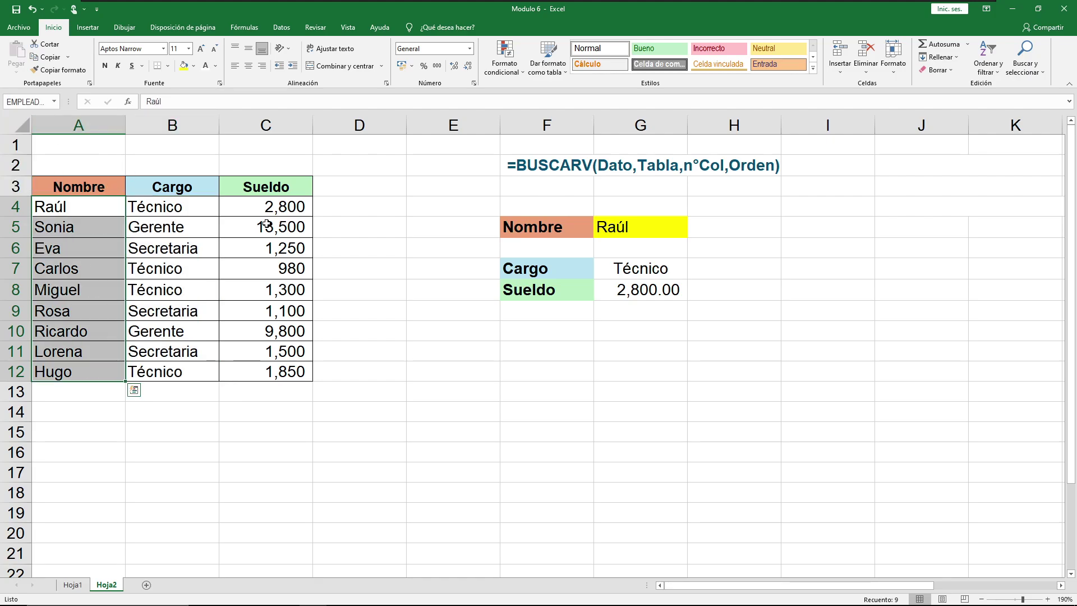
pyautogui.click(369, 240)
pyautogui.click(496, 402)
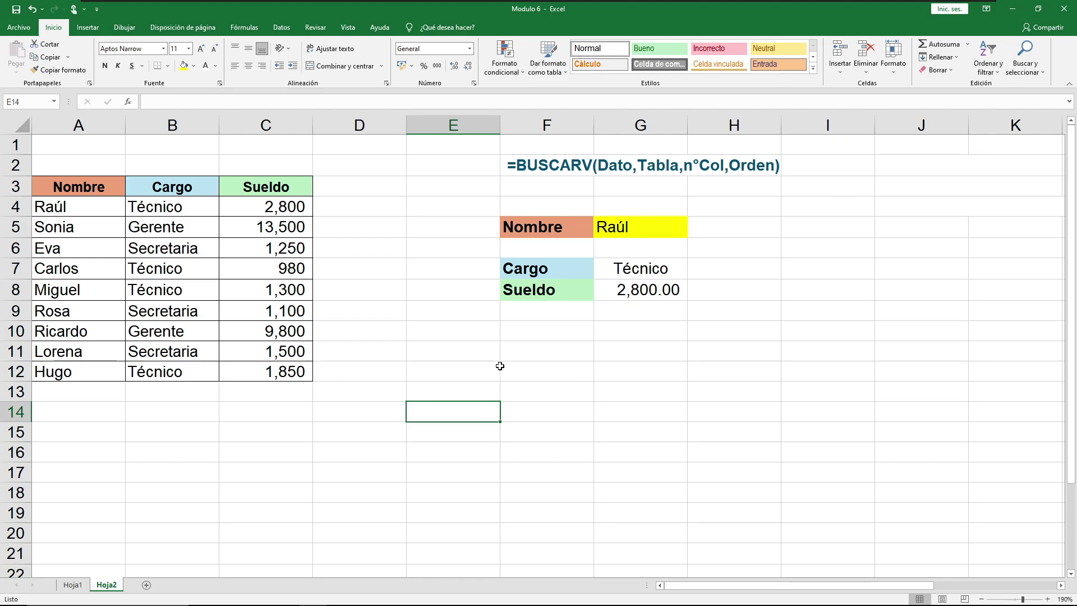
# Examine the first employee's Nombre and Cargo cells and the BUSCARV syntax in F2
pyautogui.click(732, 243)
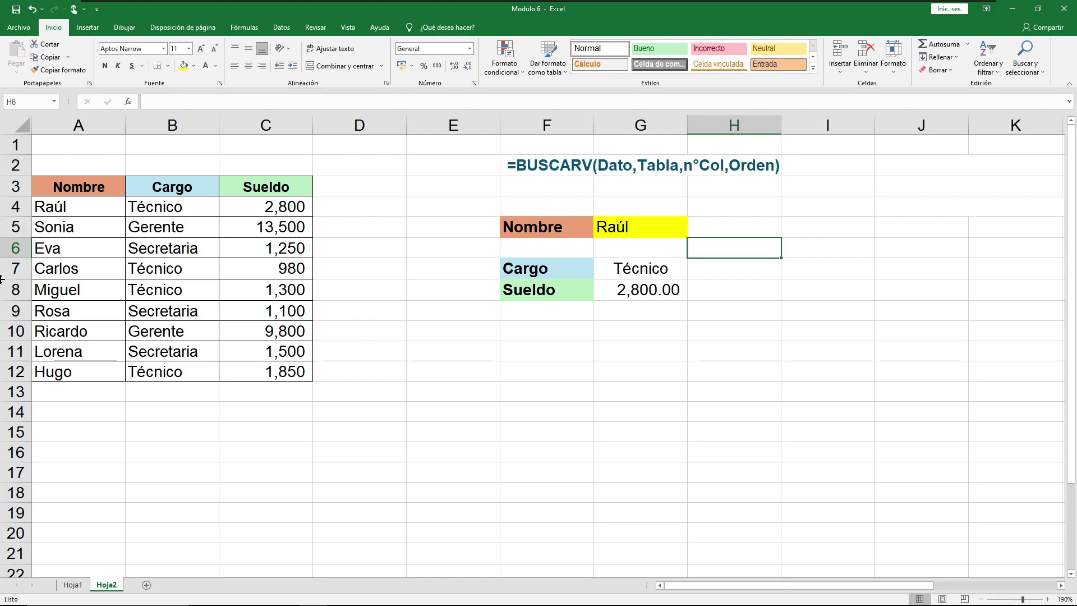
pyautogui.click(86, 207)
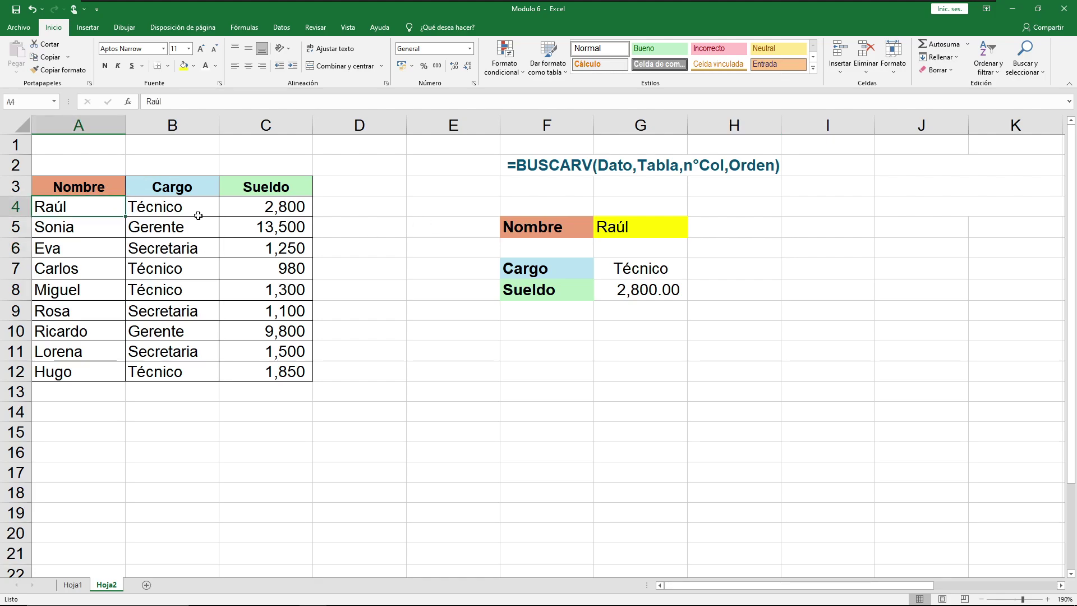
pyautogui.click(196, 212)
pyautogui.click(725, 337)
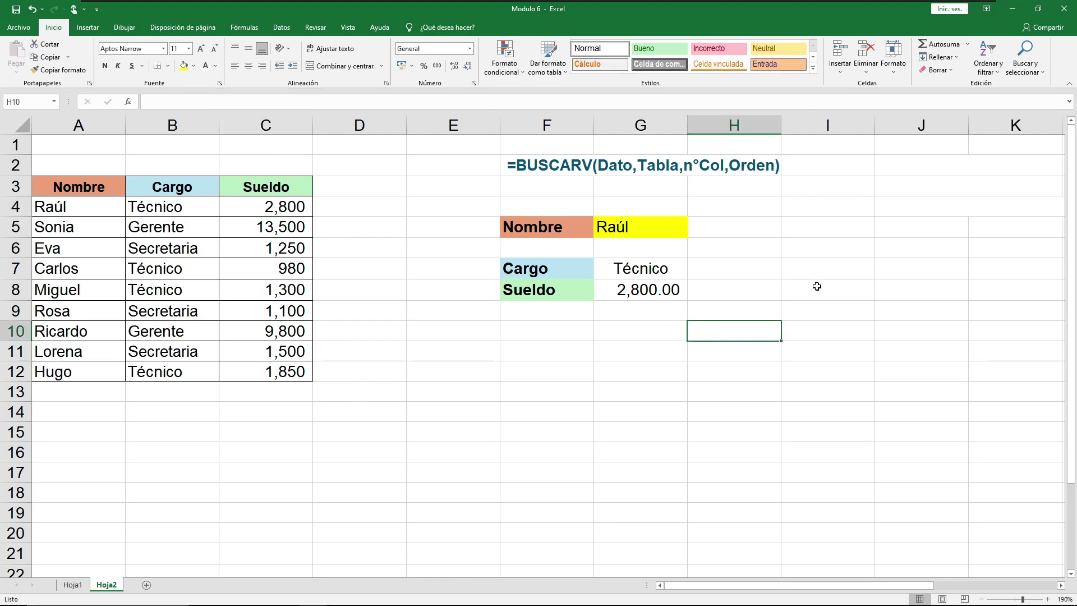
pyautogui.click(456, 159)
pyautogui.click(457, 219)
pyautogui.click(539, 168)
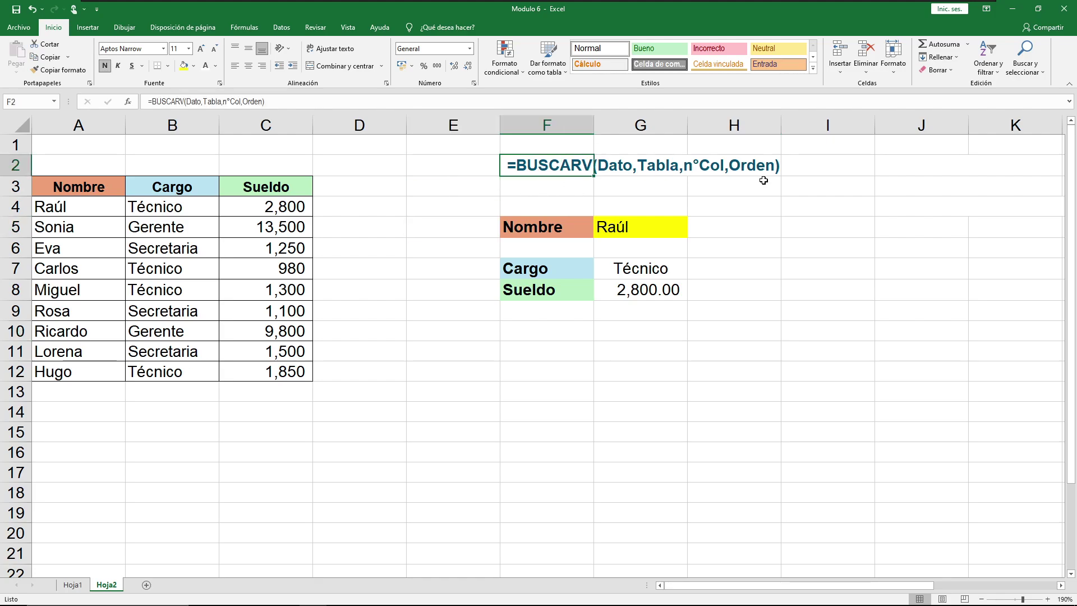
pyautogui.click(631, 185)
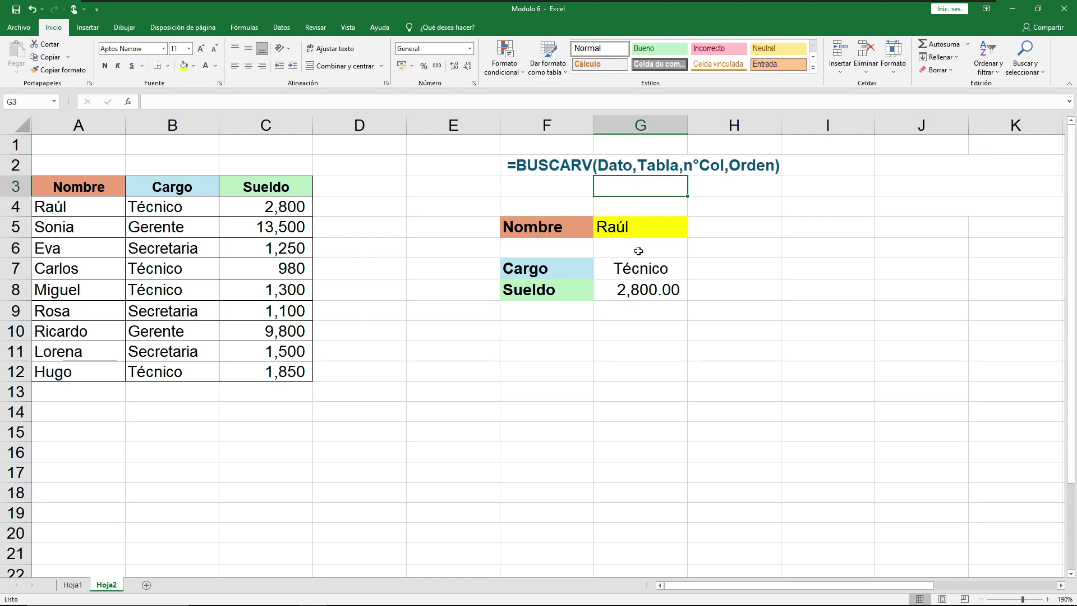
# Compare the table range A3:C12 with the Tabla, n°Col and Orden arguments of the BUSCARV syntax
pyautogui.click(84, 204)
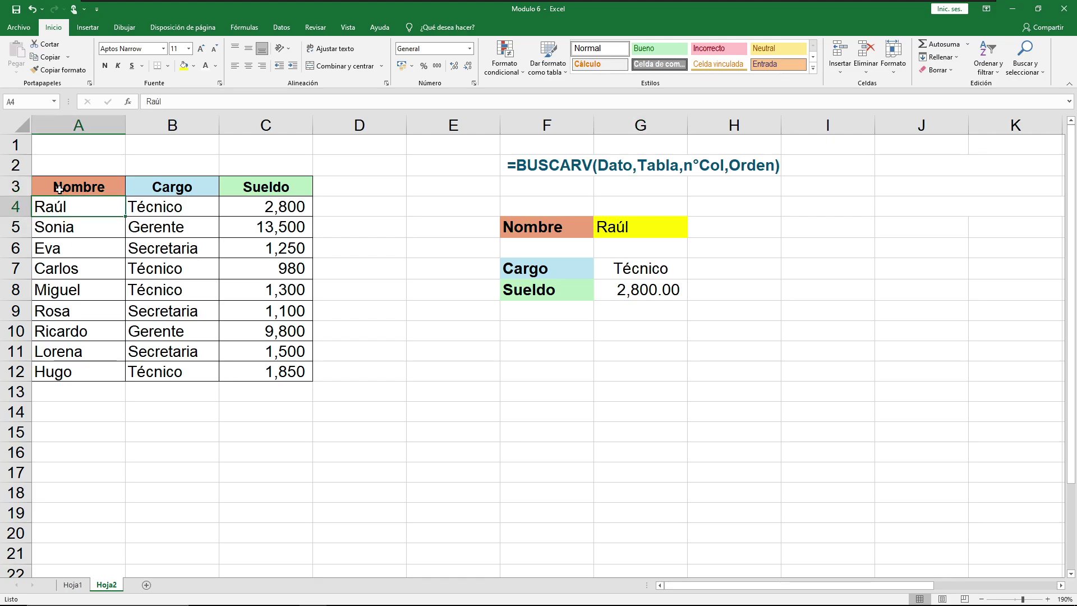
pyautogui.moveTo(60, 189); pyautogui.dragTo(286, 371)
pyautogui.click(359, 290)
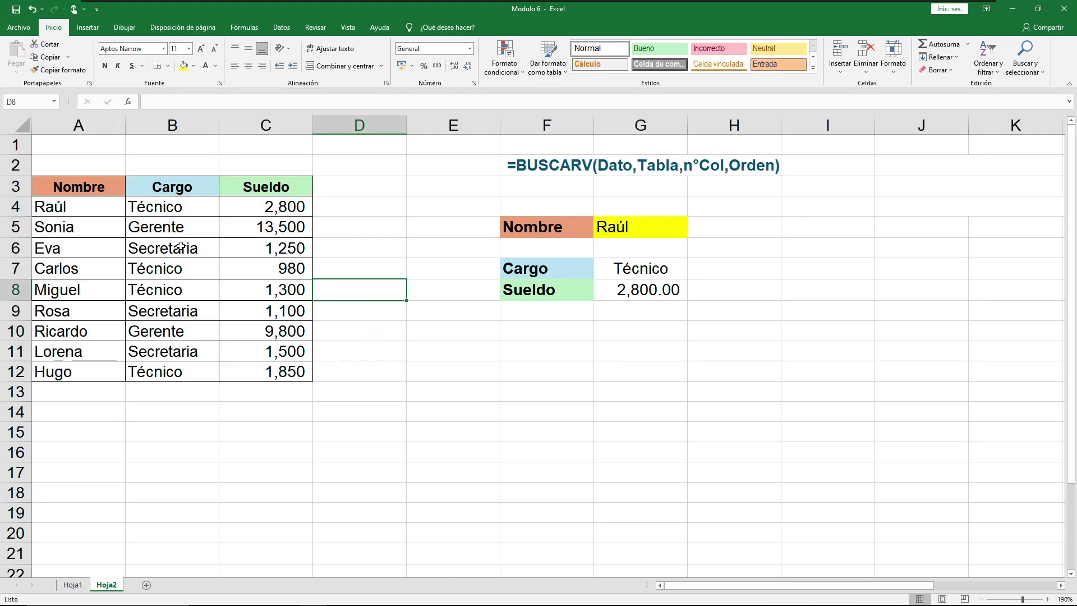
pyautogui.click(783, 213)
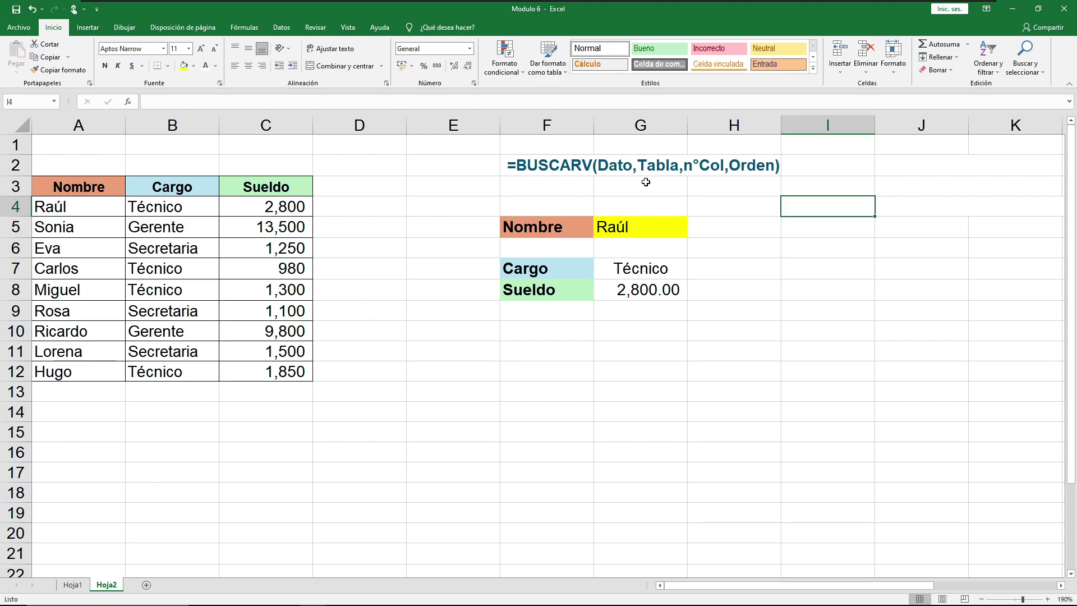
pyautogui.click(666, 163)
pyautogui.click(721, 170)
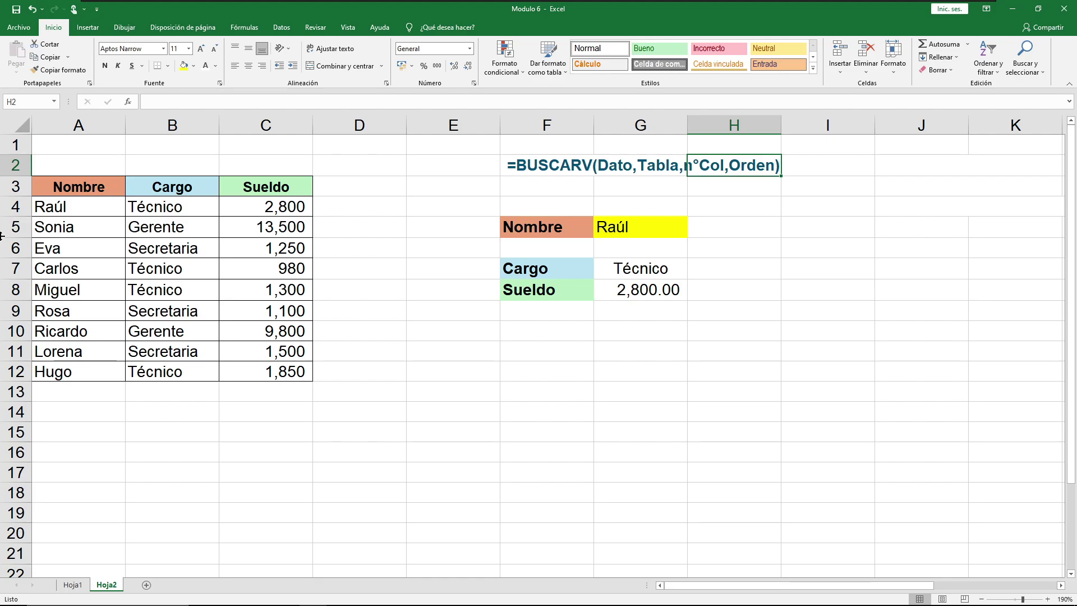
pyautogui.click(644, 360)
pyautogui.click(527, 352)
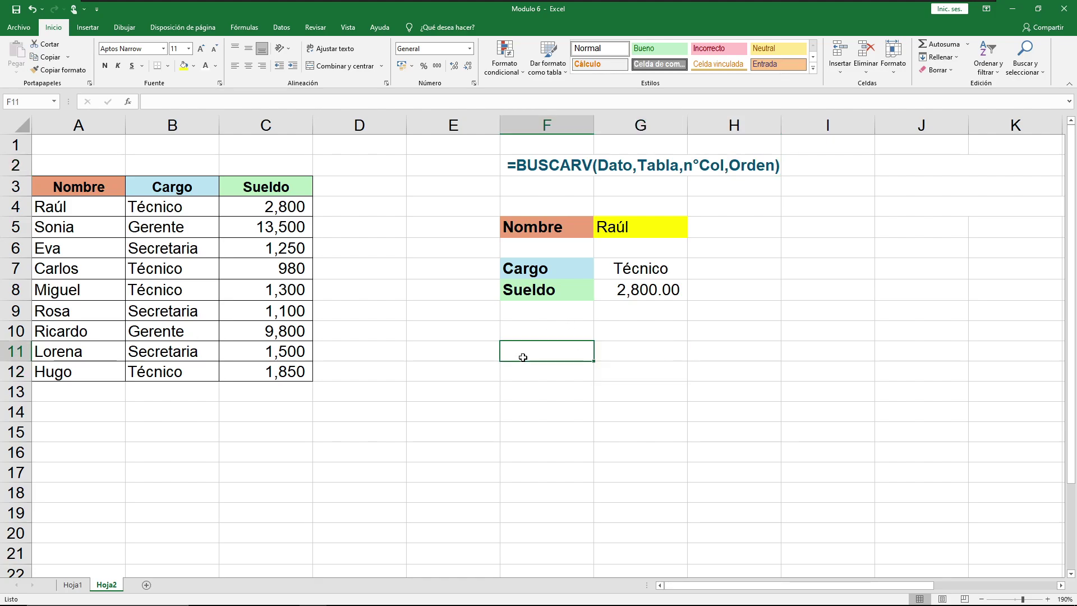
# Compare the lookup name in G5 with the employee names in the Nombre column, A4:A12
pyautogui.click(561, 229)
pyautogui.click(636, 226)
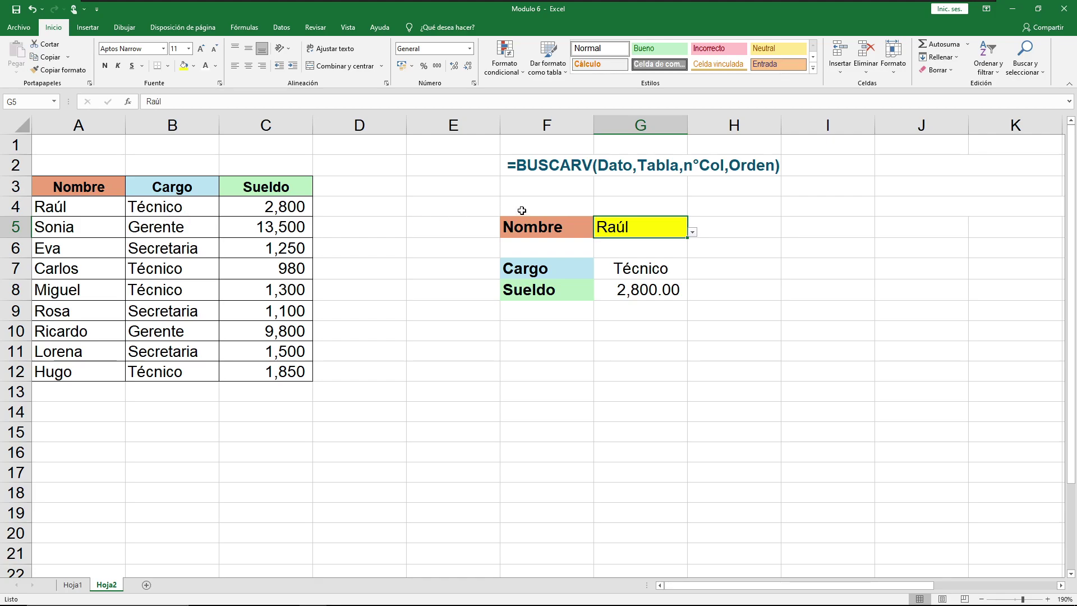
pyautogui.click(473, 202)
pyautogui.click(653, 228)
pyautogui.click(115, 212)
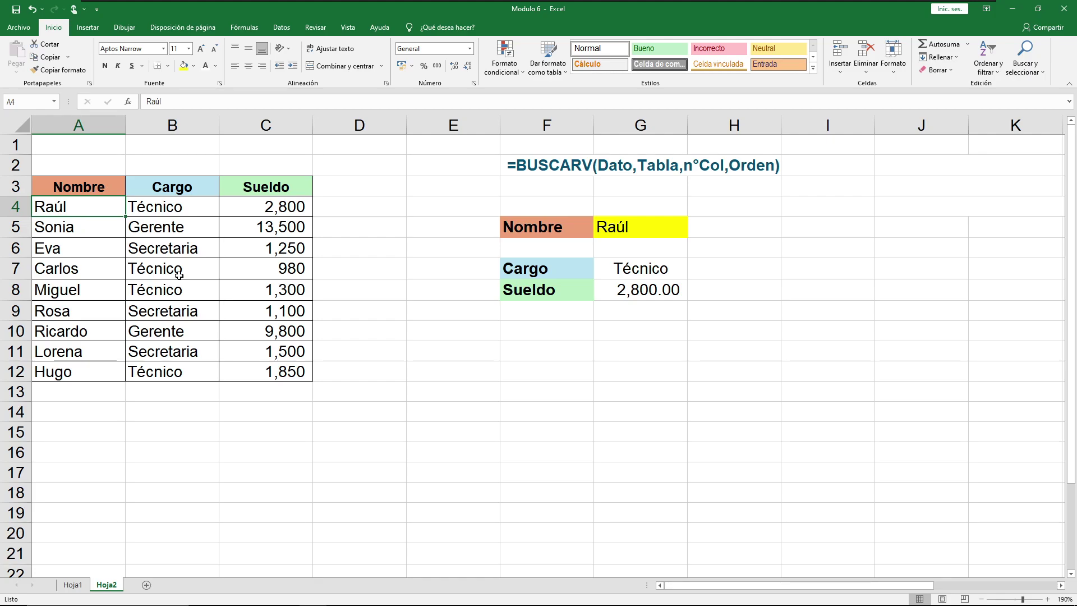
pyautogui.click(91, 278)
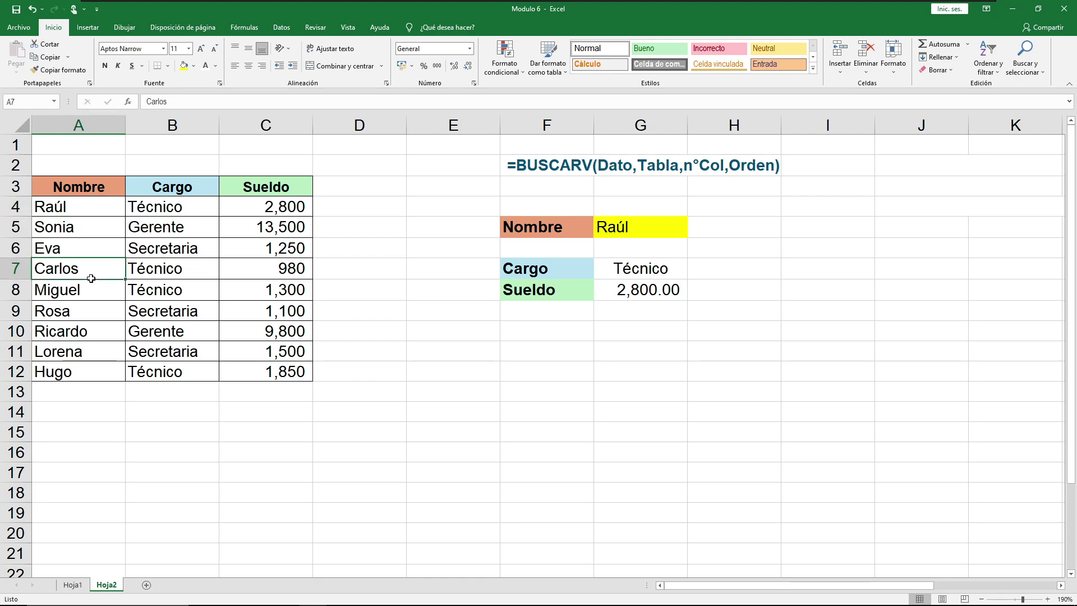
pyautogui.moveTo(81, 208); pyautogui.dragTo(84, 371)
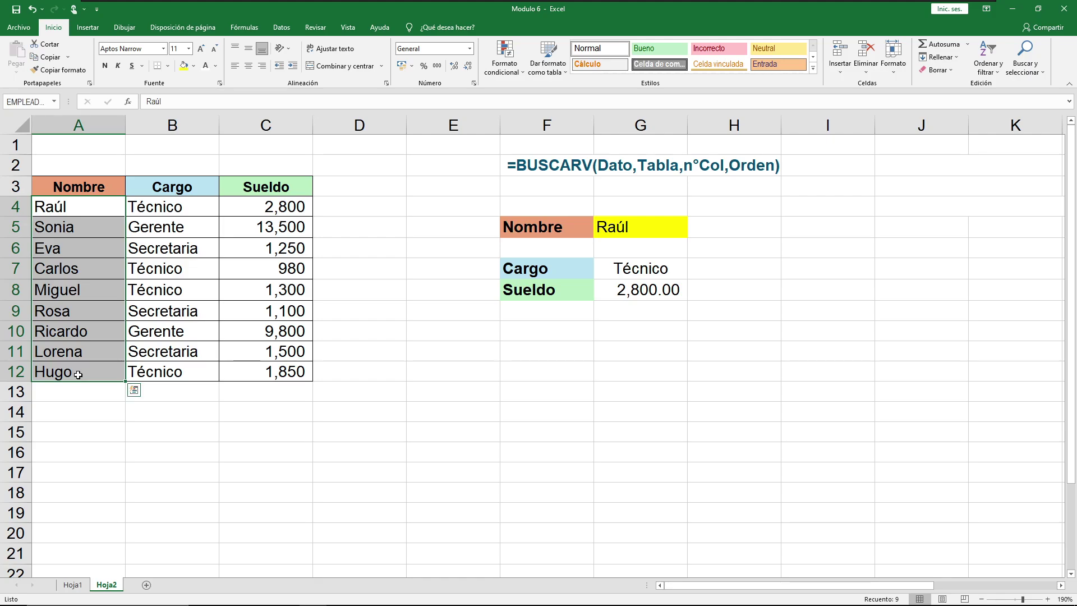
pyautogui.click(403, 387)
pyautogui.moveTo(89, 203); pyautogui.dragTo(85, 371)
pyautogui.click(766, 251)
# Examine the employee names offered by the drop-down list in G5, keeping the current selection
pyautogui.click(659, 232)
pyautogui.click(698, 230)
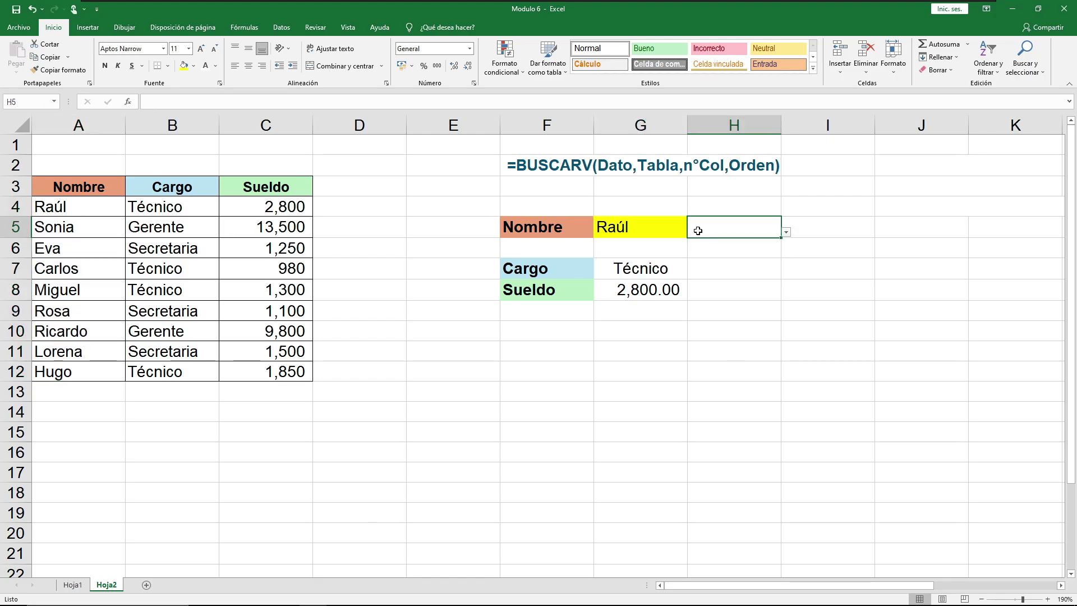
pyautogui.click(680, 230)
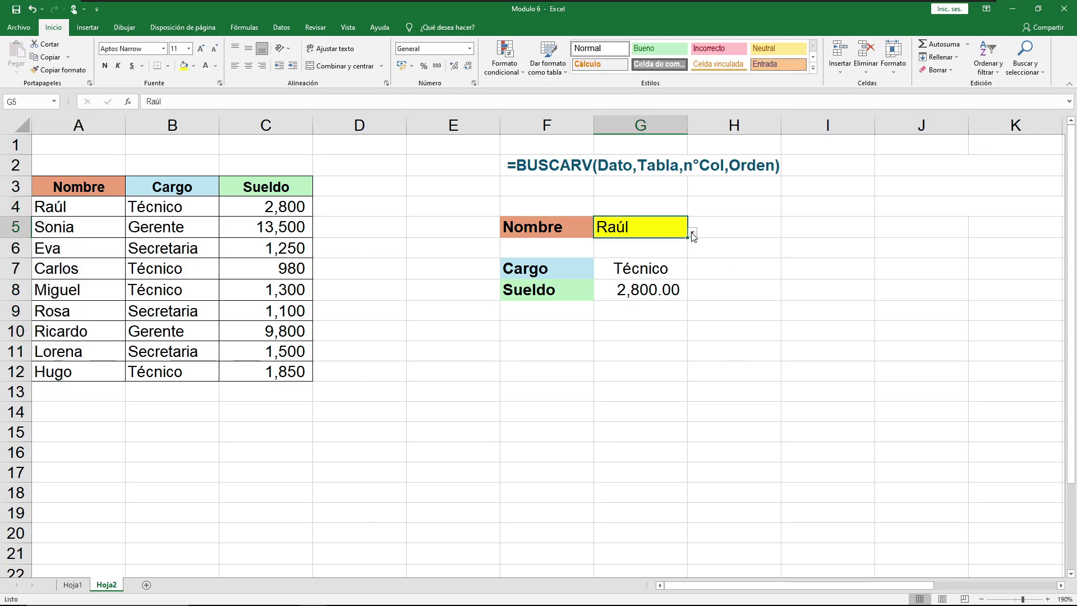
pyautogui.click(693, 232)
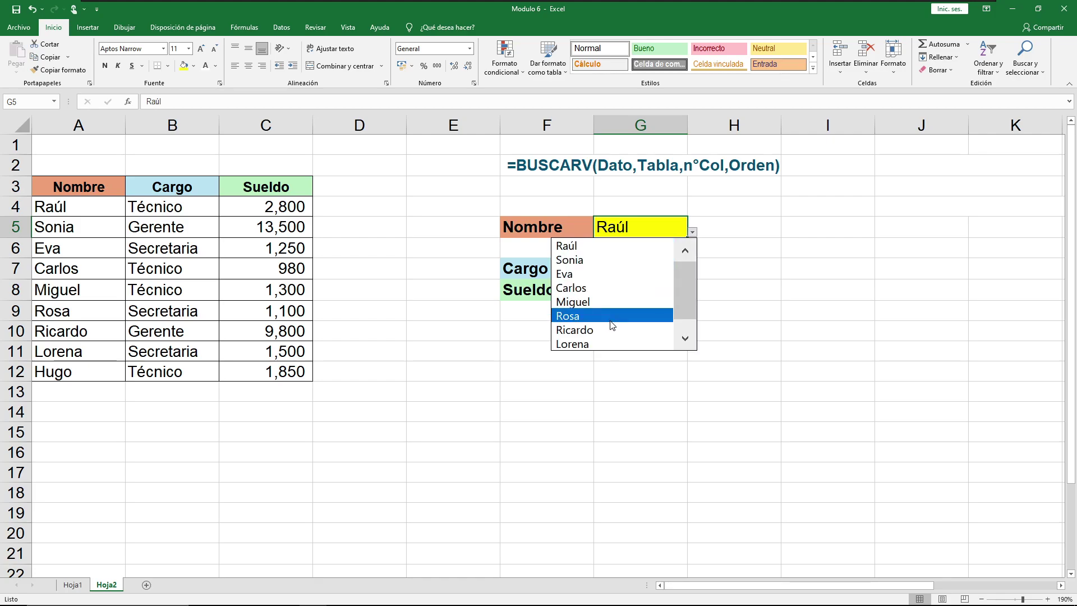
pyautogui.scroll(-1, 691, 292)
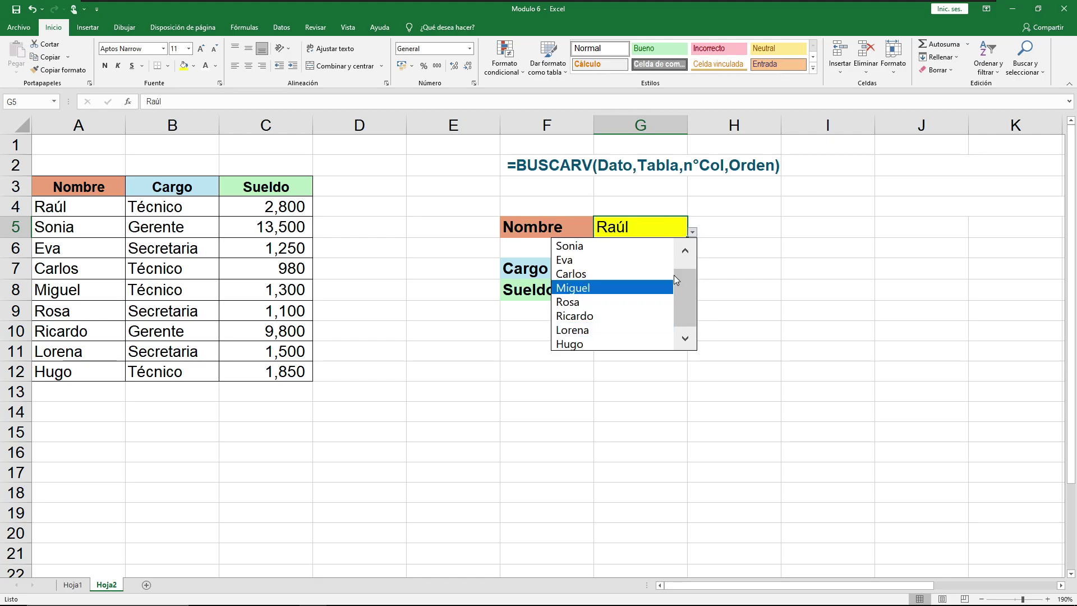
pyautogui.click(751, 279)
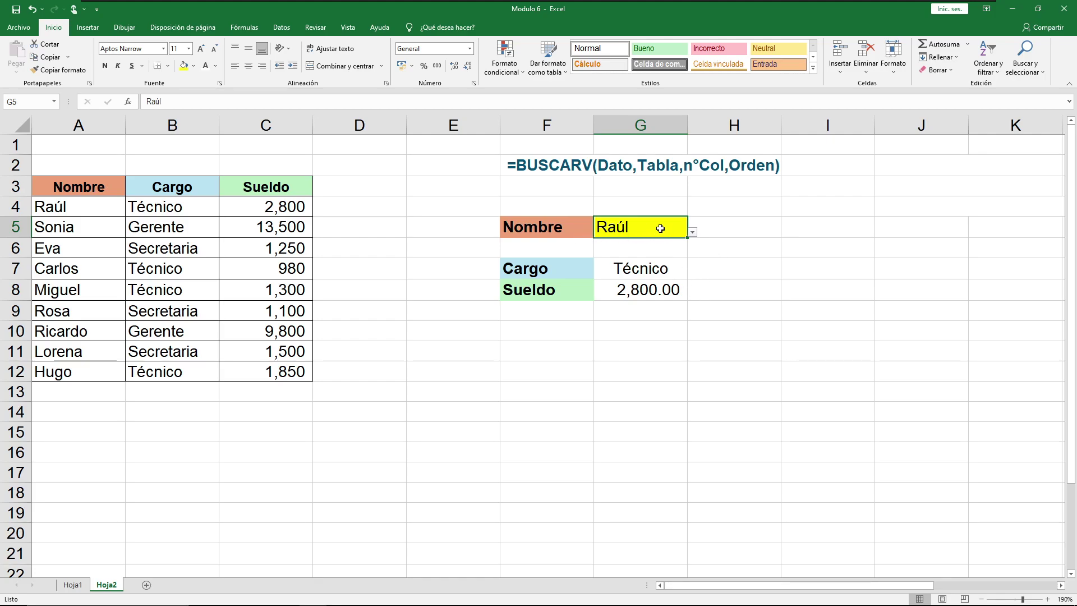
pyautogui.click(713, 234)
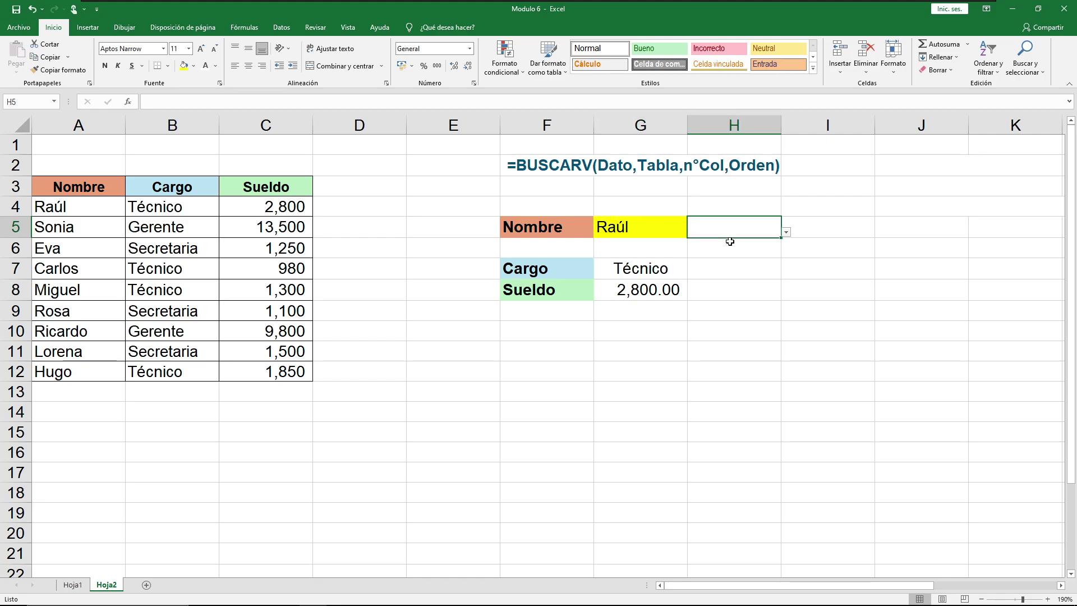
pyautogui.click(724, 264)
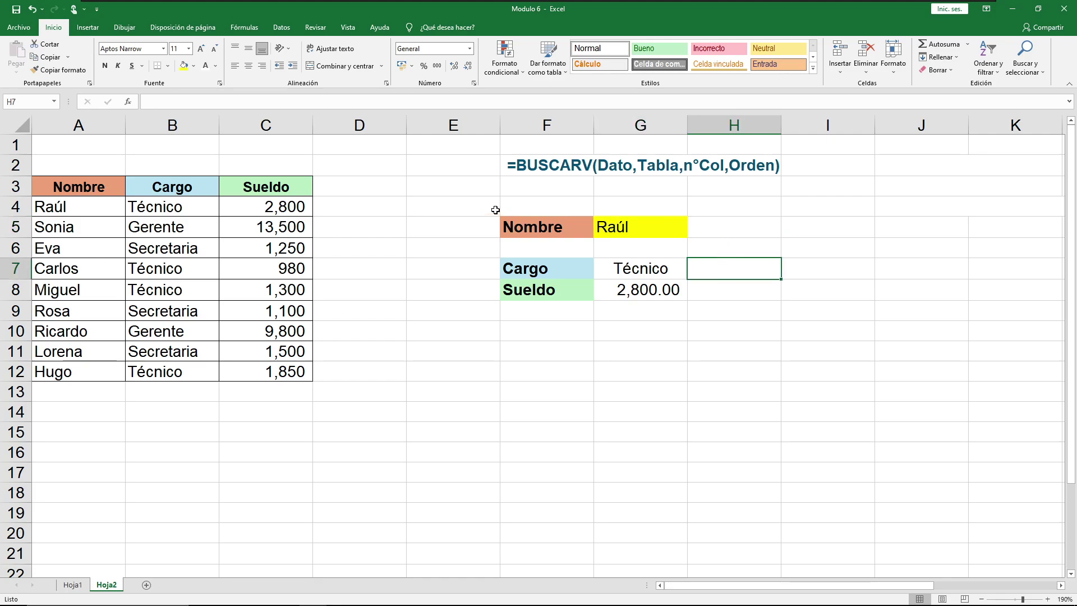
# Open the data validation settings for the empty cell G4 and move the dialog clear of that cell
pyautogui.click(628, 209)
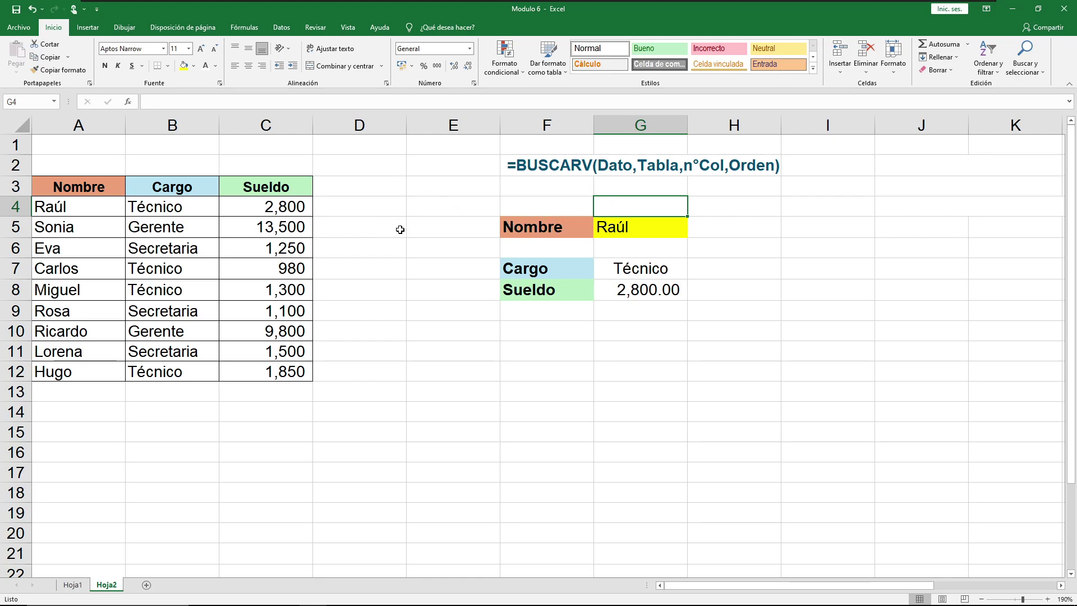
pyautogui.click(565, 199)
pyautogui.click(611, 204)
pyautogui.click(288, 28)
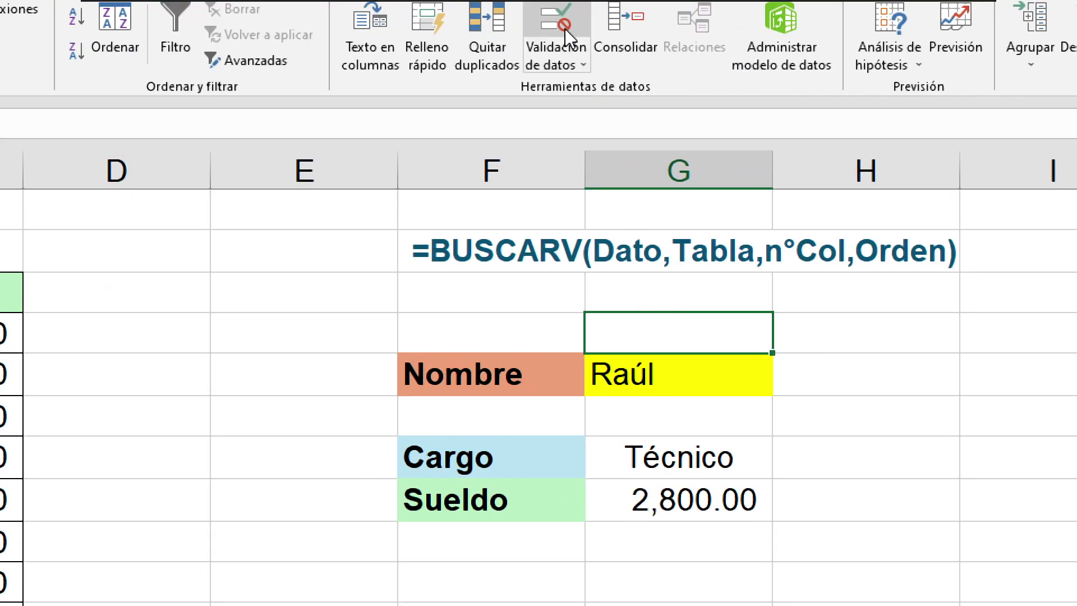
pyautogui.click(577, 63)
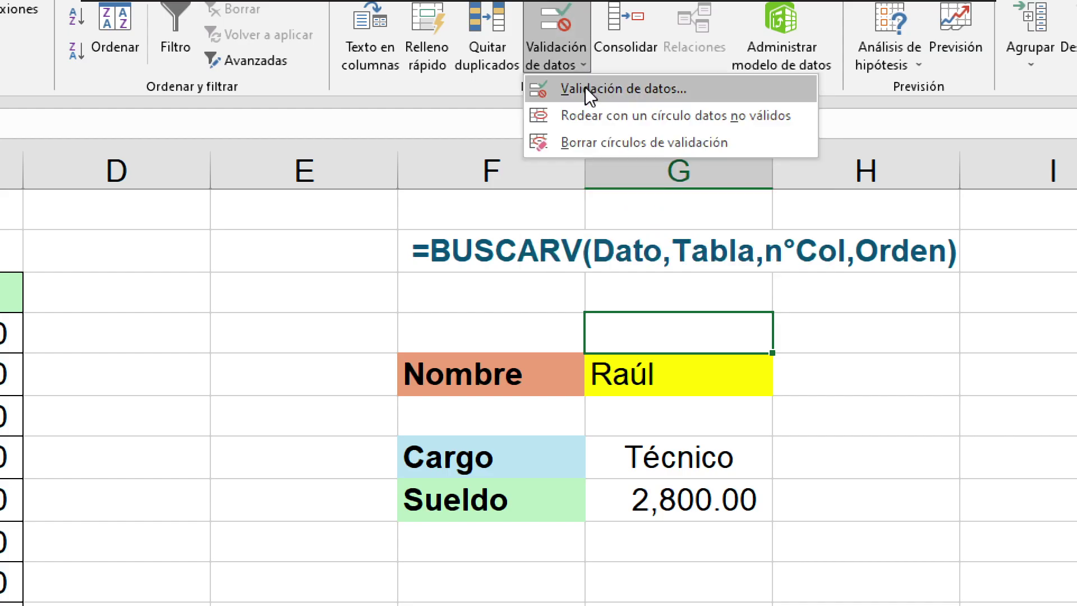
pyautogui.click(599, 90)
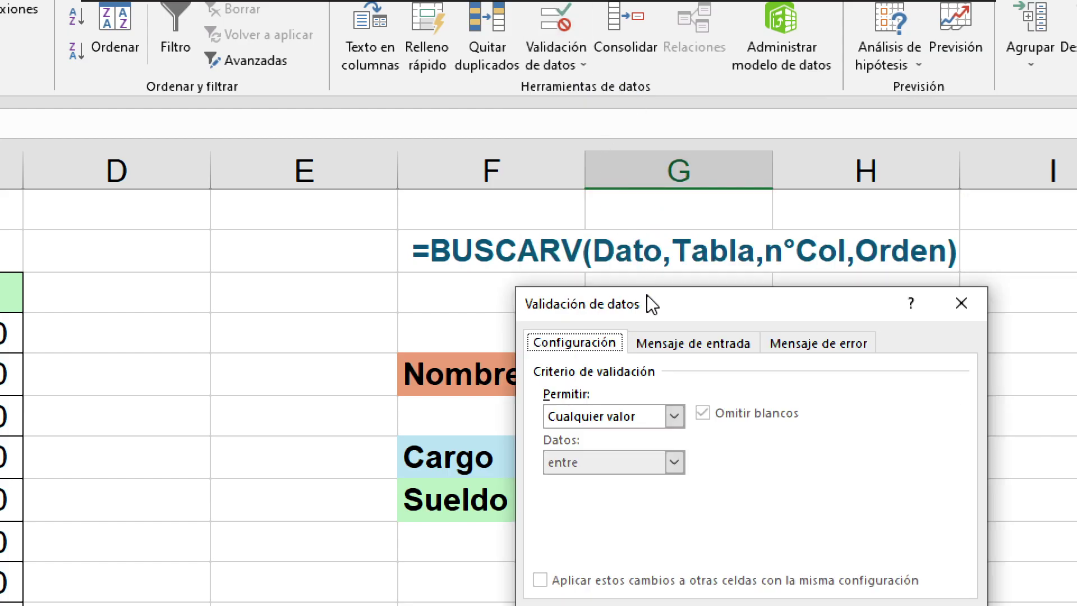
pyautogui.moveTo(647, 296); pyautogui.dragTo(534, 230)
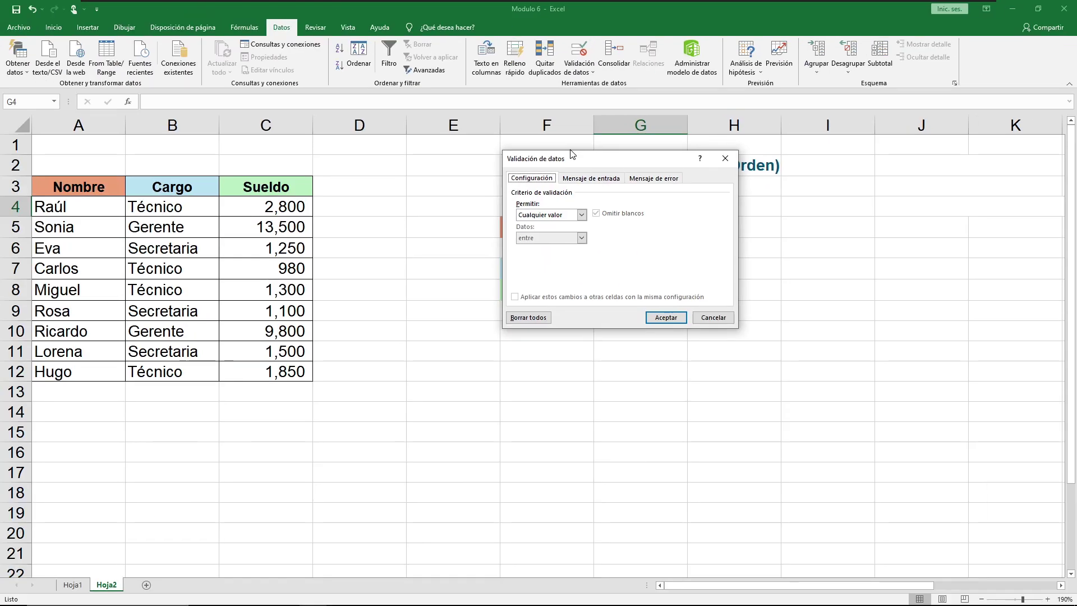
pyautogui.moveTo(580, 246); pyautogui.dragTo(500, 312)
pyautogui.moveTo(551, 195); pyautogui.dragTo(550, 246)
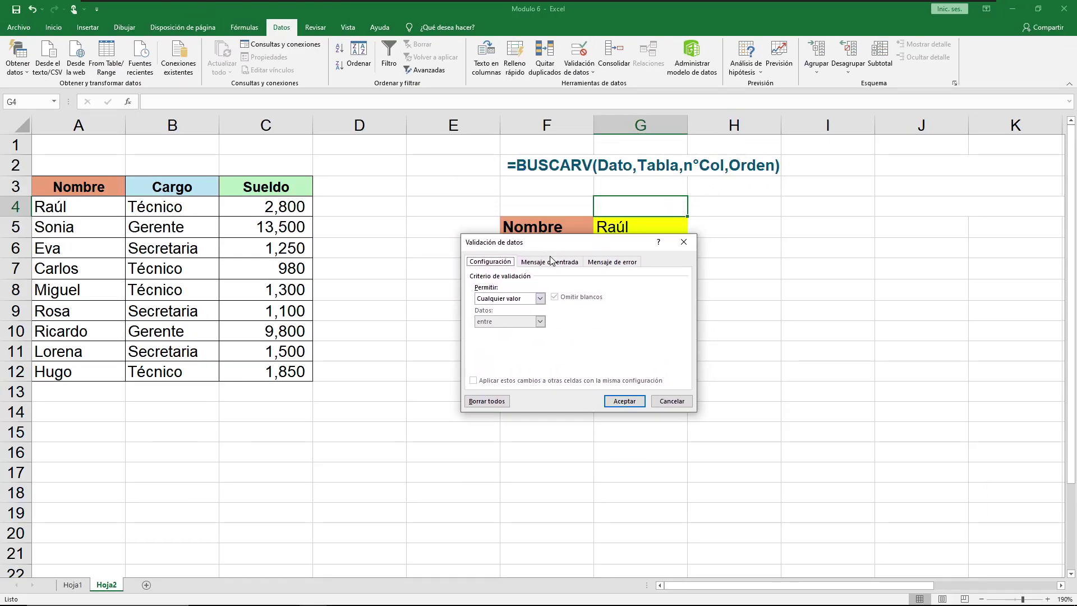
# Restrict G4 to a Lista whose source is the employee names A4:A12 (=EMPLEADOS), and apply the validation
pyautogui.click(540, 298)
pyautogui.click(499, 301)
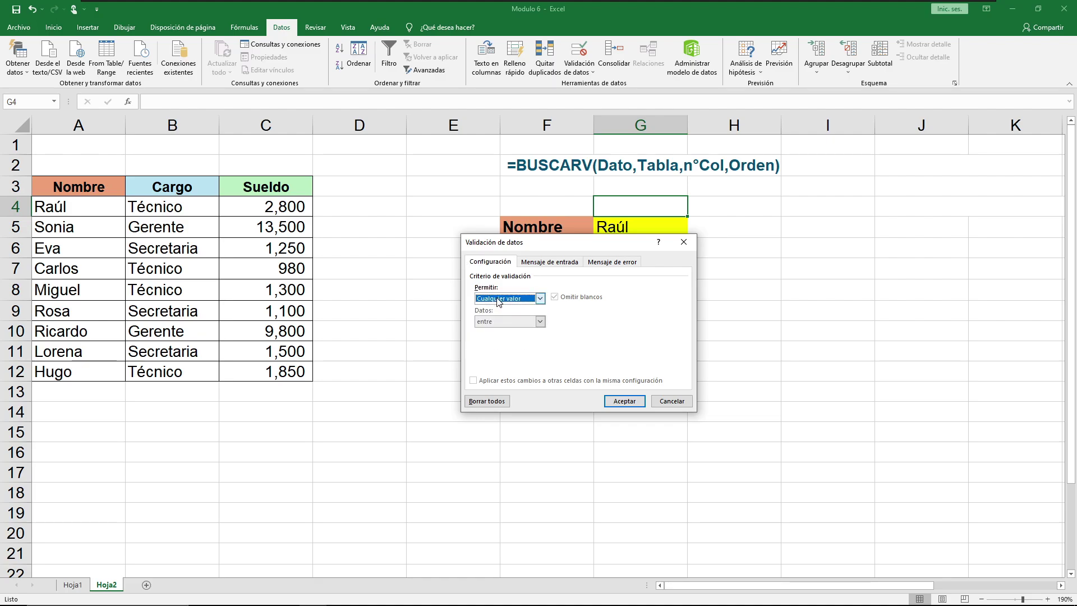
pyautogui.click(537, 302)
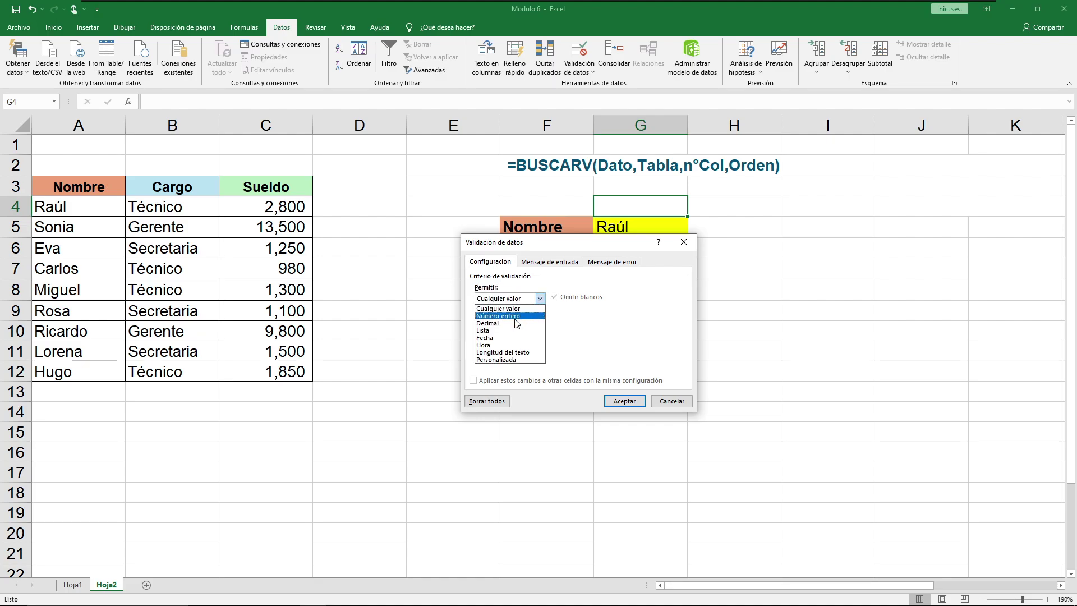
pyautogui.click(494, 330)
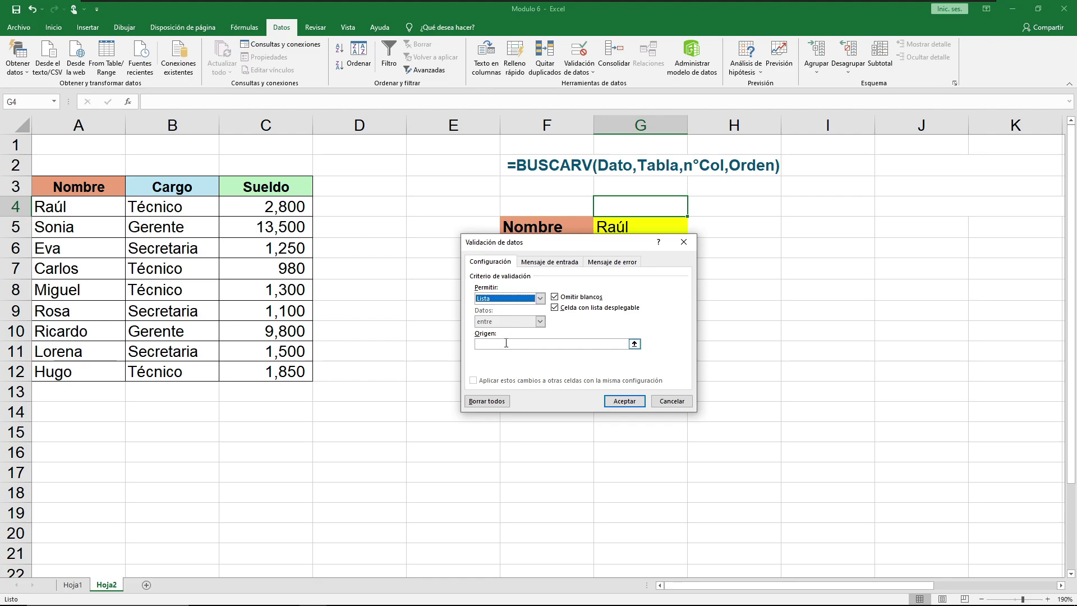
pyautogui.click(533, 344)
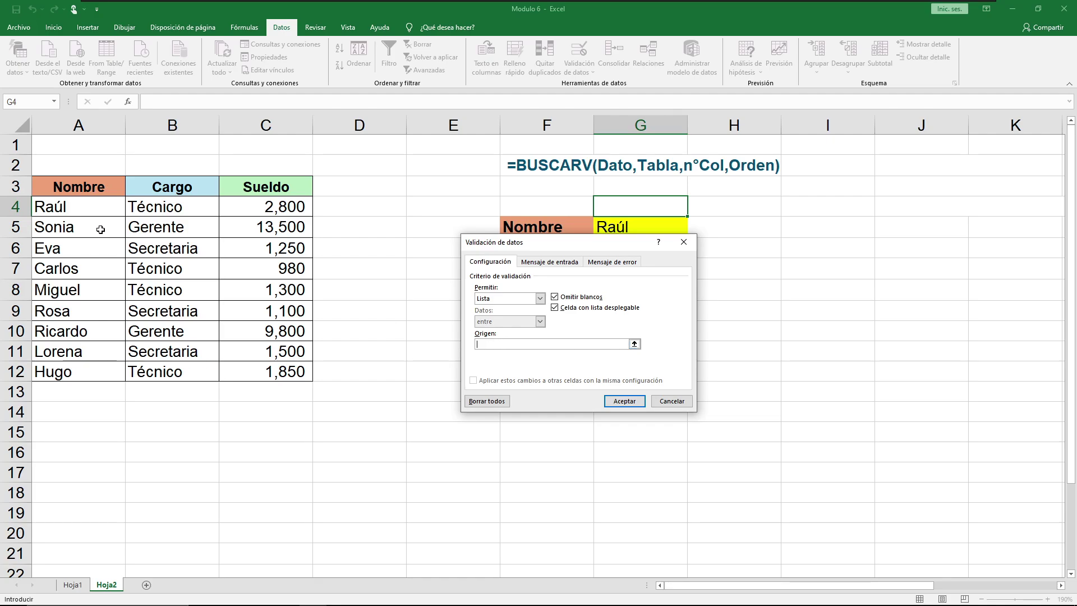
pyautogui.moveTo(99, 211); pyautogui.dragTo(84, 376)
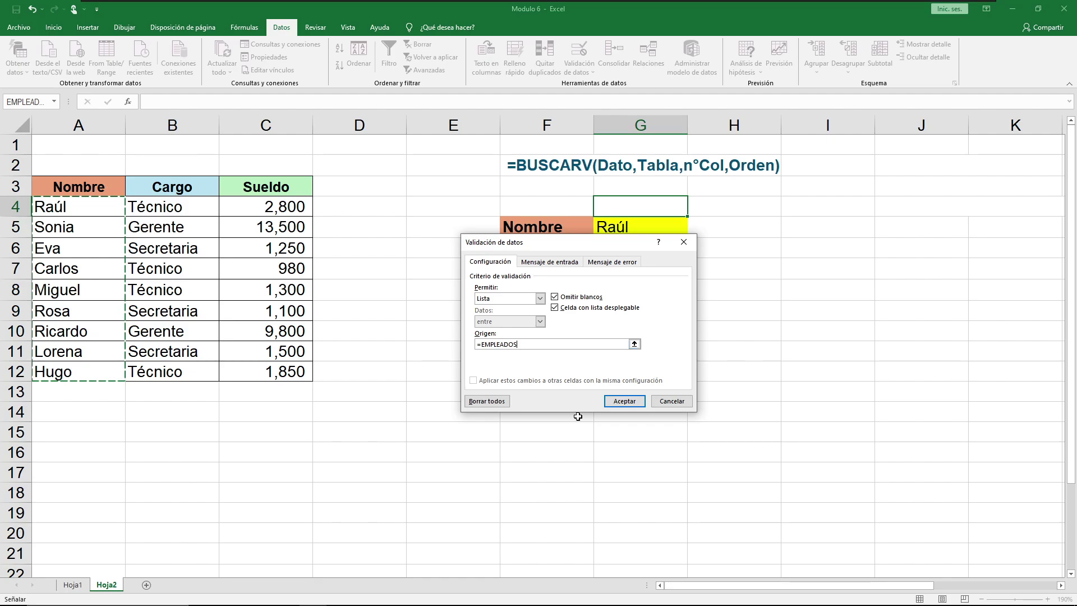
pyautogui.click(623, 402)
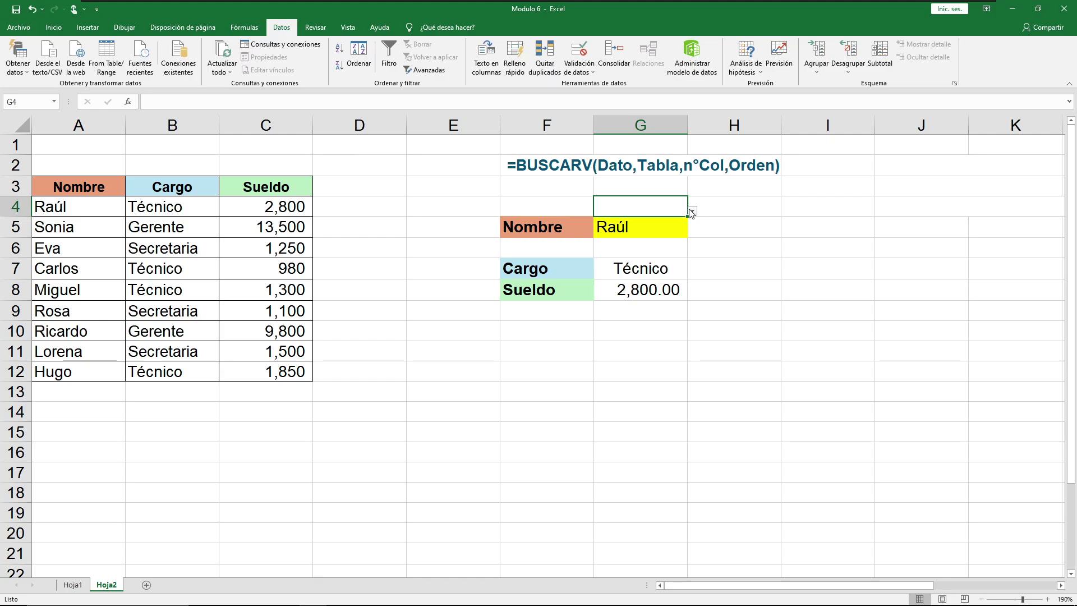
# Check the names offered by the new drop-down list in G4 without choosing one
pyautogui.click(764, 220)
pyautogui.click(648, 203)
pyautogui.click(718, 408)
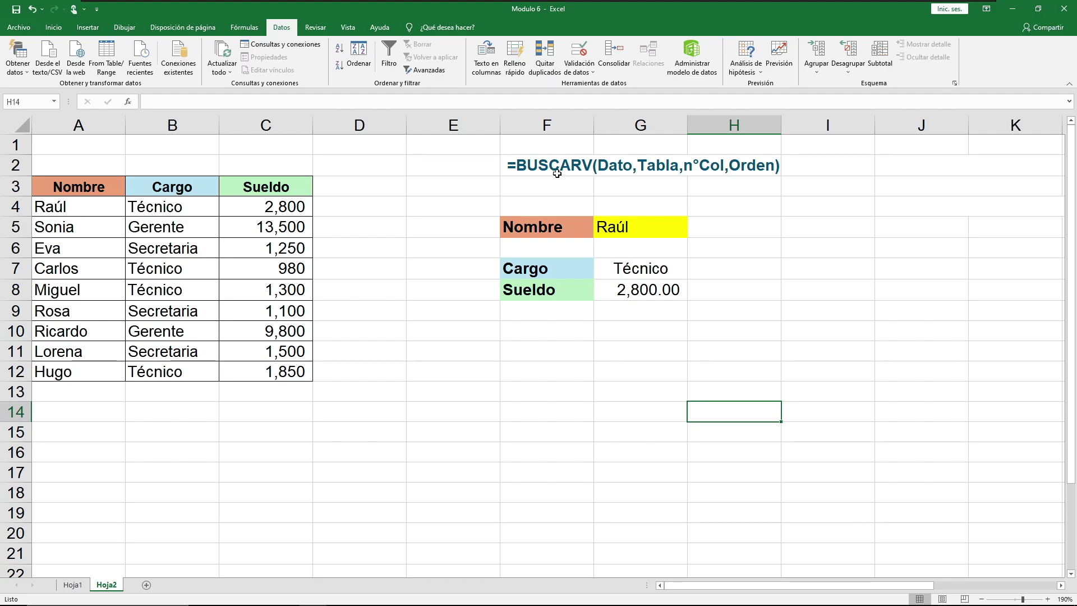
pyautogui.click(607, 203)
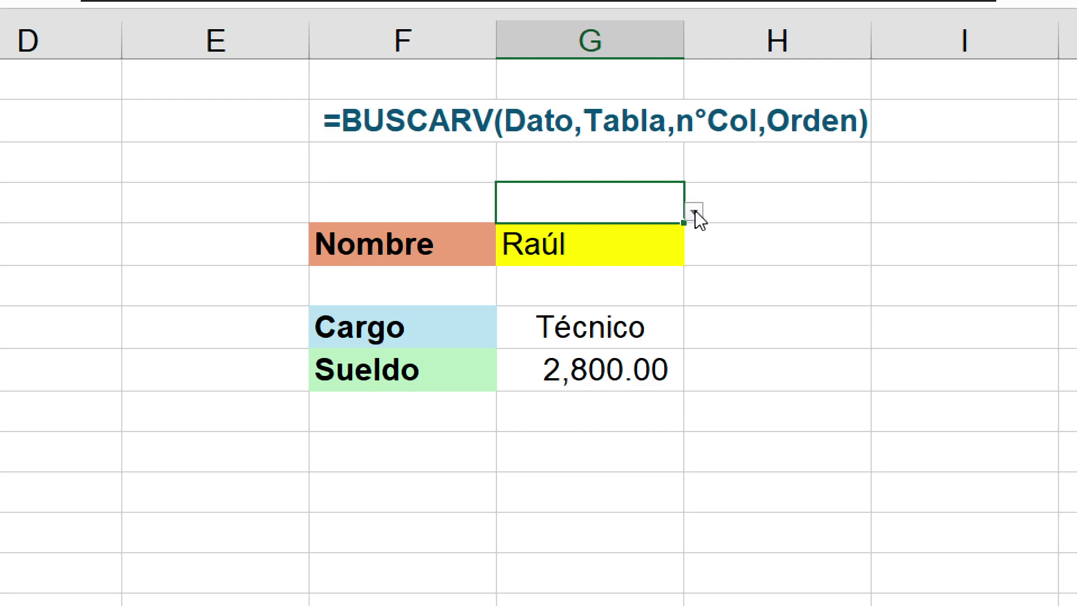
pyautogui.click(695, 211)
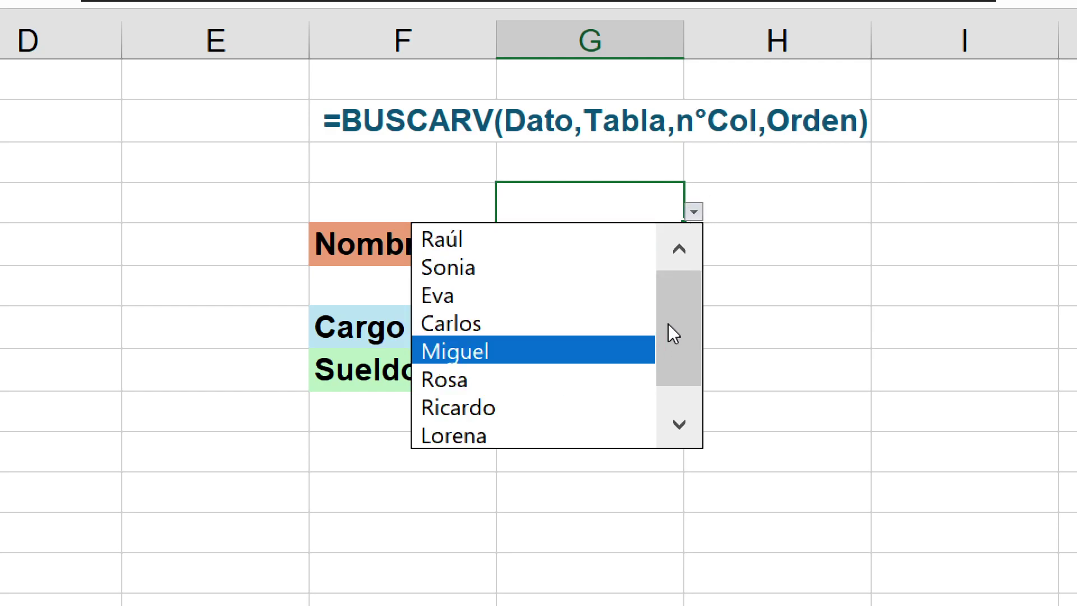
pyautogui.moveTo(672, 334); pyautogui.dragTo(678, 301)
pyautogui.click(664, 186)
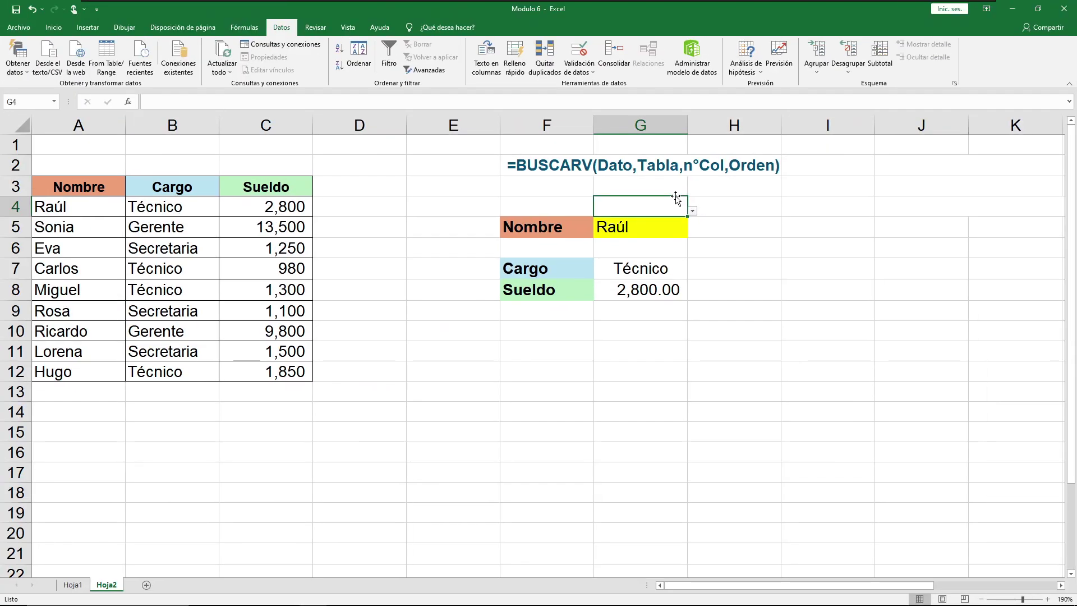
pyautogui.click(671, 364)
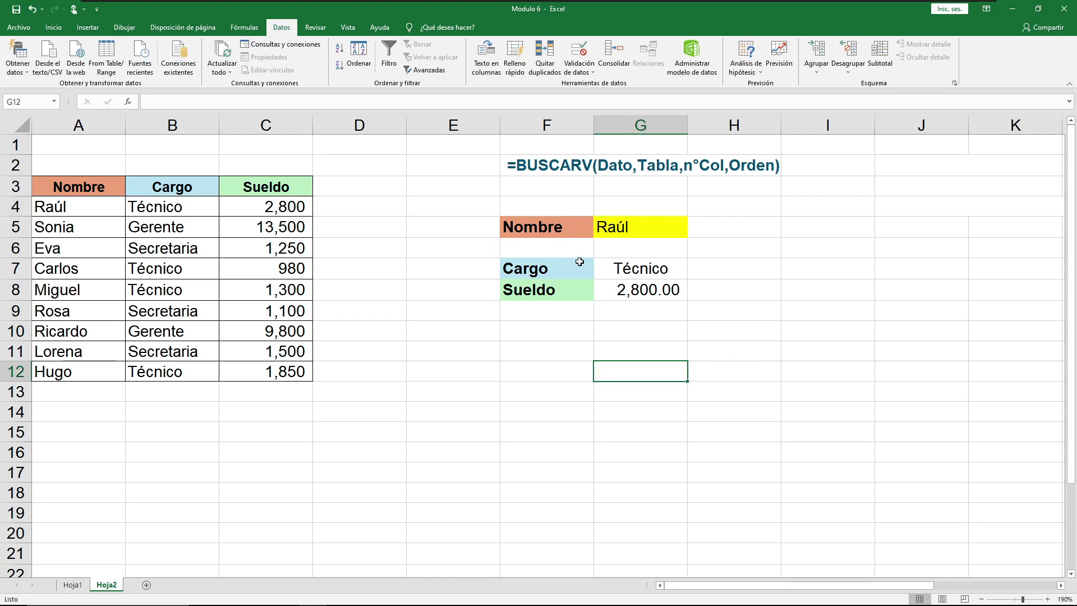
# Examine the arguments of the BUSCARV formula in G7: lookup cell G5, table SUELDOS, column index and order
pyautogui.click(615, 226)
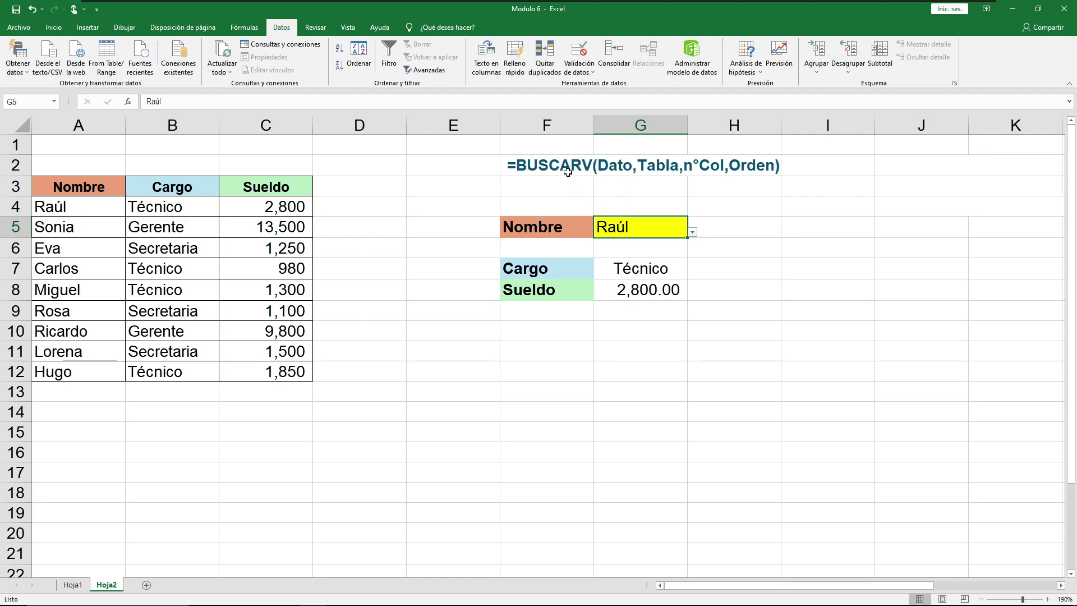
pyautogui.click(625, 261)
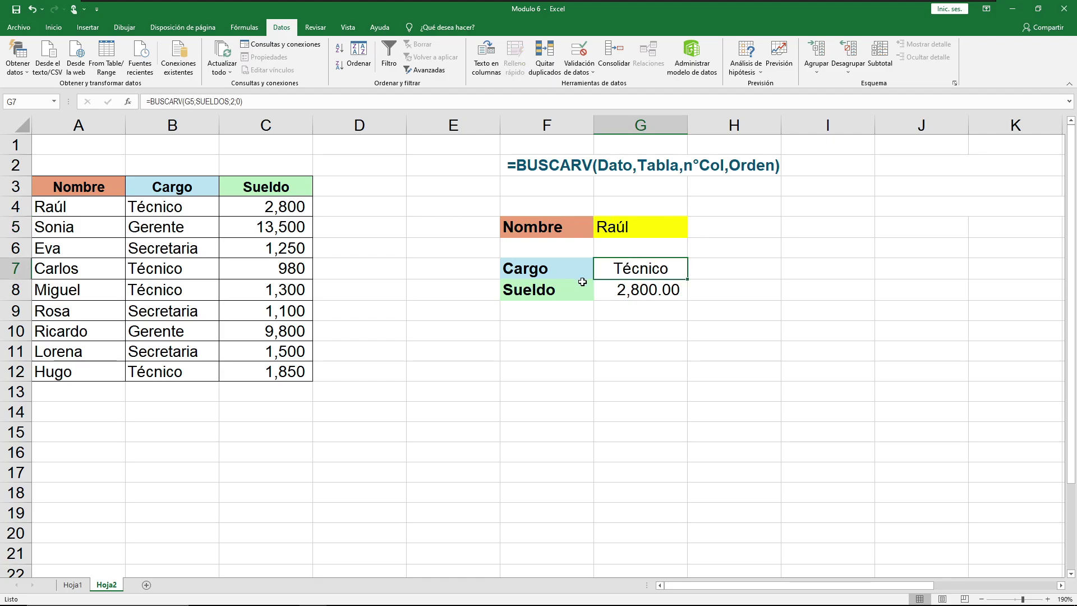
pyautogui.doubleClick(623, 269)
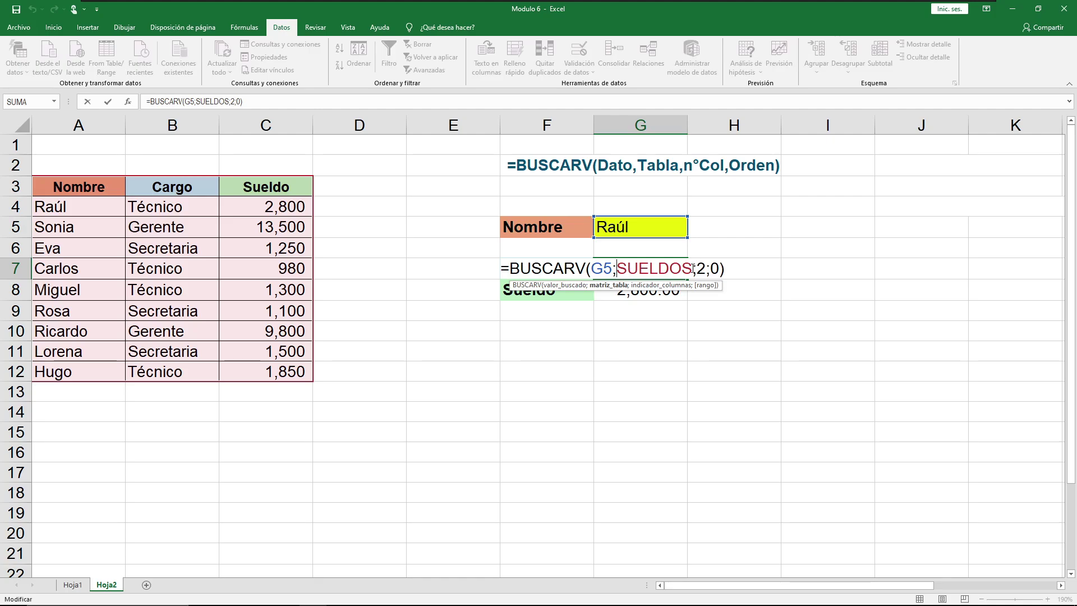
pyautogui.moveTo(611, 270); pyautogui.dragTo(593, 270)
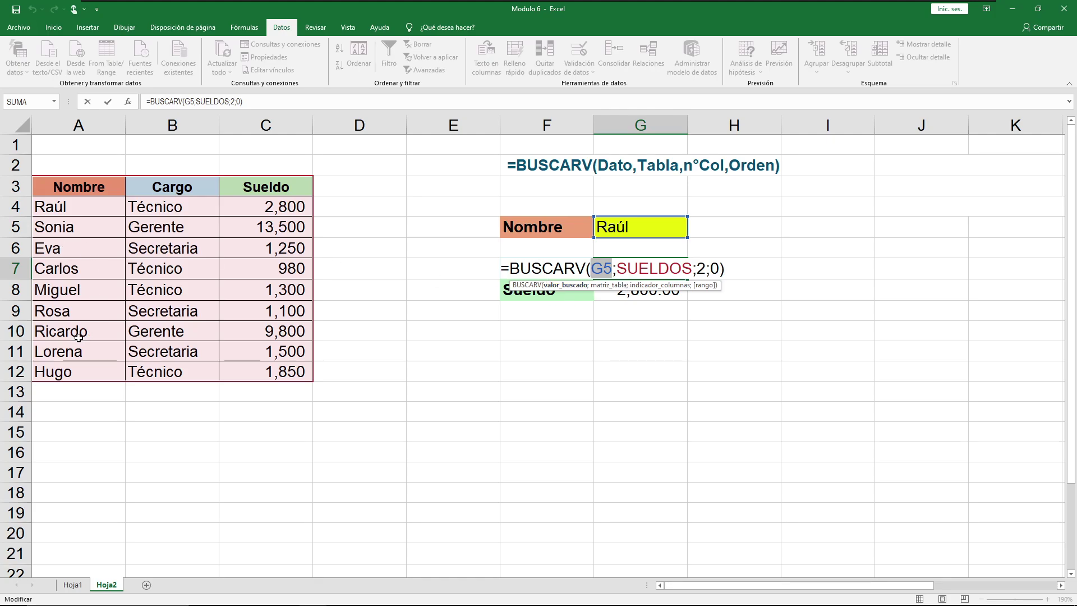
pyautogui.click(629, 265)
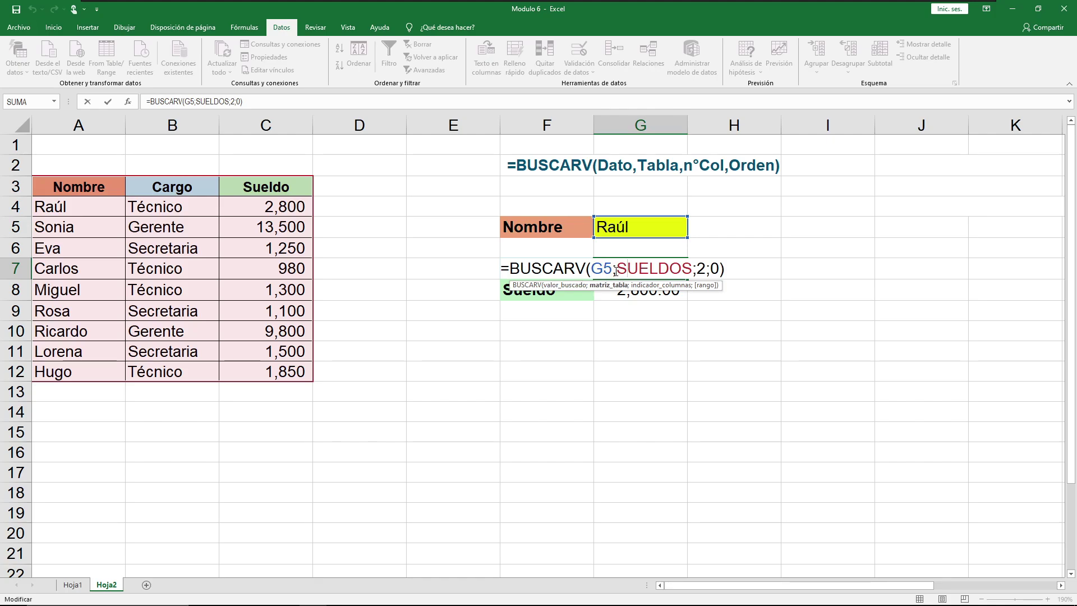
pyautogui.moveTo(620, 269); pyautogui.dragTo(693, 270)
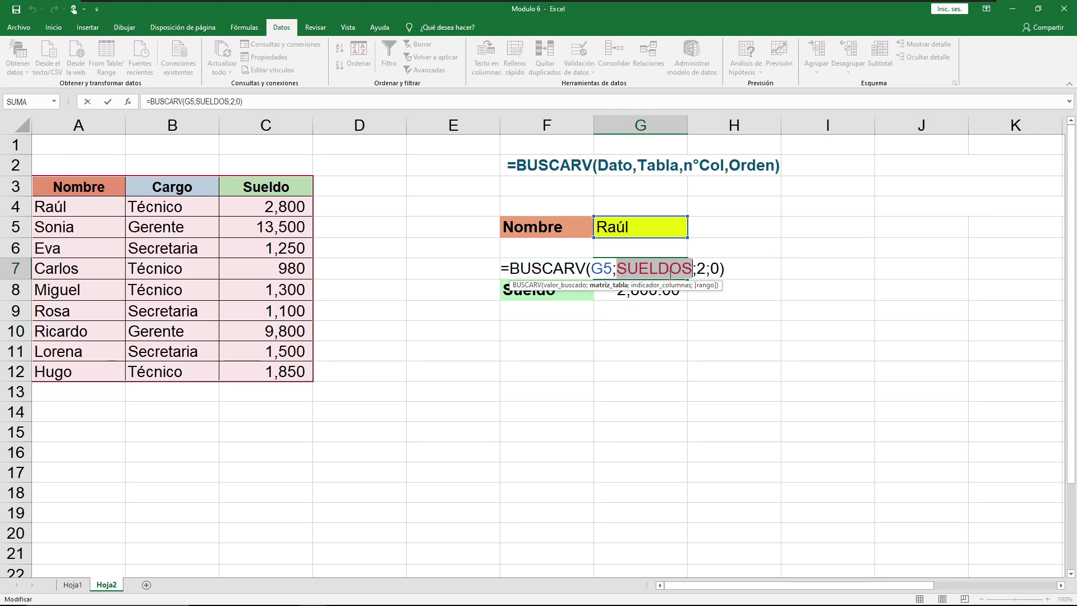
pyautogui.click(706, 270)
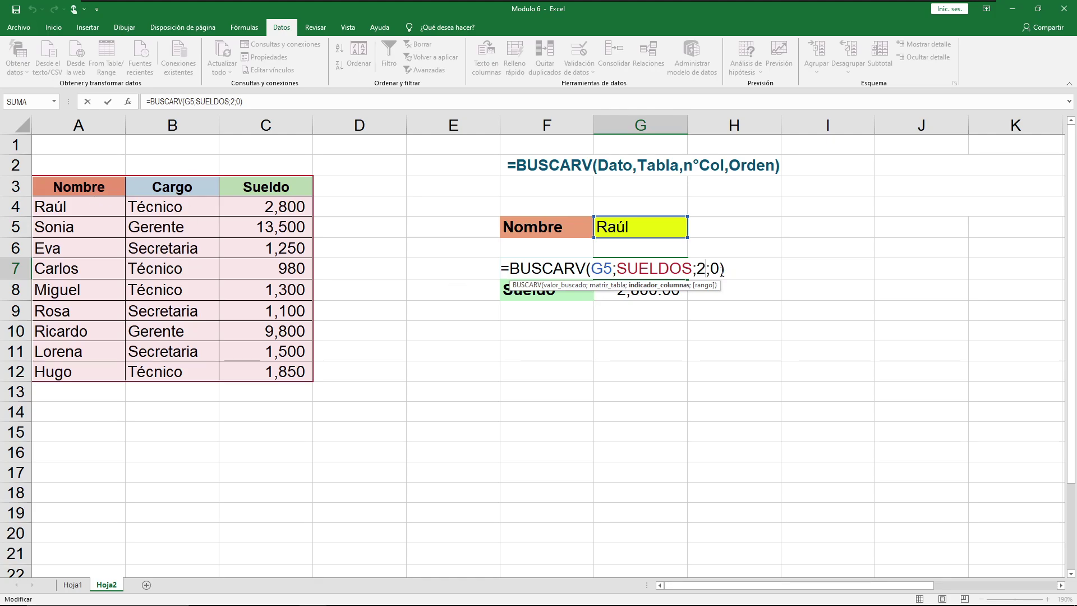
pyautogui.press('Right')
pyautogui.press('Right')
pyautogui.press('Return')
# Compare the Cargo result in G7 with the matching employee's entries in A4 and B4
pyautogui.click(681, 270)
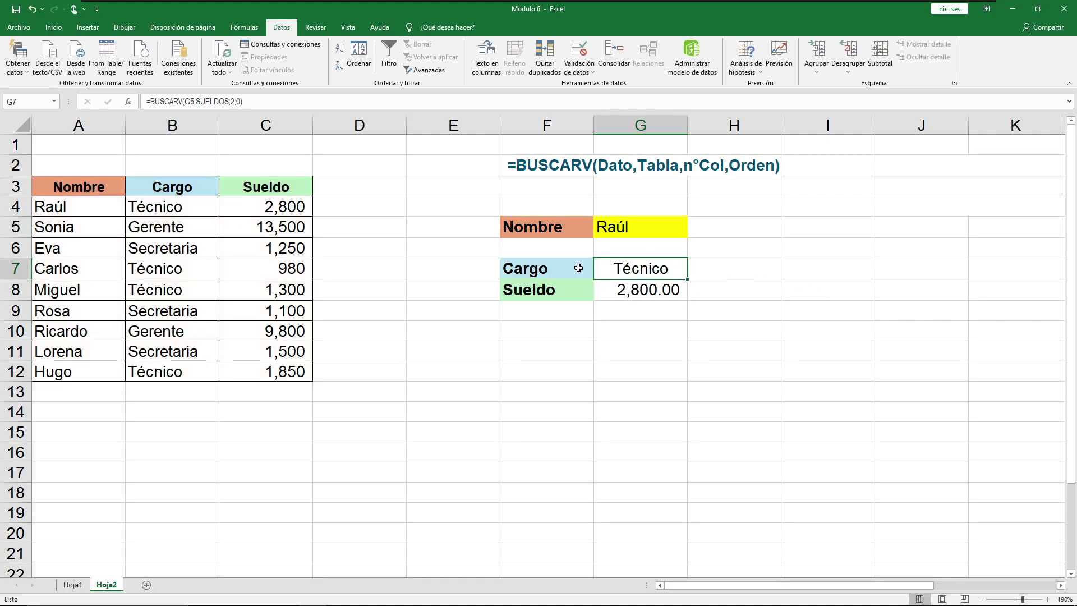
pyautogui.click(190, 211)
pyautogui.click(96, 207)
pyautogui.click(171, 208)
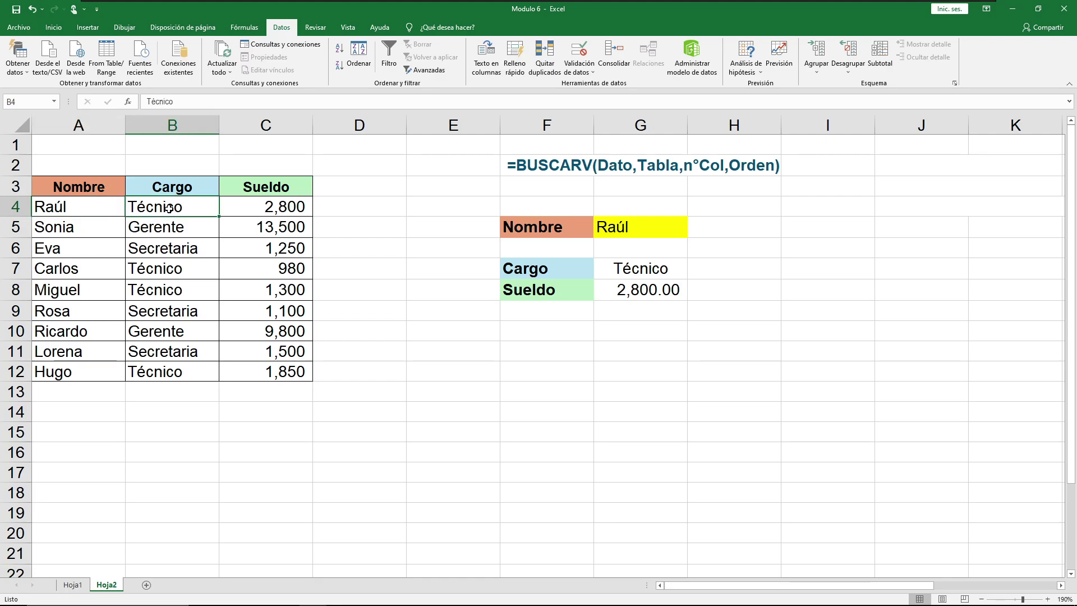
pyautogui.click(727, 315)
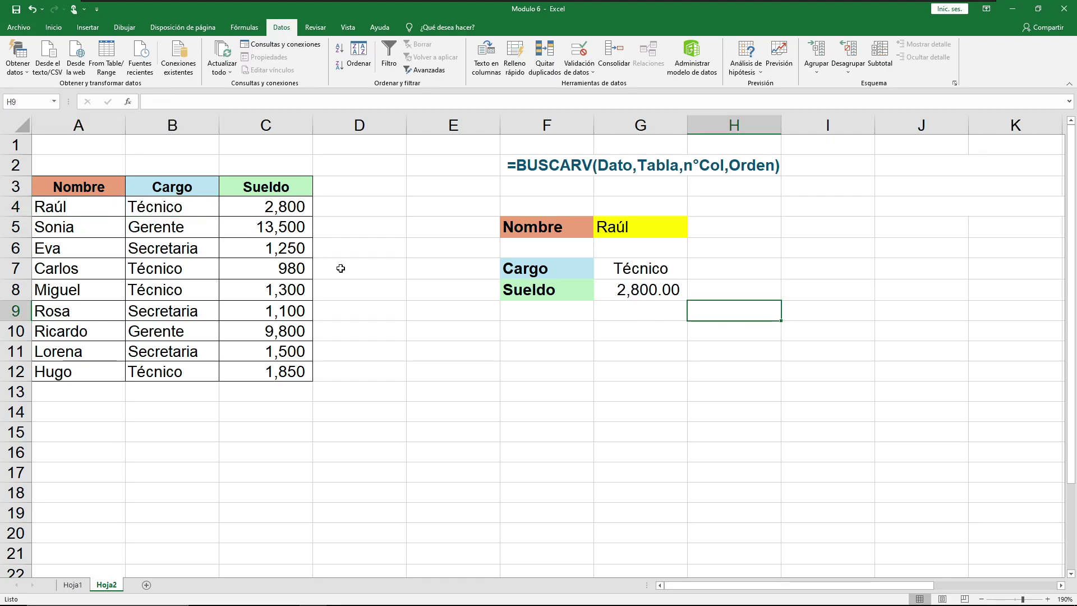
# Examine the column index argument of the Sueldo formula in G8
pyautogui.doubleClick(680, 287)
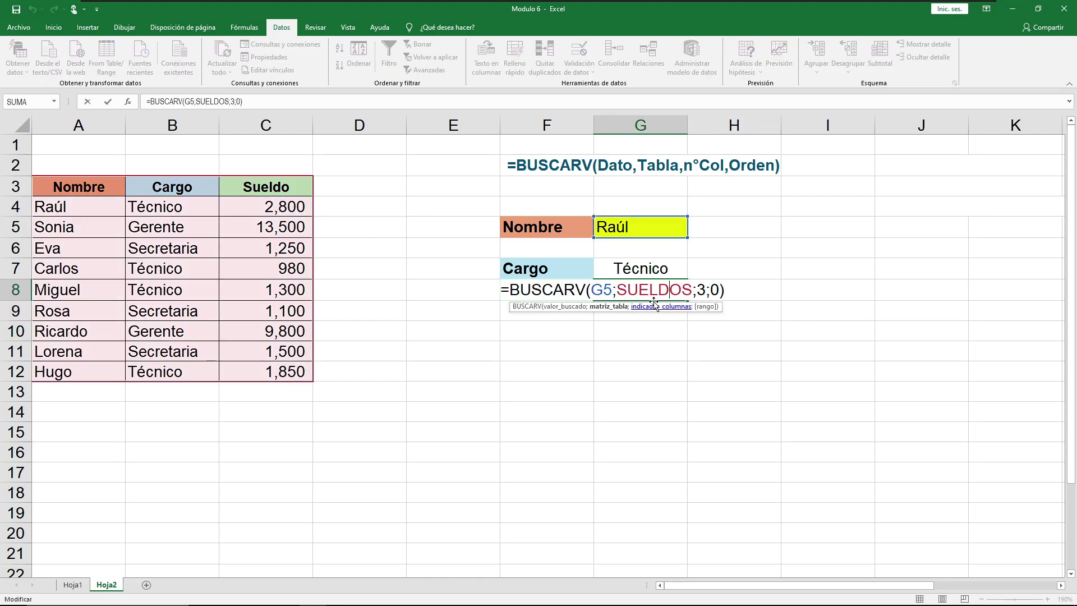
pyautogui.doubleClick(701, 289)
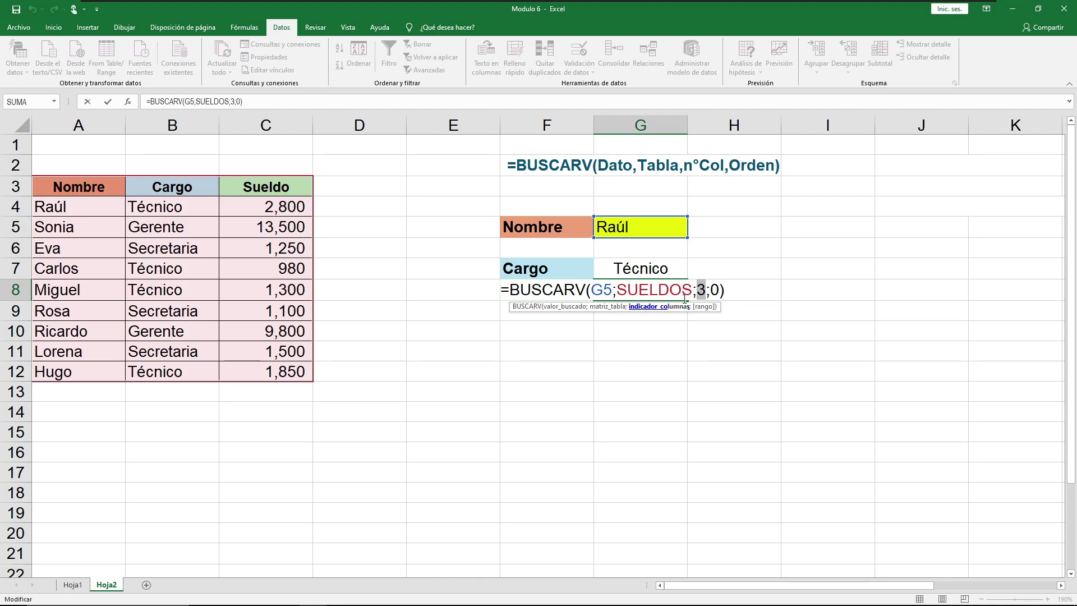
pyautogui.press('Return')
pyautogui.click(760, 318)
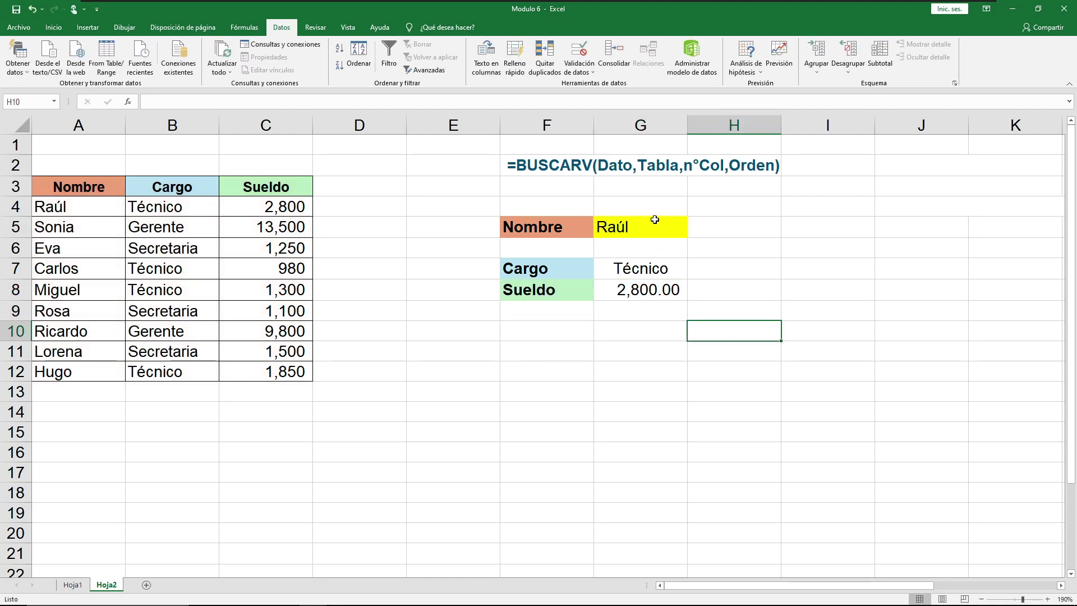
# Choose the employee listed in A6 from the Nombre drop-down list in G5
pyautogui.click(649, 225)
pyautogui.click(692, 232)
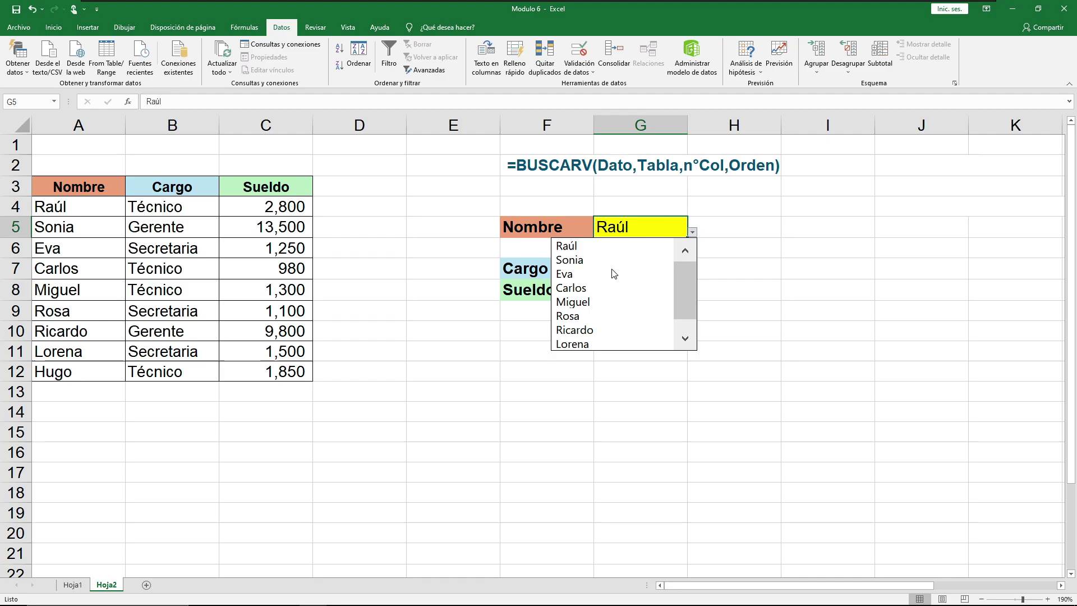
pyautogui.click(613, 274)
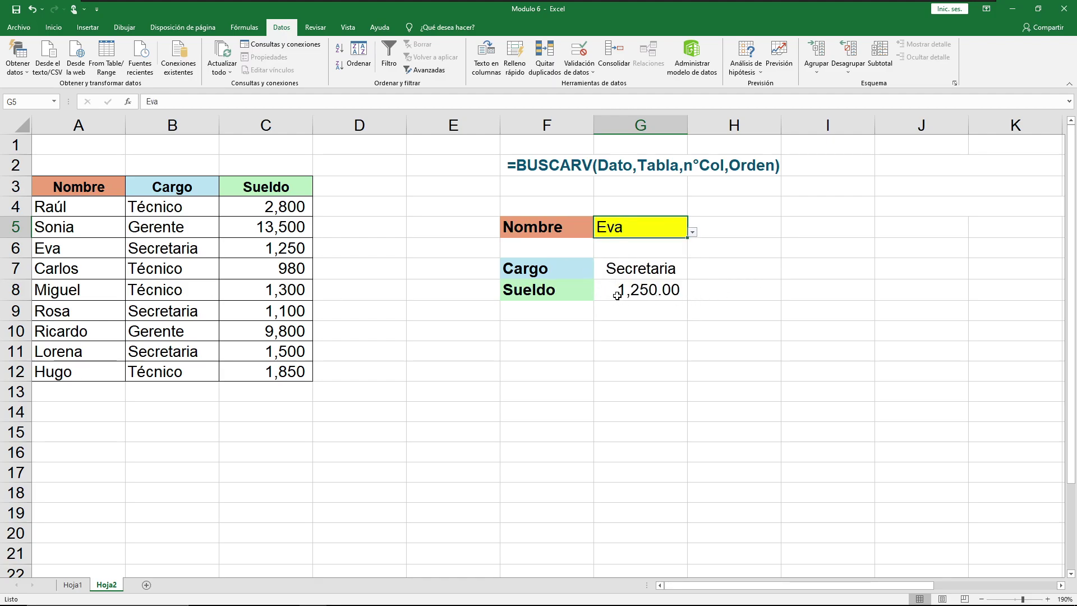
pyautogui.click(602, 380)
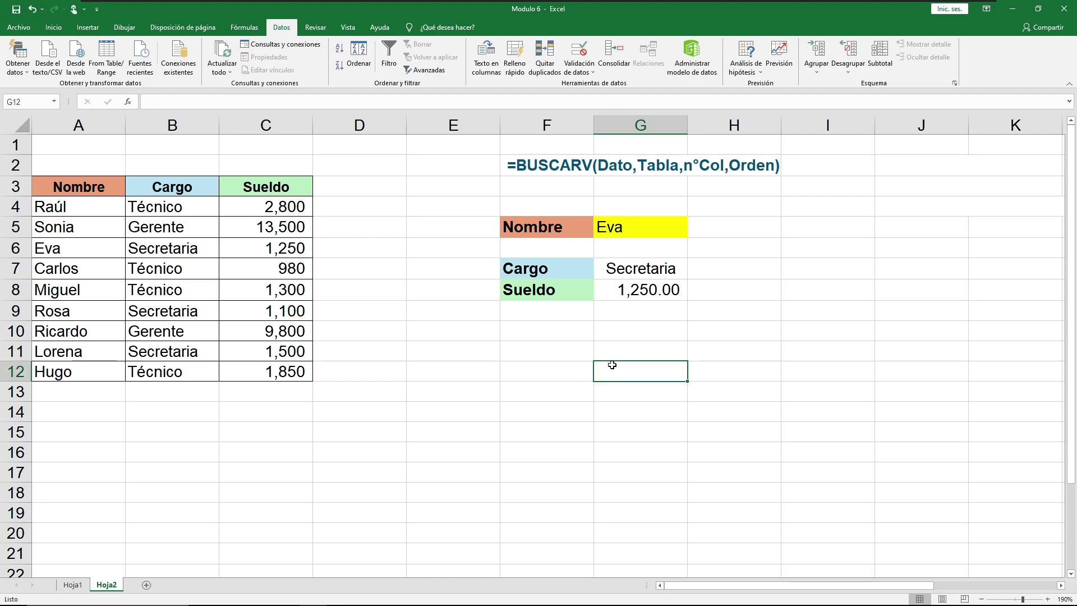
pyautogui.click(637, 224)
pyautogui.press('Return')
pyautogui.doubleClick(637, 233)
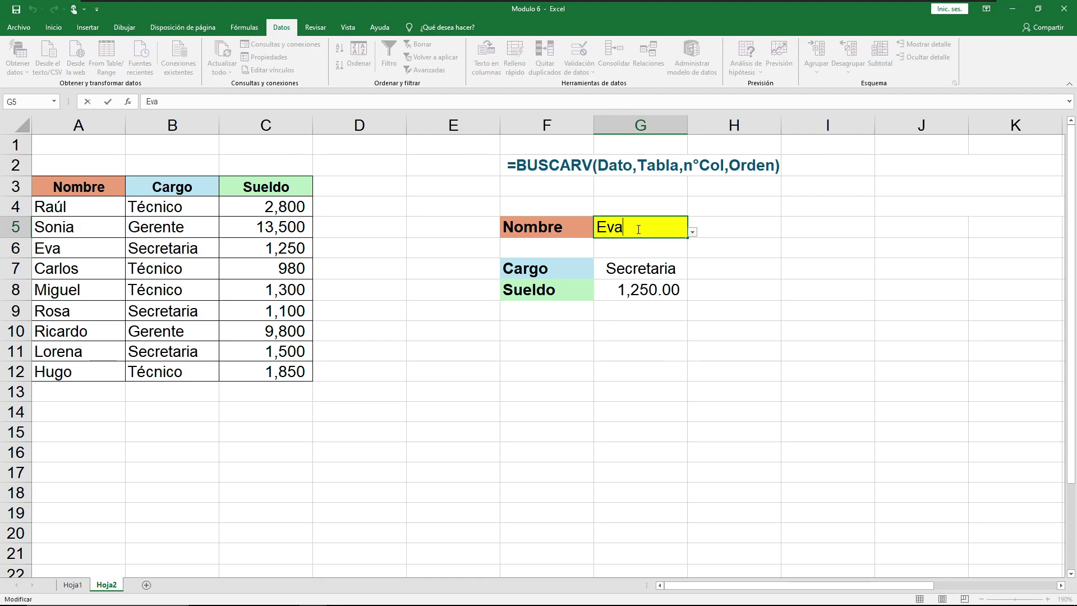
pyautogui.click(767, 245)
pyautogui.click(650, 229)
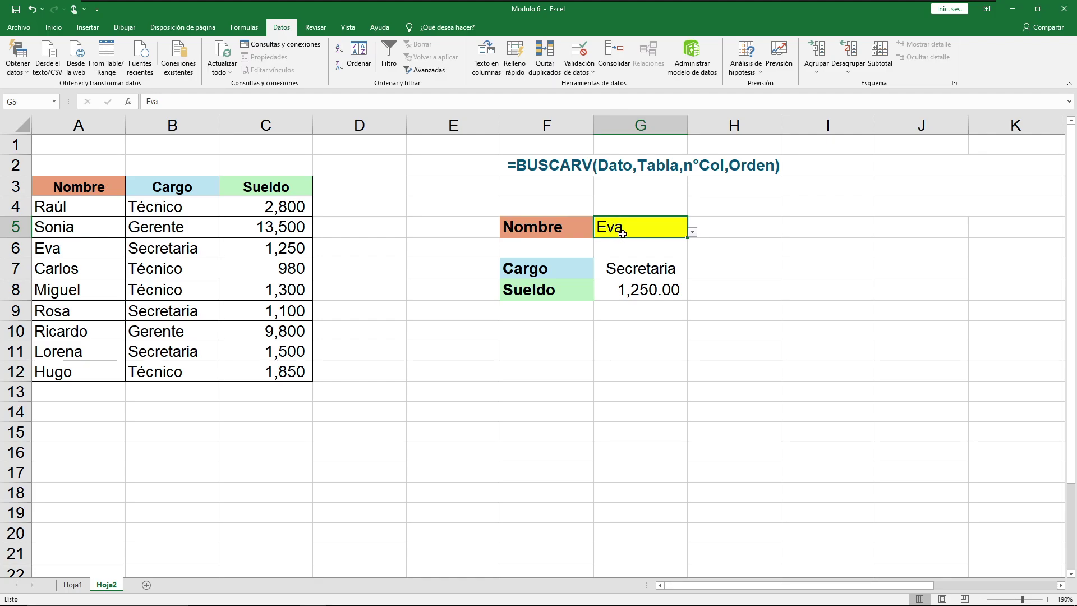
pyautogui.click(643, 253)
pyautogui.click(643, 212)
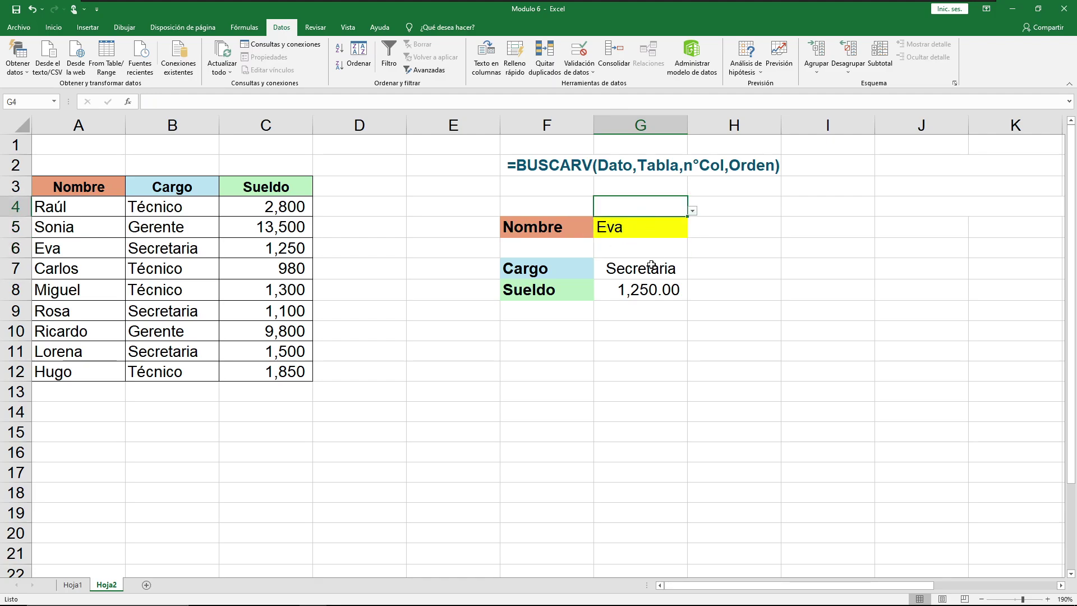
# Replace the lookup value of the Cargo BUSCARV formula in G7 with the empty cell F10
pyautogui.doubleClick(651, 266)
pyautogui.click(603, 268)
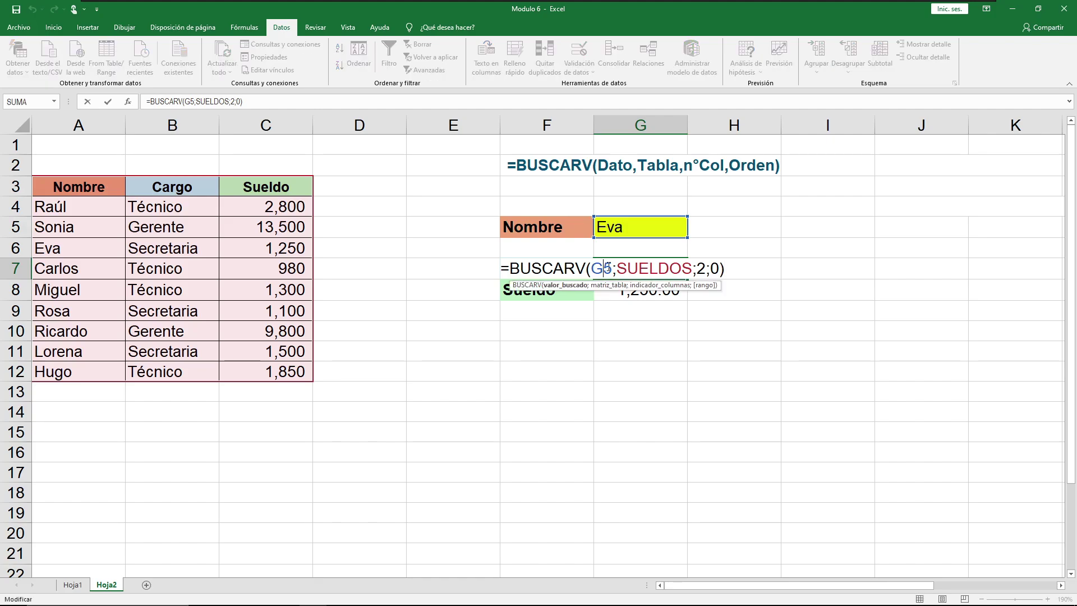
pyautogui.press('Delete')
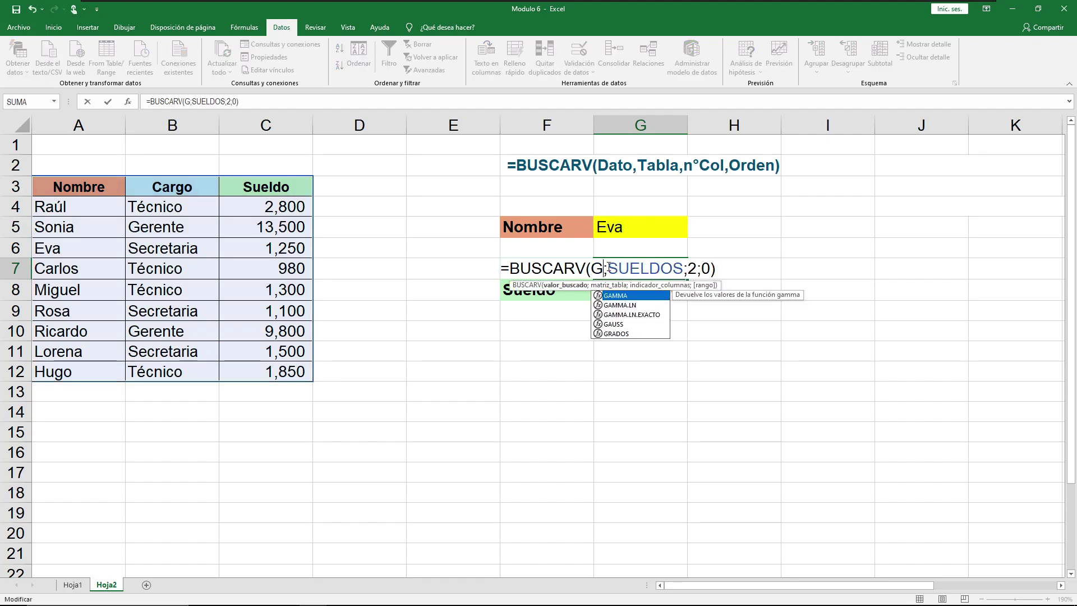
pyautogui.press('BackSpace')
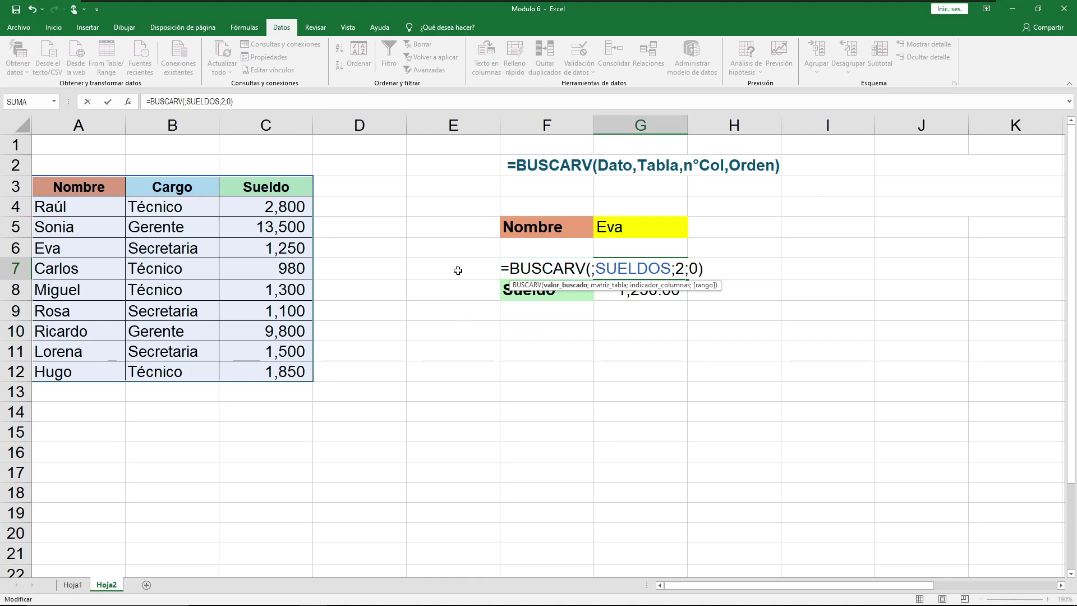
pyautogui.click(547, 331)
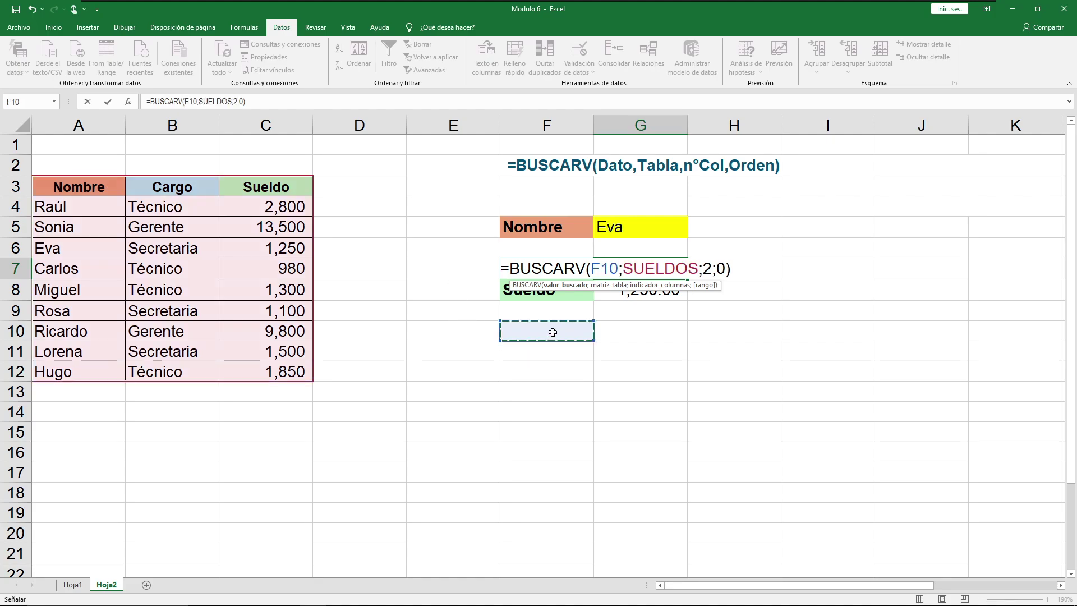
pyautogui.press('Return')
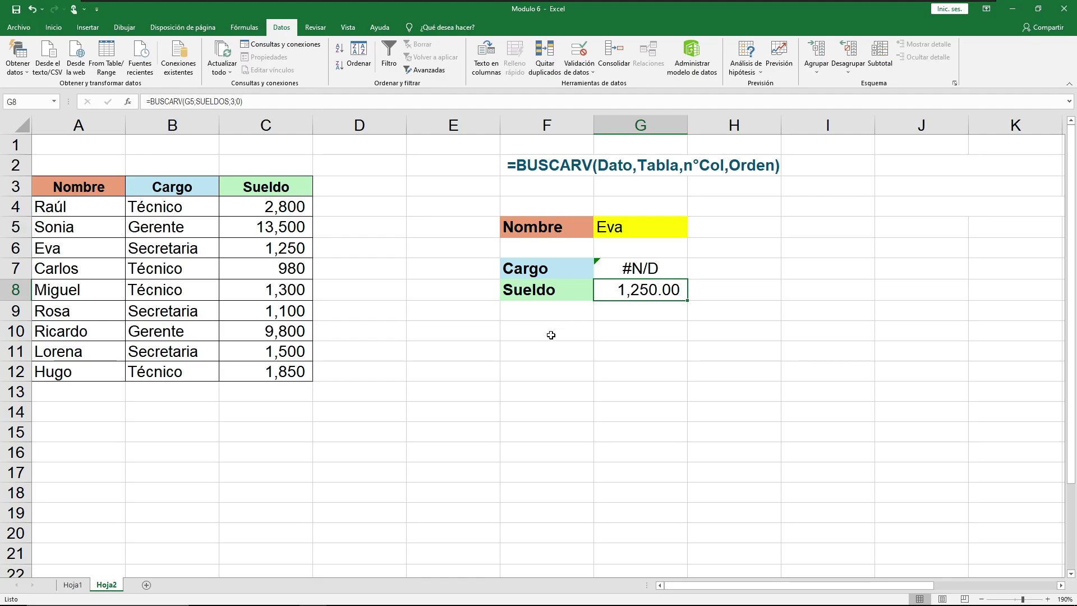
# Enter the employee name from A8 in F10 to test the redirected Cargo lookup
pyautogui.click(547, 346)
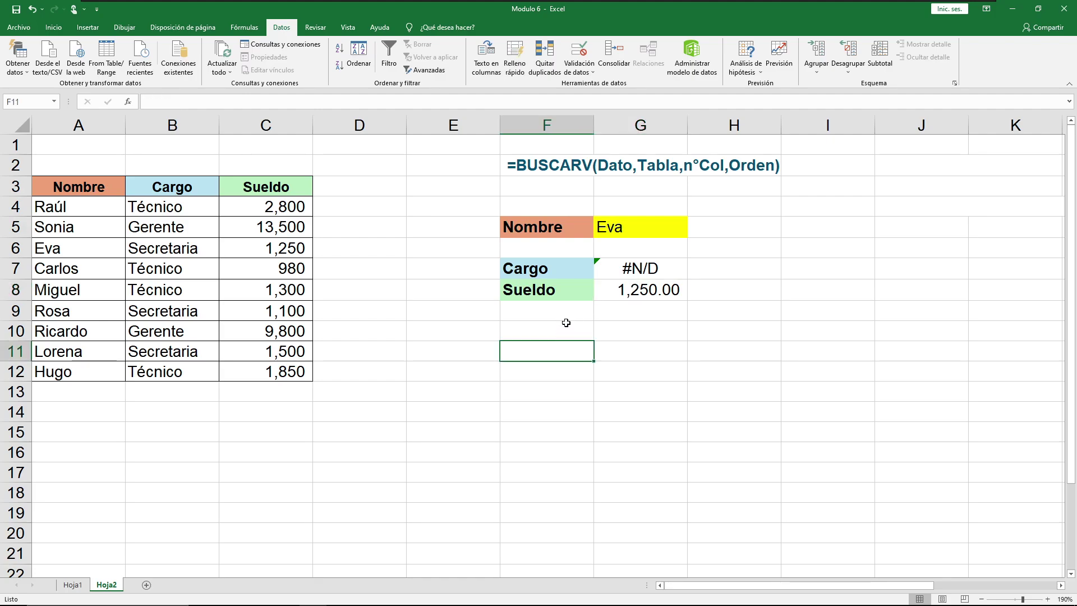
pyautogui.click(563, 331)
pyautogui.write('Miguel')
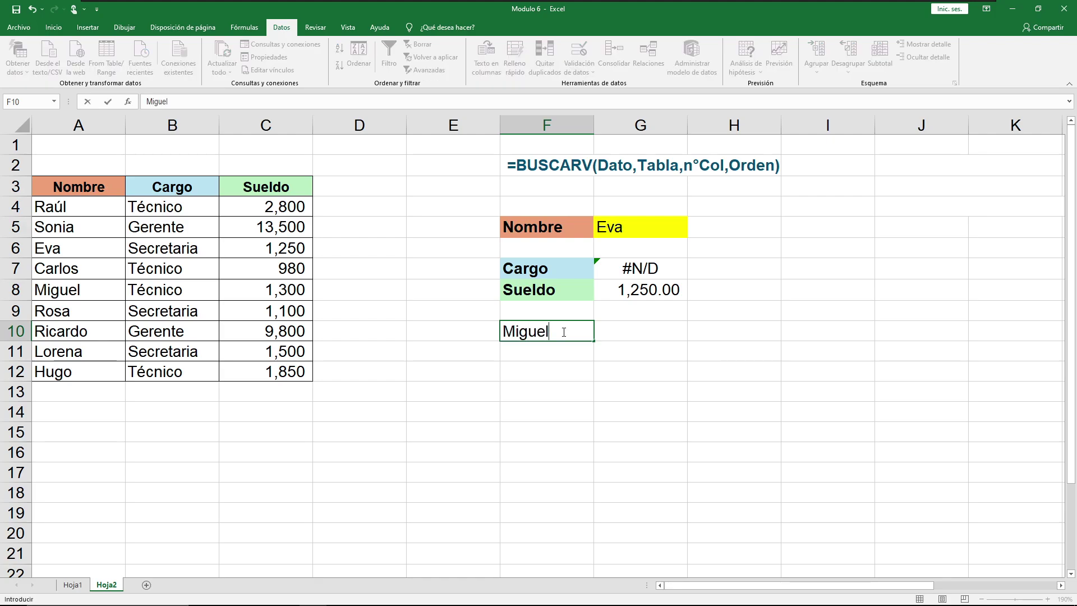
pyautogui.click(578, 428)
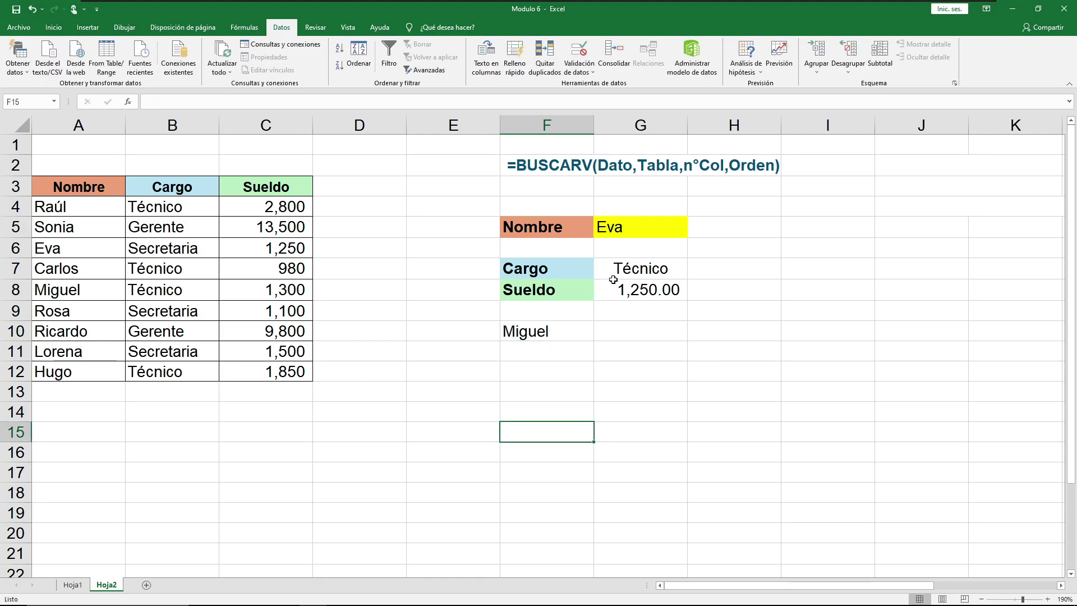
# Check the matching Cargo in B8 and clear the test name from F10
pyautogui.click(154, 290)
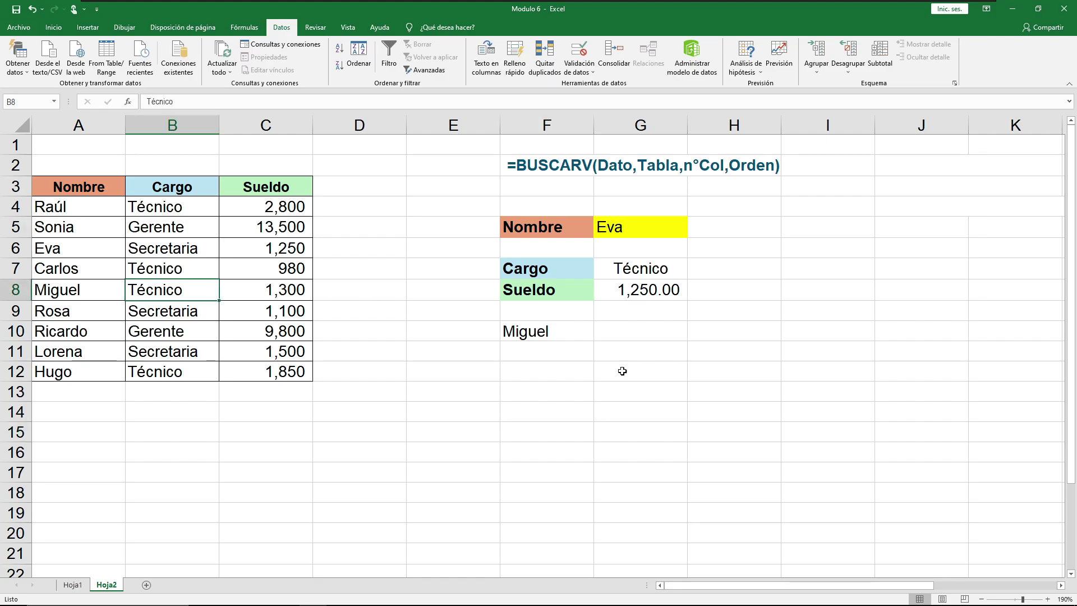
pyautogui.click(620, 410)
pyautogui.click(544, 333)
pyautogui.press('Delete')
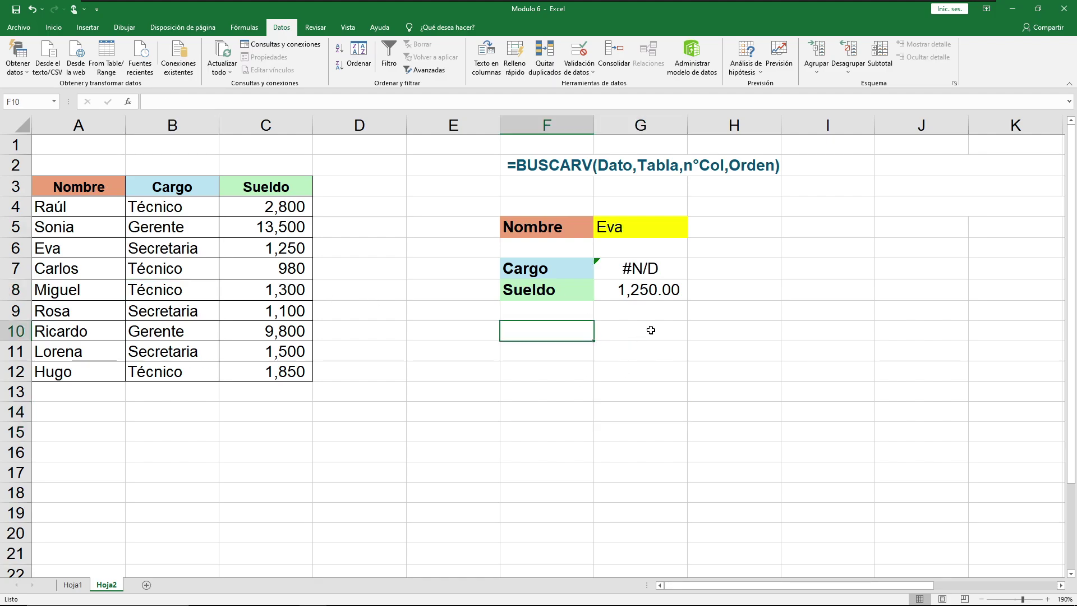
# Point the lookup value of the Cargo BUSCARV formula in G7 back to G5
pyautogui.click(643, 267)
pyautogui.doubleClick(644, 267)
pyautogui.doubleClick(605, 268)
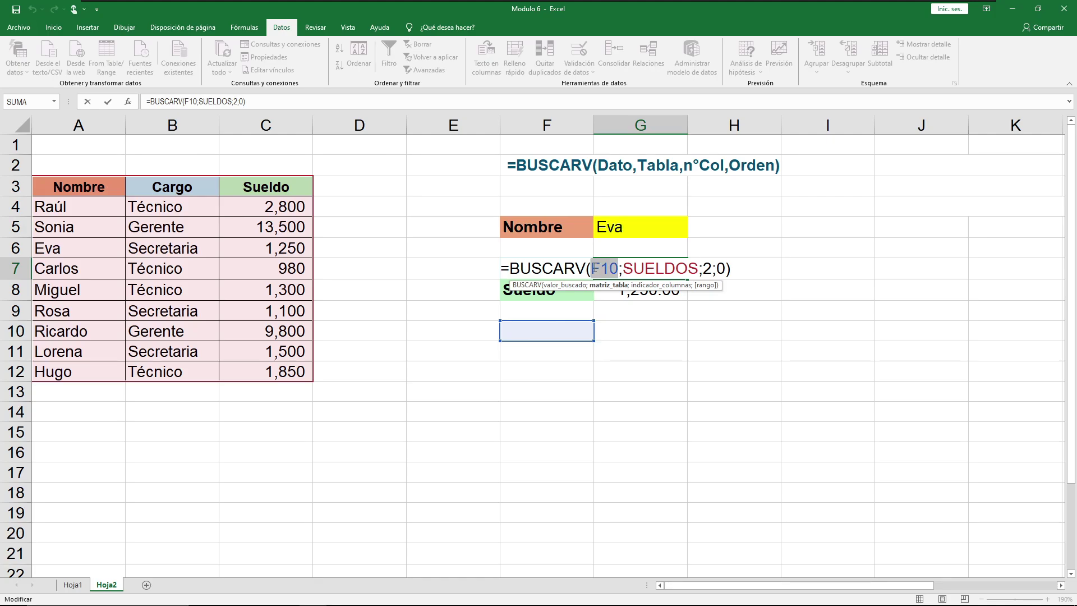
pyautogui.click(626, 233)
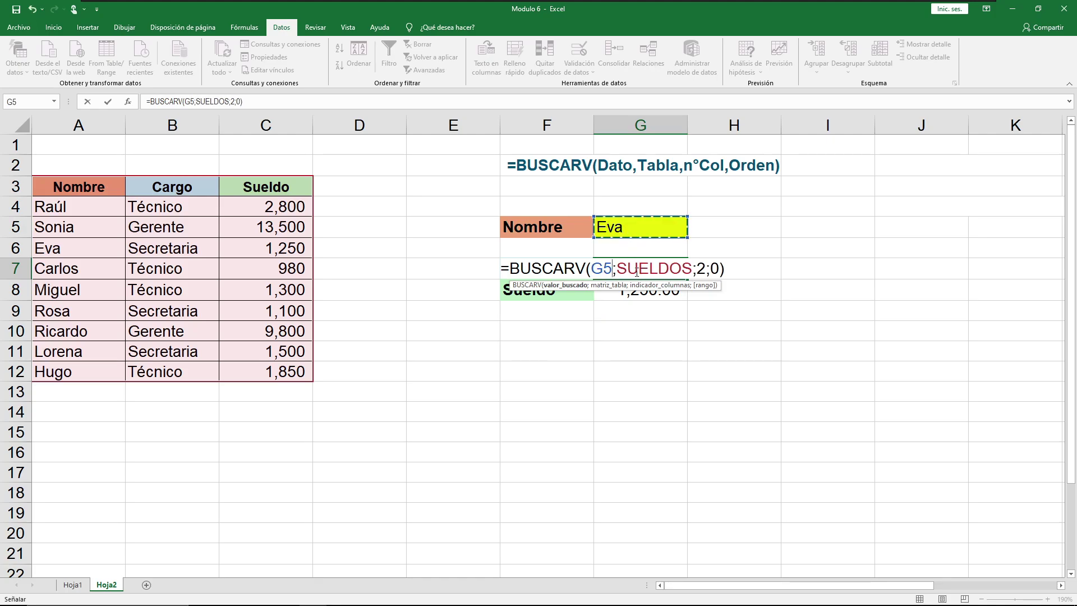
pyautogui.press('Return')
pyautogui.click(663, 269)
pyautogui.click(668, 283)
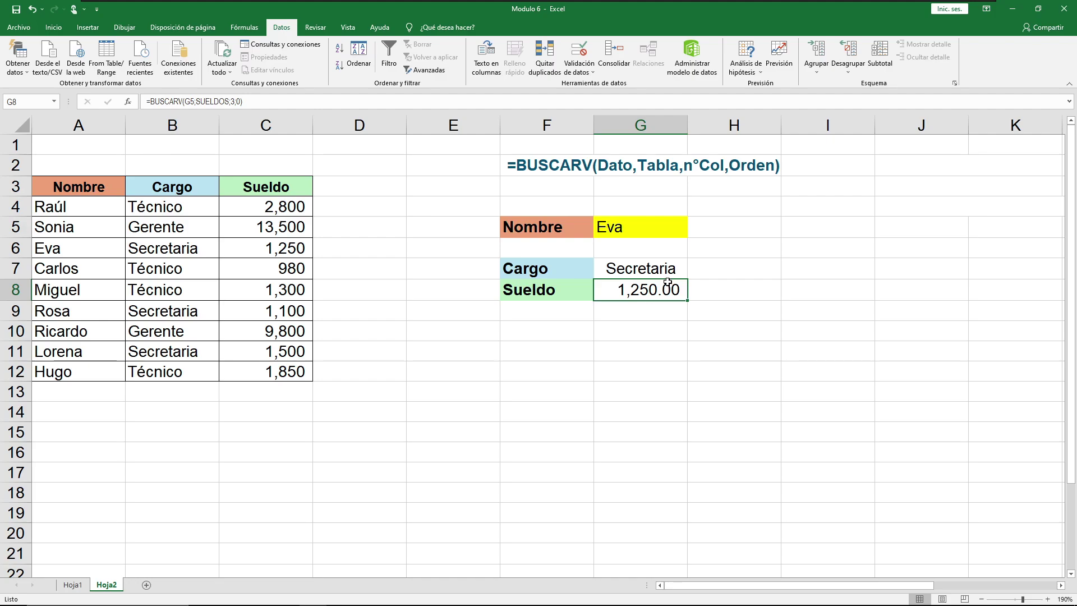
pyautogui.click(648, 277)
pyautogui.click(646, 286)
# Examine the vertical layout of the Nombre, Cargo and Sueldo columns in the employee table
pyautogui.moveTo(84, 187); pyautogui.dragTo(96, 373)
pyautogui.moveTo(174, 187); pyautogui.dragTo(224, 387)
pyautogui.moveTo(269, 186); pyautogui.dragTo(264, 392)
pyautogui.click(100, 193)
pyautogui.moveTo(100, 194); pyautogui.dragTo(117, 353)
pyautogui.moveTo(178, 187); pyautogui.dragTo(182, 370)
pyautogui.moveTo(308, 188); pyautogui.dragTo(287, 393)
pyautogui.click(359, 311)
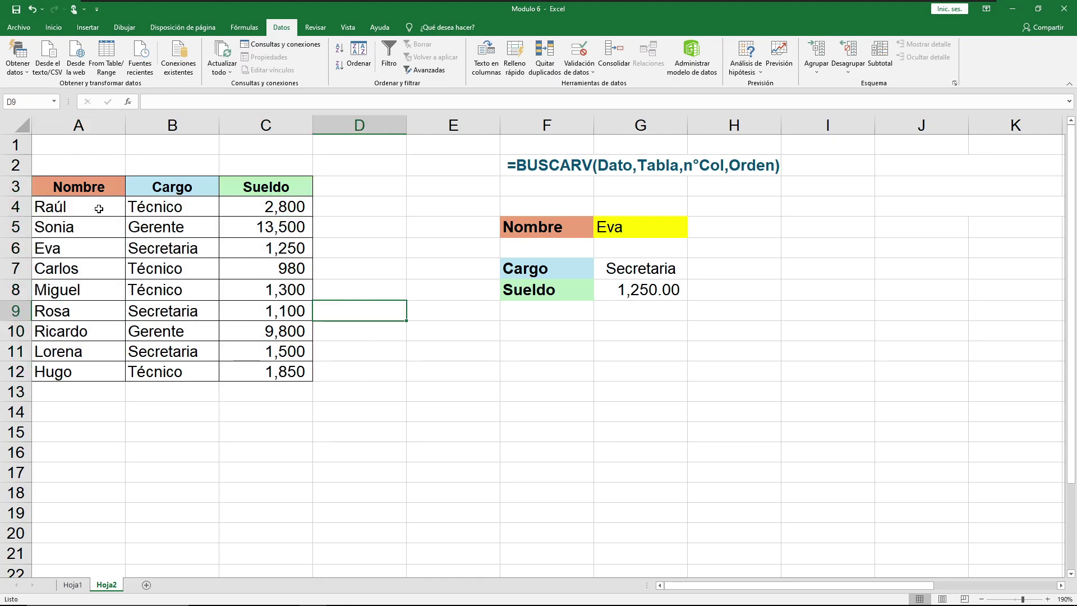
# Find the horizontally arranged employee table in rows 23 to 25 of Hoja2
pyautogui.click(390, 220)
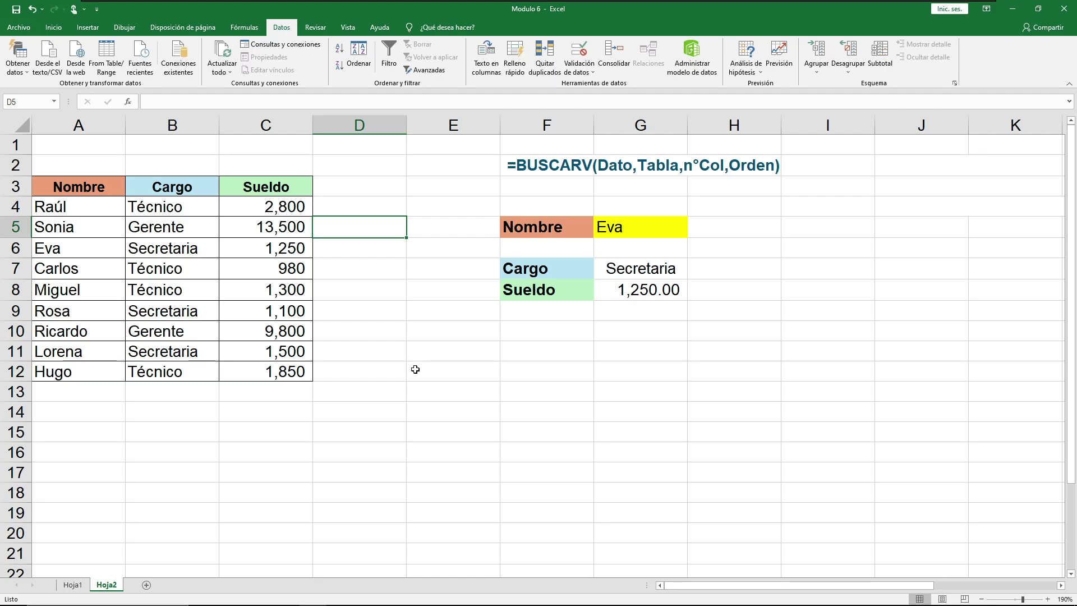
pyautogui.scroll(-2, 411, 361)
pyautogui.scroll(-4, 412, 362)
pyautogui.click(344, 387)
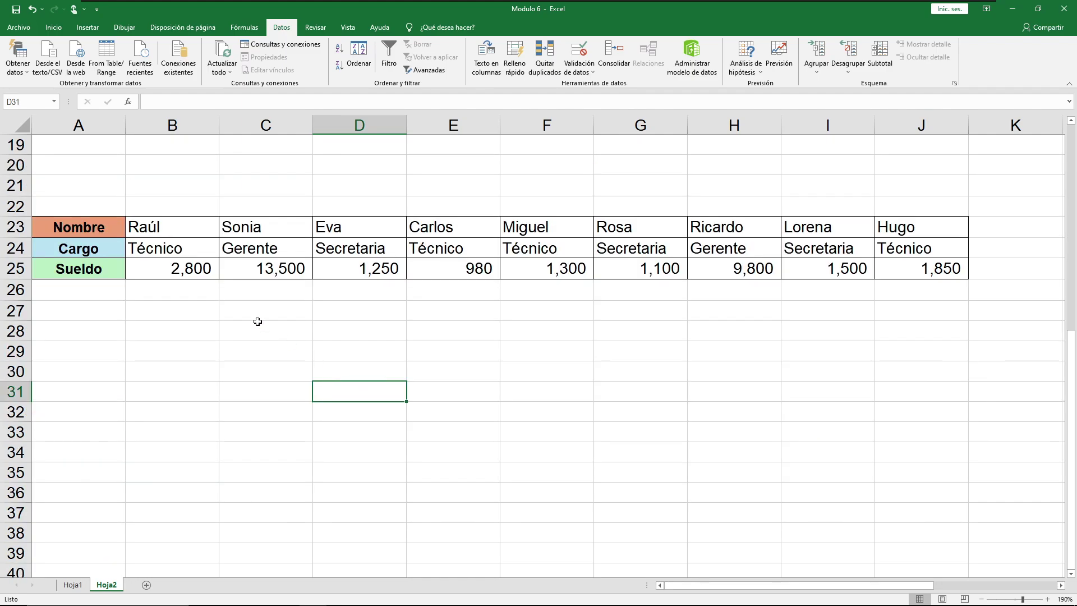
# Examine the Nombre, Cargo and Sueldo rows of the horizontal employee table in A23:J25
pyautogui.scroll(2, 227, 305)
pyautogui.scroll(-1, 209, 315)
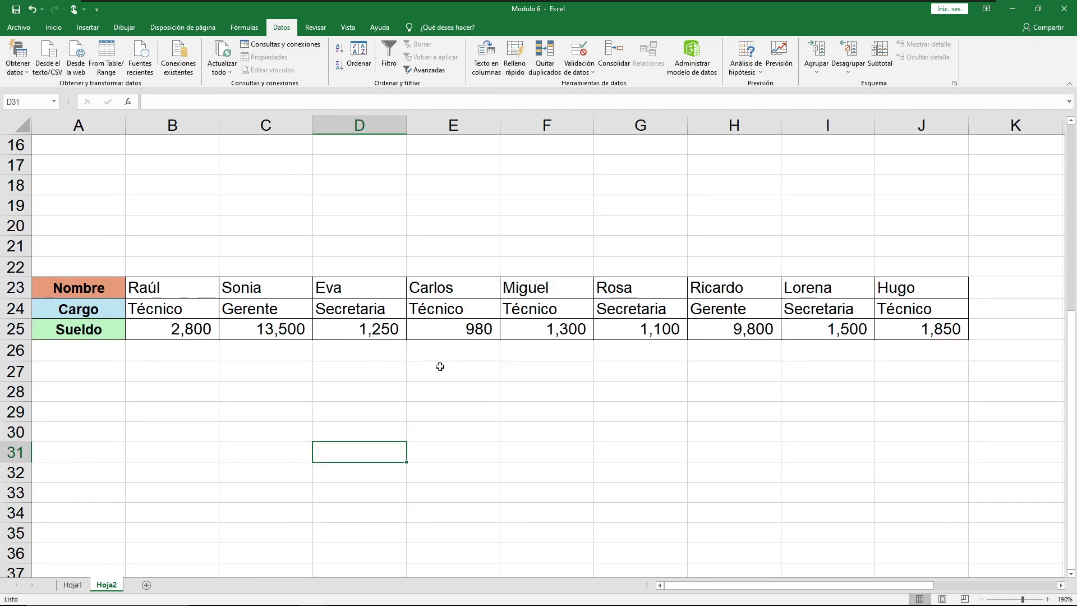
pyautogui.keyDown('ctrl'); pyautogui.scroll(-1, 441, 366); pyautogui.keyUp('ctrl')
pyautogui.scroll(2, 188, 420)
pyautogui.scroll(-1, 197, 413)
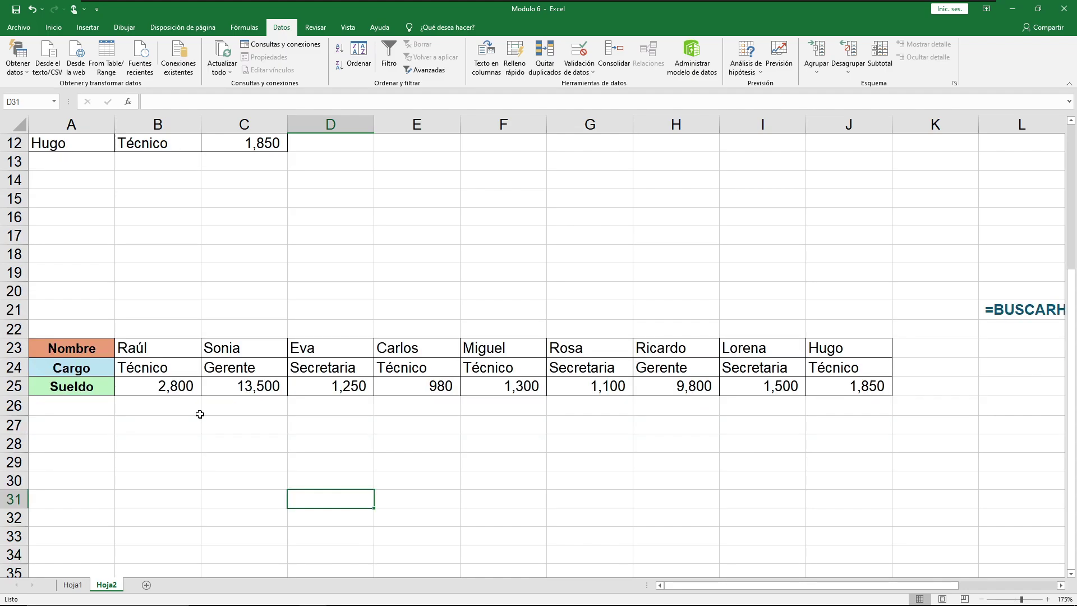
pyautogui.scroll(-1, 200, 405)
pyautogui.moveTo(84, 297); pyautogui.dragTo(125, 348)
pyautogui.click(75, 295)
pyautogui.moveTo(74, 295); pyautogui.dragTo(816, 292)
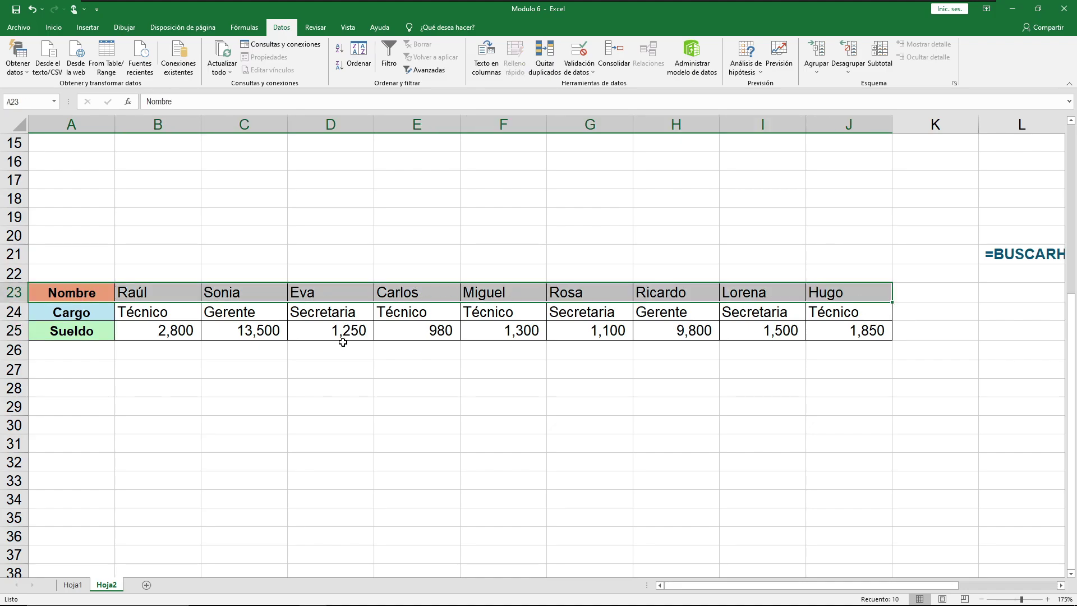
pyautogui.moveTo(106, 317); pyautogui.dragTo(864, 314)
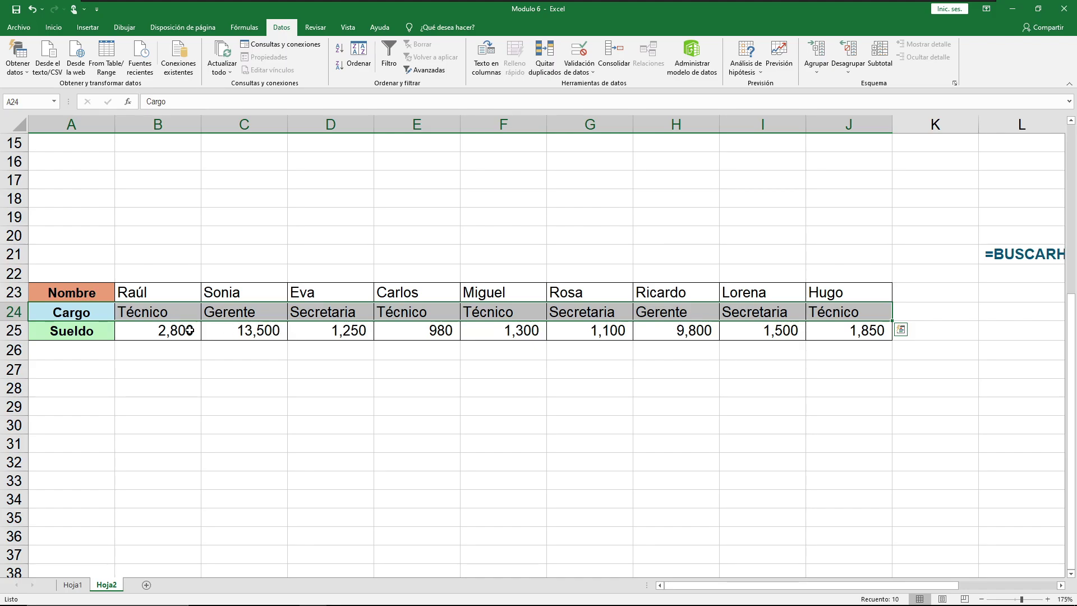
pyautogui.moveTo(65, 331); pyautogui.dragTo(867, 332)
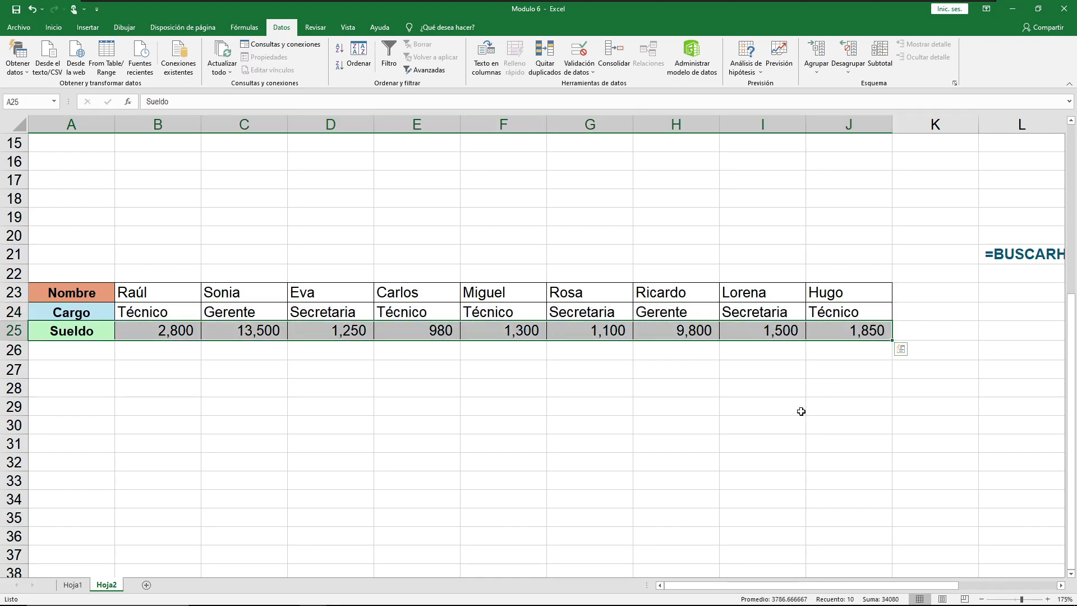
pyautogui.click(783, 409)
# Examine how each employee's record fills one column, and the free space in columns K and L for further employees
pyautogui.click(153, 291)
pyautogui.click(147, 305)
pyautogui.click(144, 326)
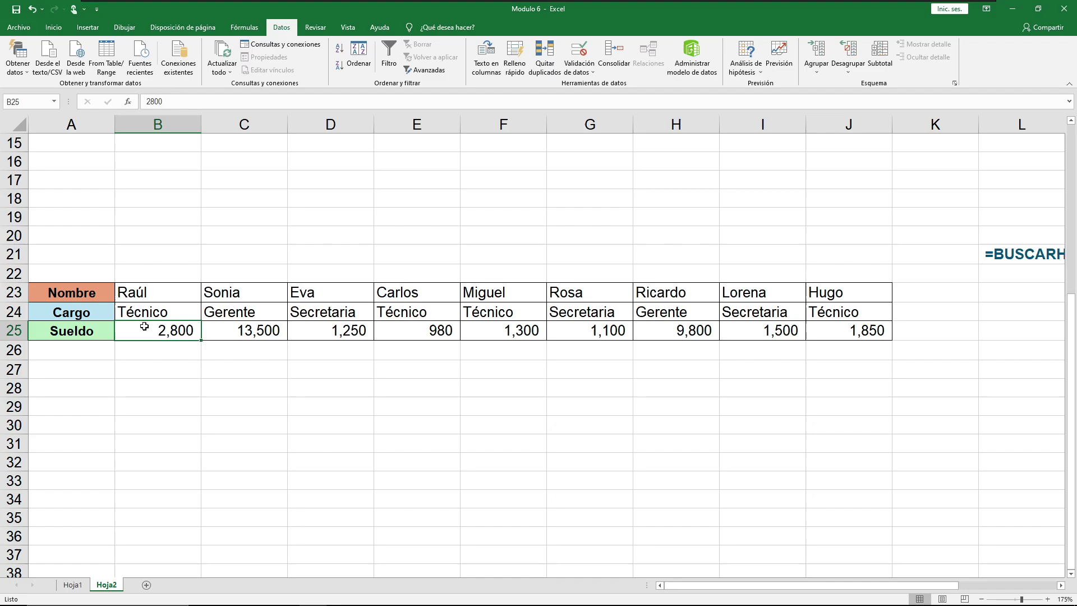
pyautogui.click(219, 294)
pyautogui.click(225, 313)
pyautogui.click(930, 352)
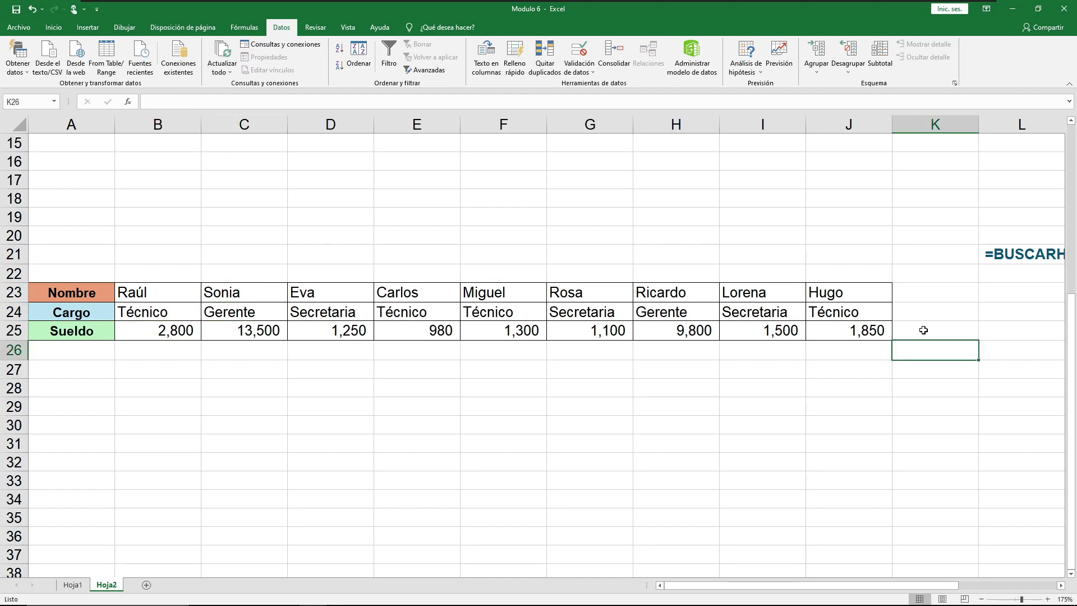
pyautogui.moveTo(919, 292); pyautogui.dragTo(998, 336)
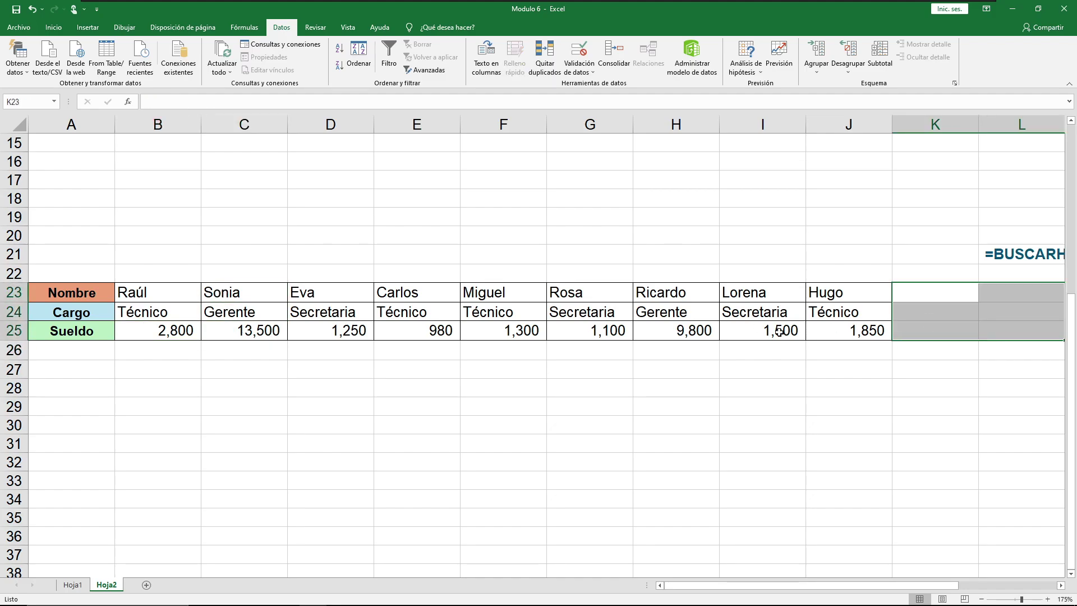
# Inspect the empty rows below the table where additional fields and their data could extend it
pyautogui.click(142, 387)
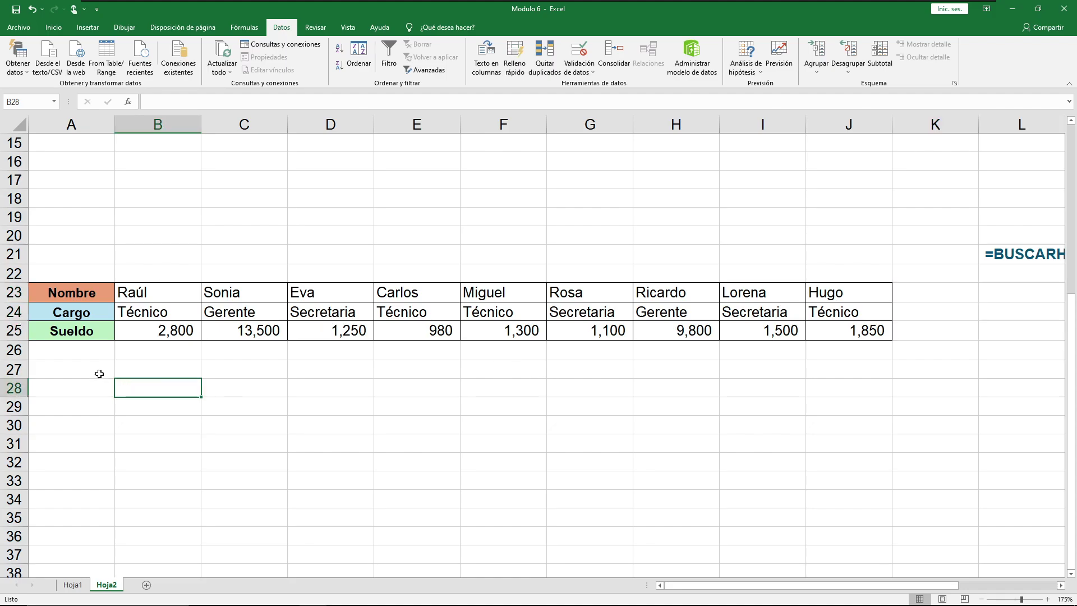
pyautogui.click(81, 359)
pyautogui.moveTo(81, 359); pyautogui.dragTo(84, 533)
pyautogui.click(244, 443)
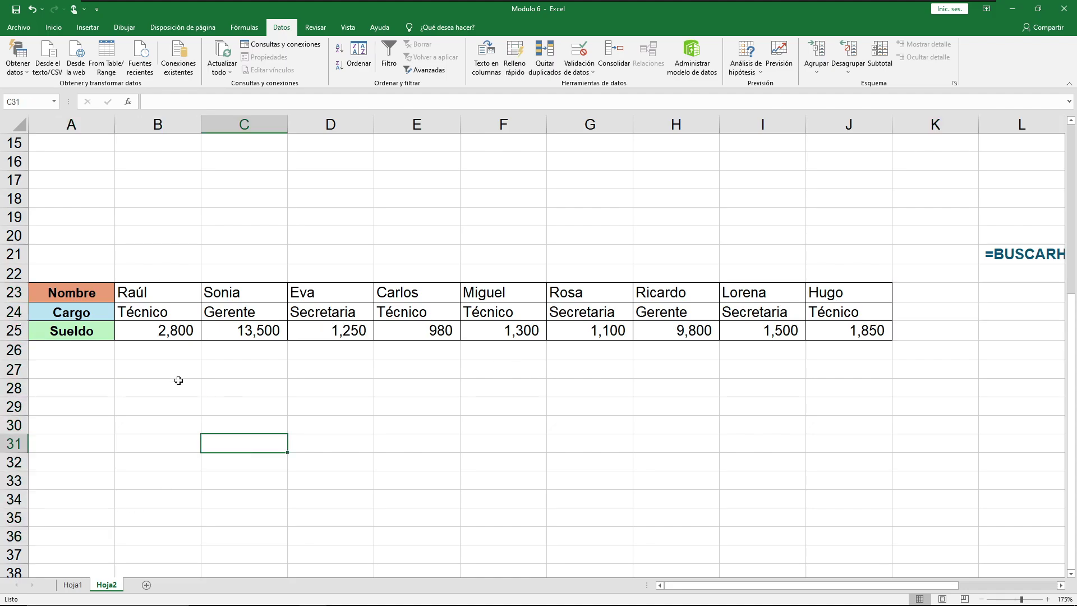
pyautogui.moveTo(160, 352); pyautogui.dragTo(829, 543)
pyautogui.click(983, 456)
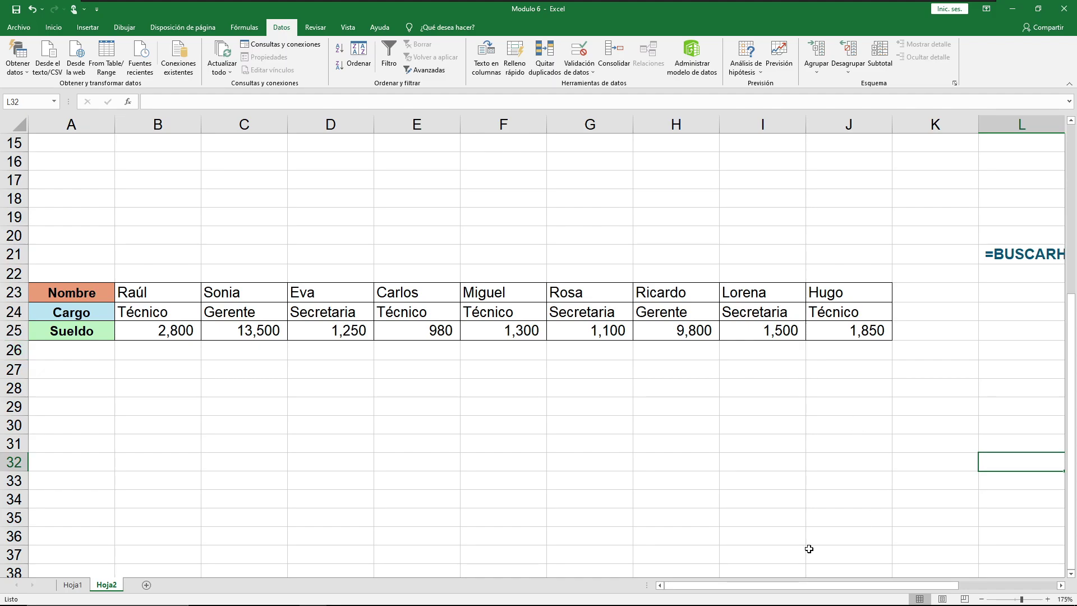
# Find the BUSCARH syntax in row 21 and the lookup block in M23:N26, and dismiss the antivirus notification
pyautogui.moveTo(785, 585); pyautogui.dragTo(885, 585)
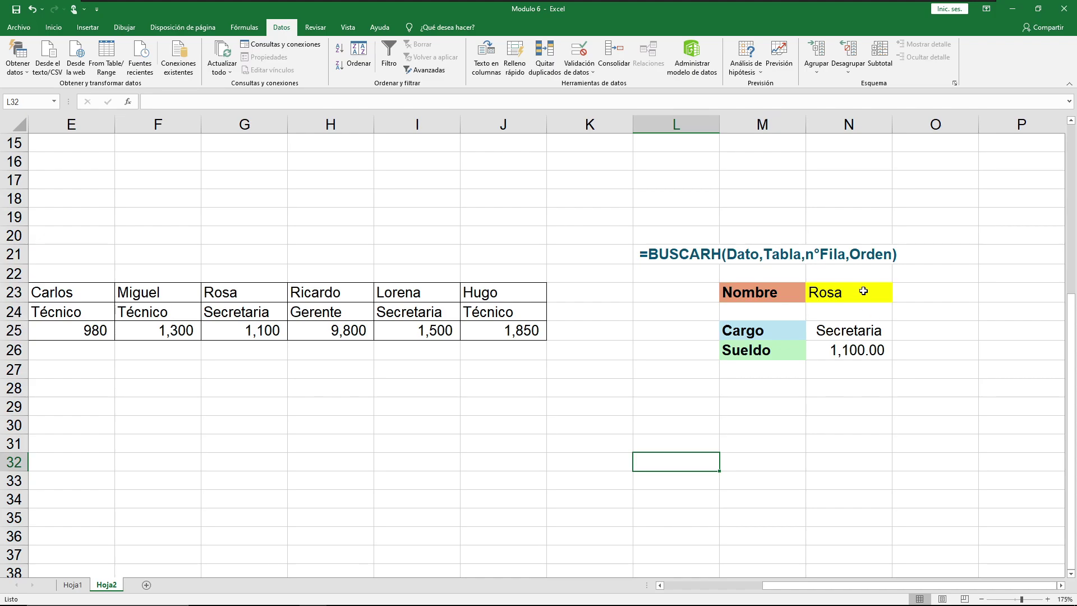
pyautogui.click(671, 259)
pyautogui.click(675, 329)
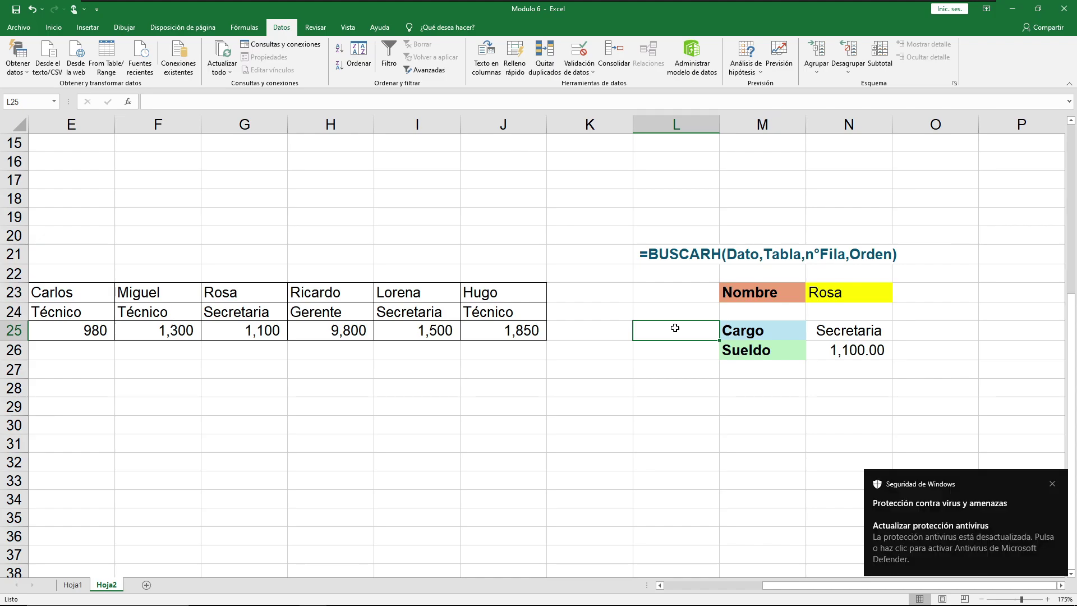
pyautogui.click(1052, 483)
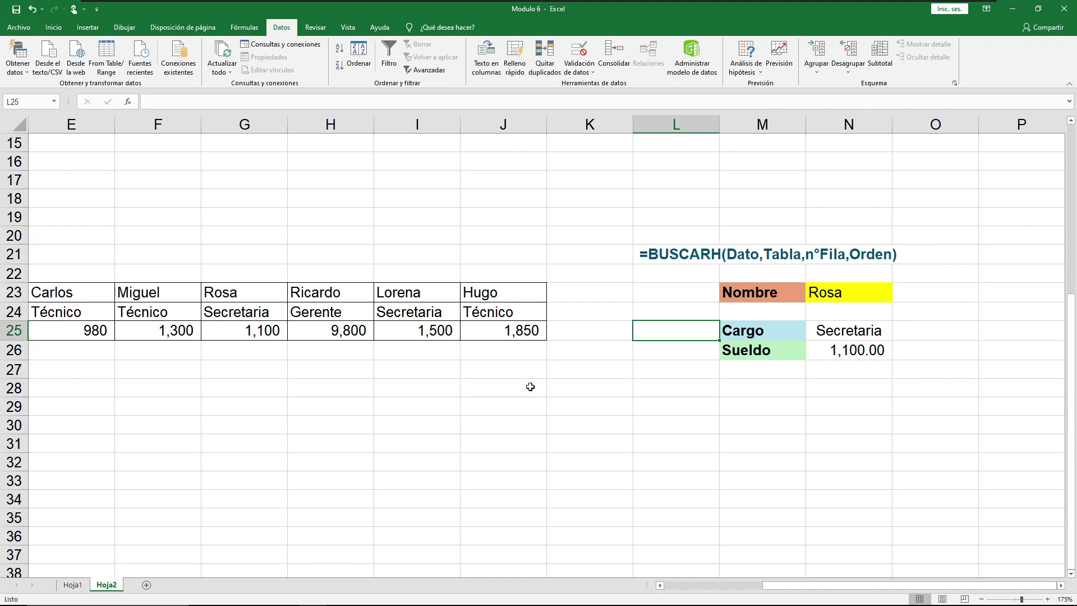
pyautogui.click(875, 255)
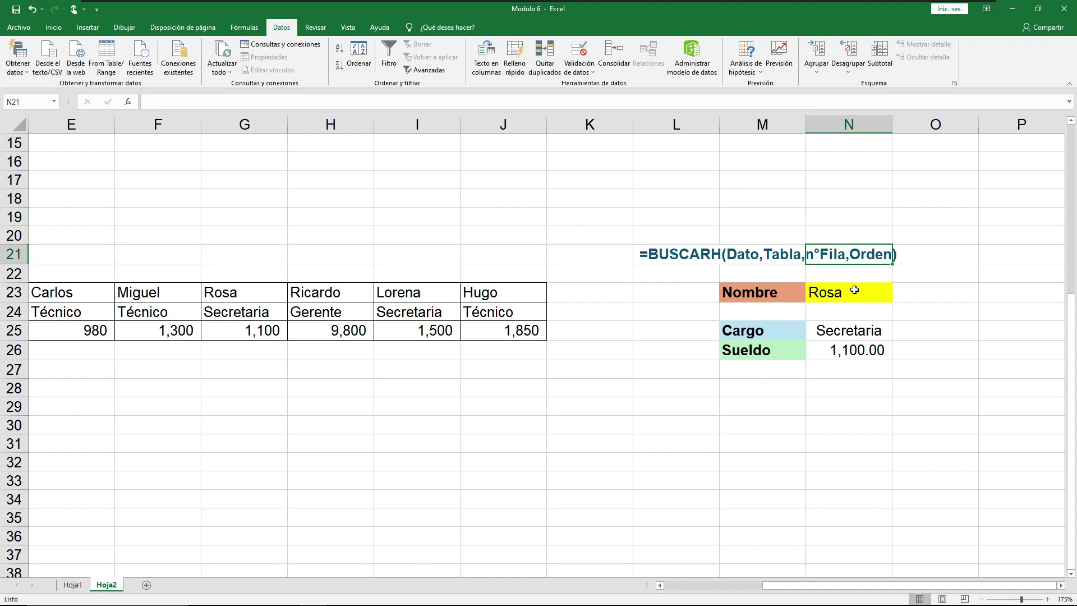
# Review the BUSCARH formula for Cargo in N25, including its final ordering argument, without altering it
pyautogui.doubleClick(857, 329)
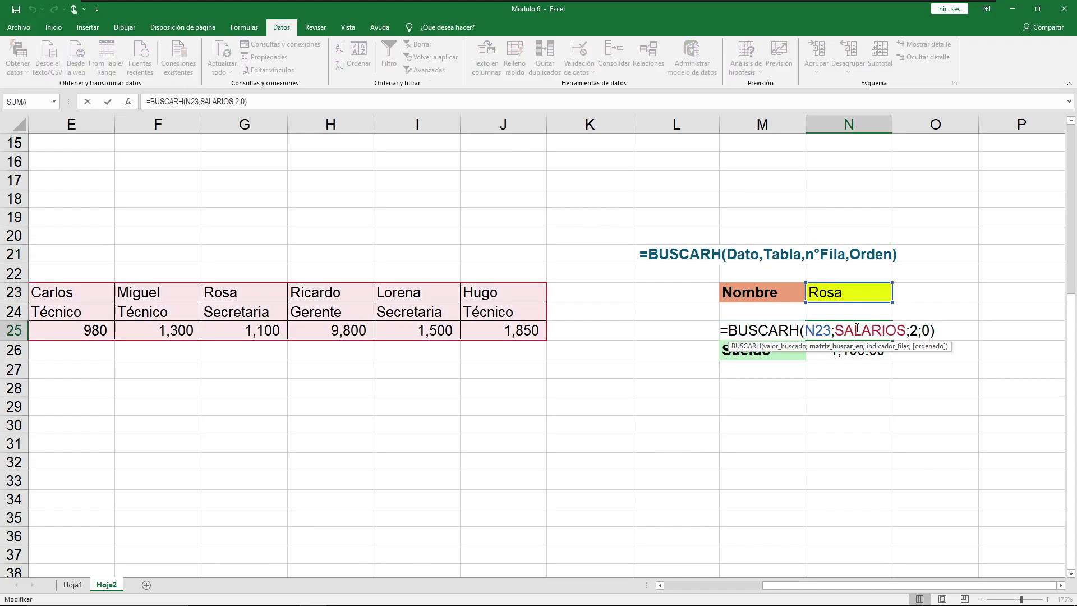
pyautogui.doubleClick(927, 330)
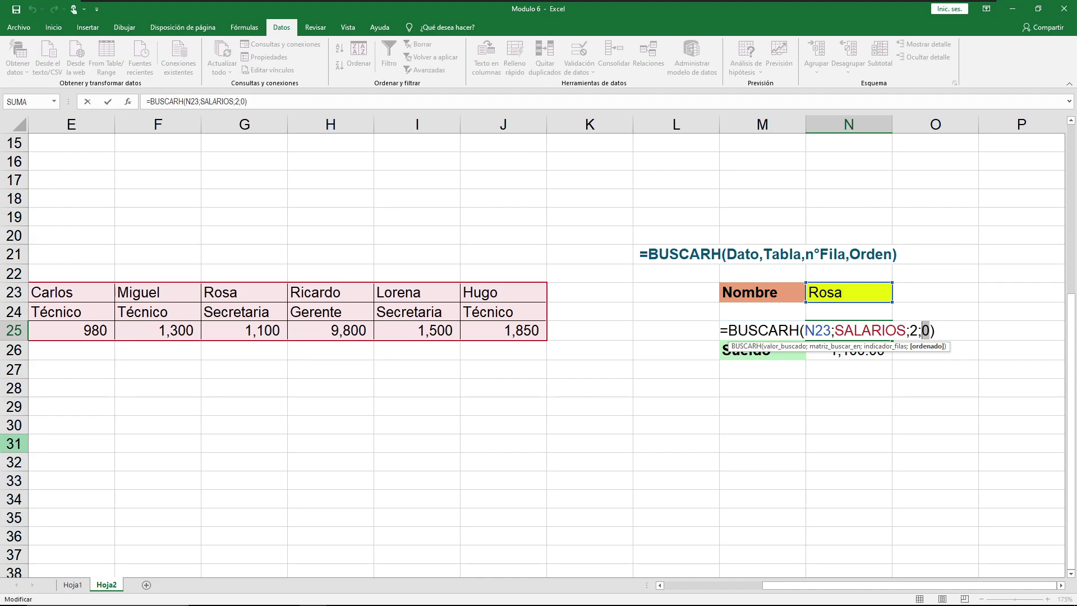
pyautogui.click(938, 330)
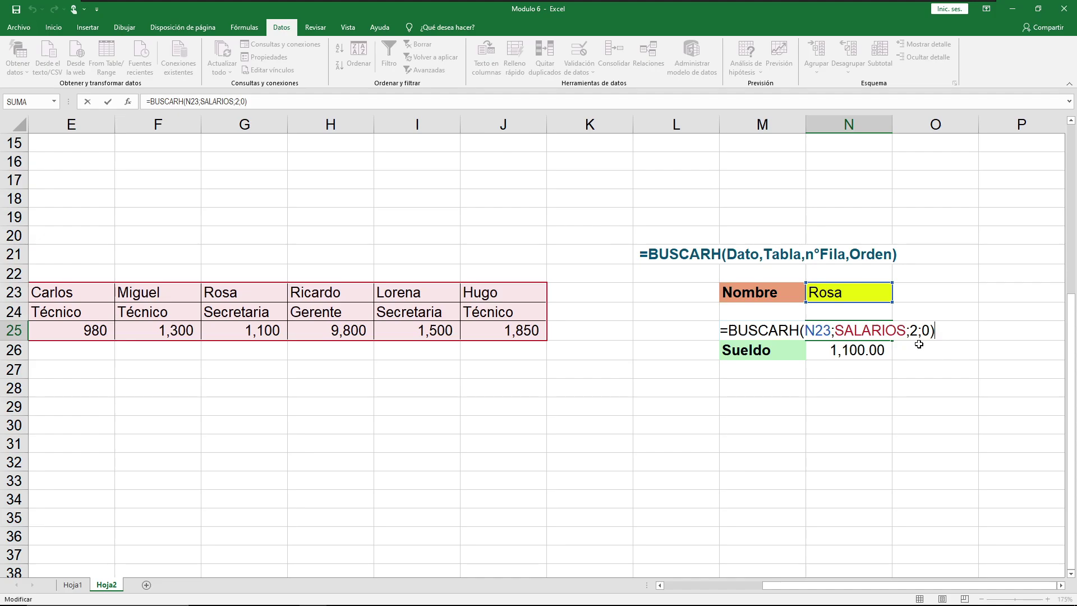
pyautogui.press('Return')
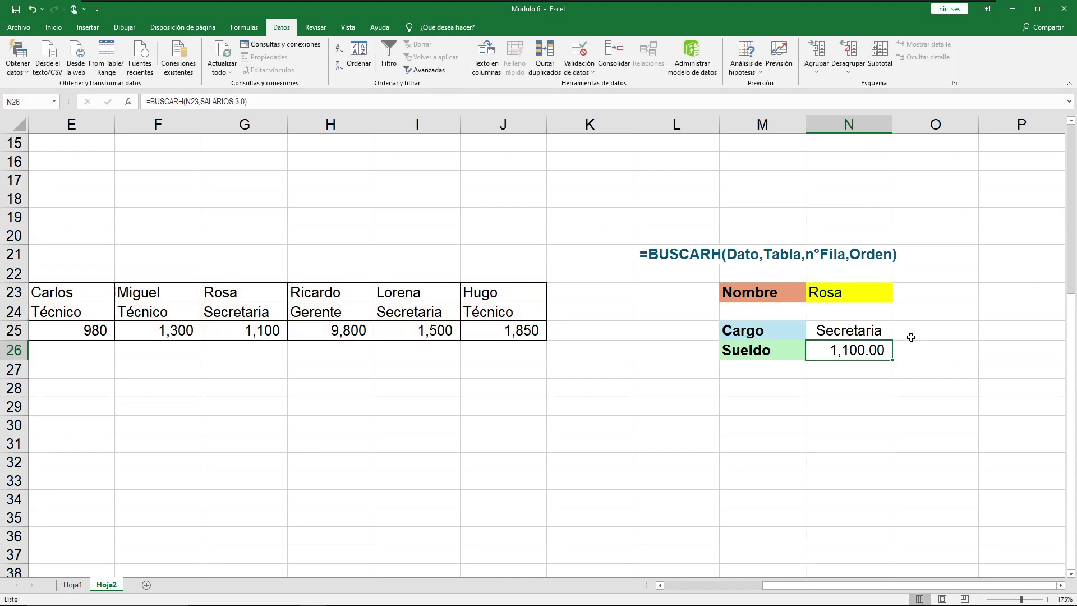
pyautogui.click(853, 326)
pyautogui.doubleClick(853, 325)
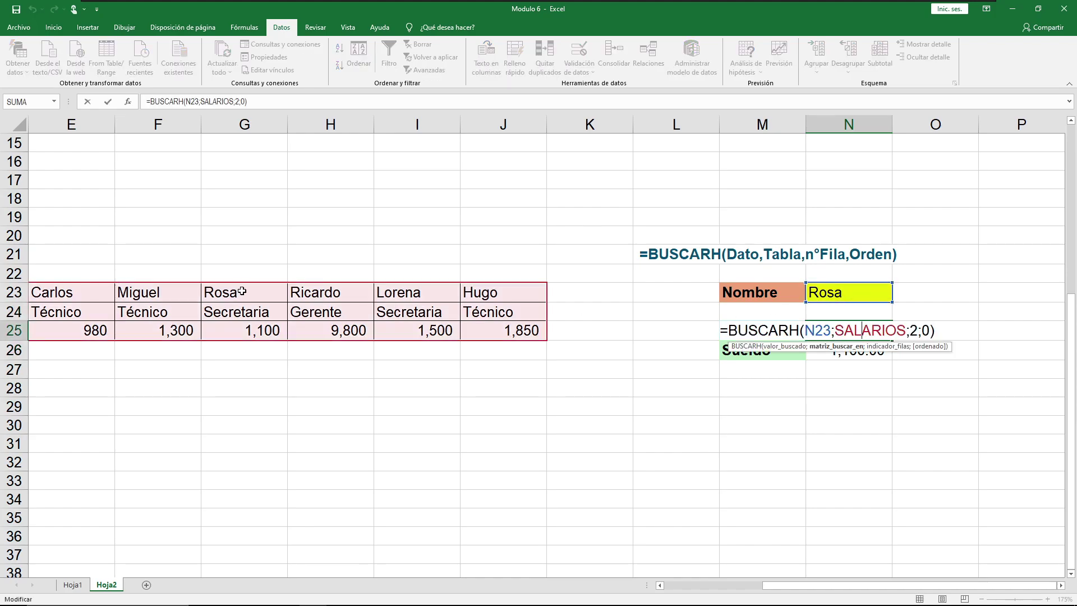
pyautogui.press('Escape')
# Set the Nombre in N23 to the employee listed in D23 using the cell's validation list
pyautogui.click(823, 292)
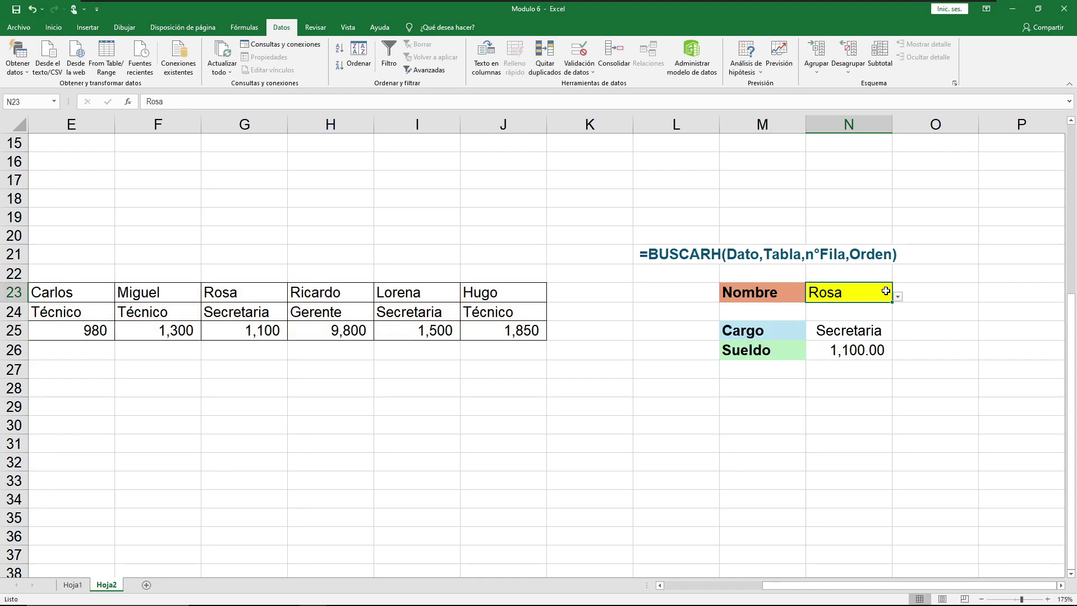
pyautogui.moveTo(796, 587); pyautogui.dragTo(818, 595)
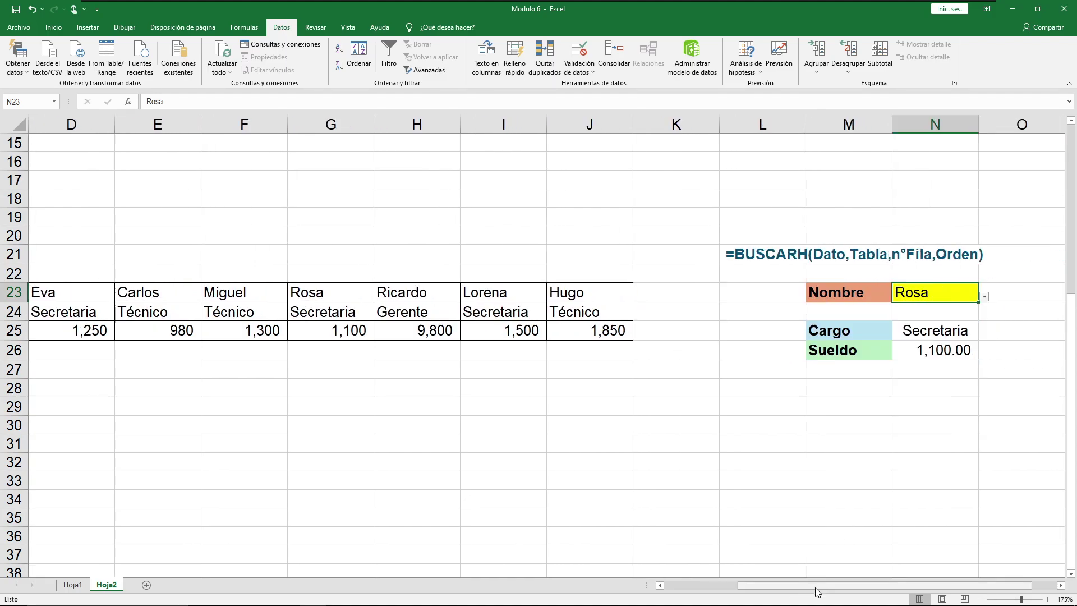
pyautogui.click(984, 296)
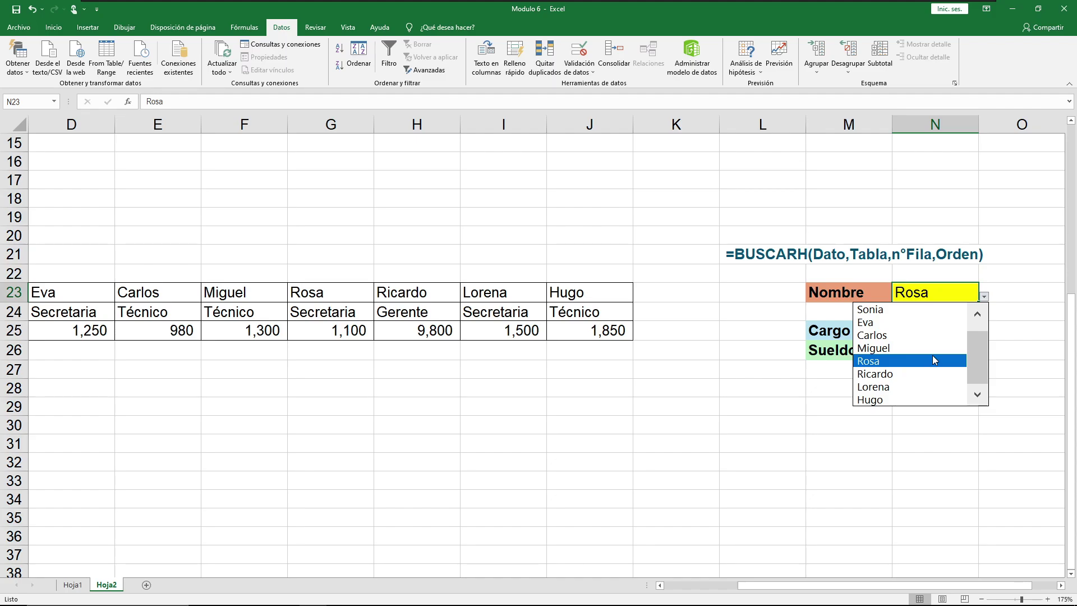
pyautogui.click(900, 322)
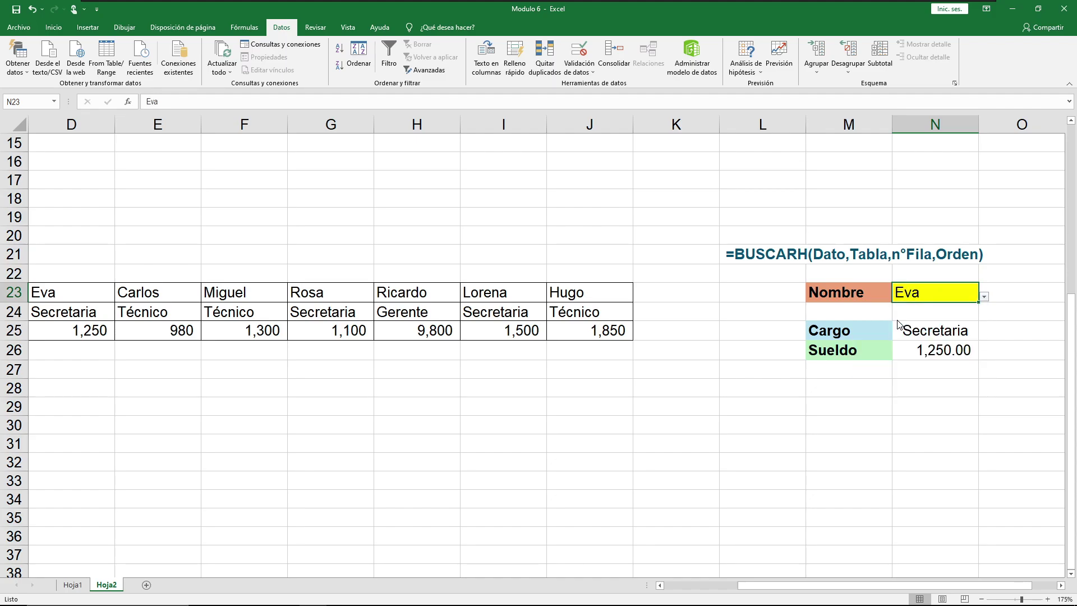
# Inspect the lookup value N23 and the SALARIOS table argument in the Cargo BUSCARH formula in N25
pyautogui.click(969, 336)
pyautogui.press('Down')
pyautogui.doubleClick(954, 333)
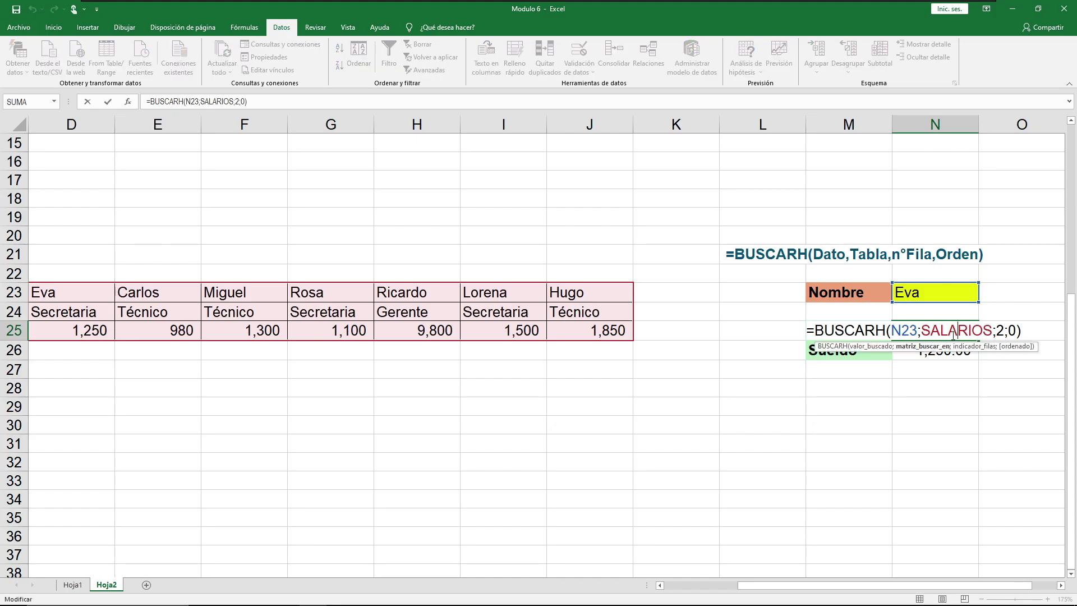
pyautogui.moveTo(918, 333); pyautogui.dragTo(891, 333)
pyautogui.click(905, 333)
pyautogui.doubleClick(913, 331)
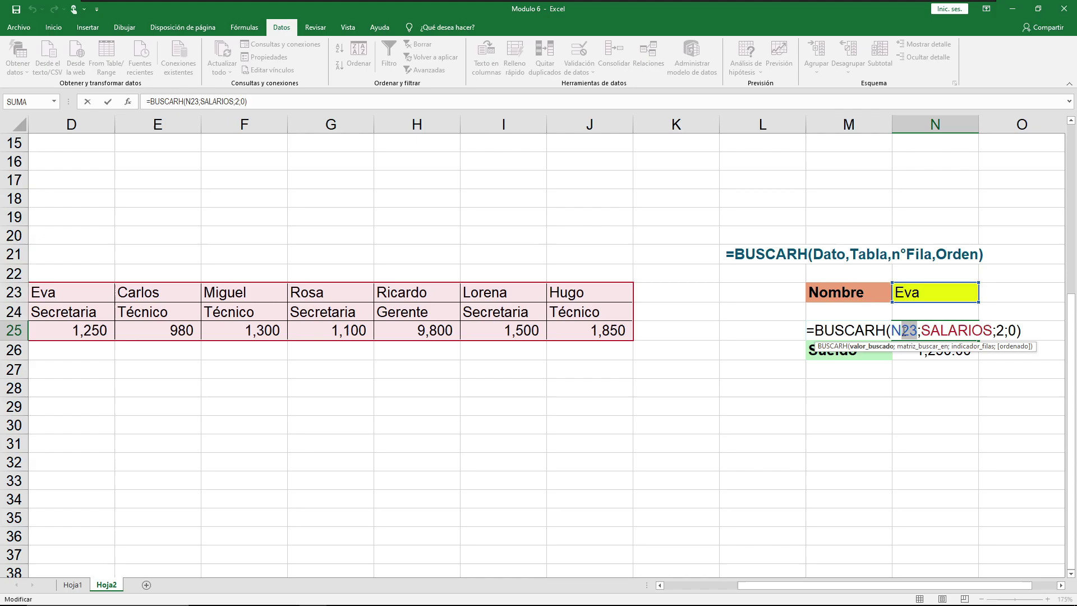
pyautogui.click(940, 333)
pyautogui.moveTo(921, 333); pyautogui.dragTo(991, 333)
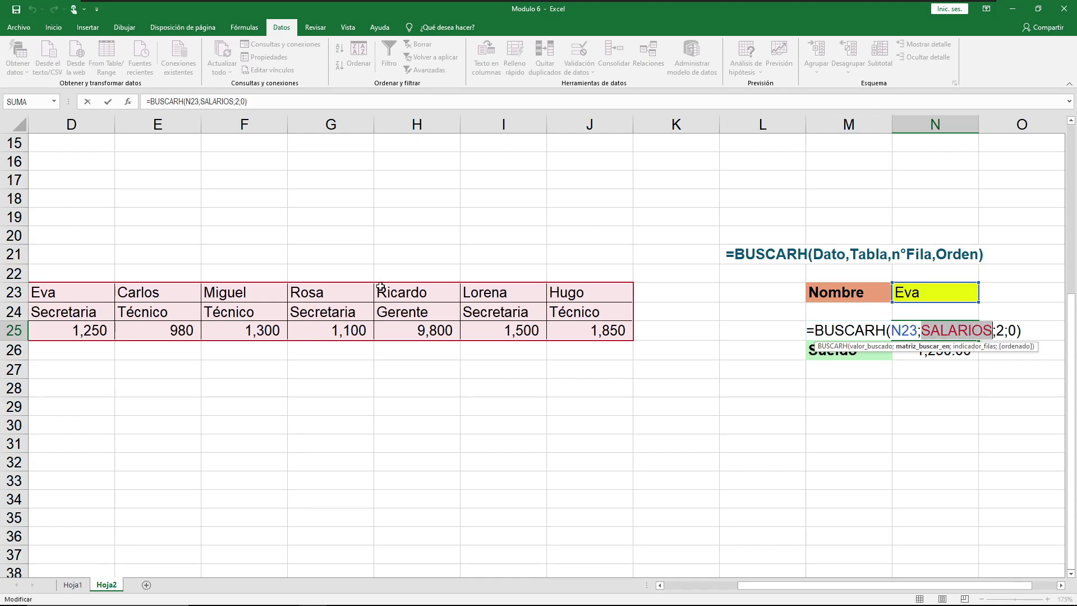
# Check the full extent of the SALARIOS range and the row index argument of the Cargo formula
pyautogui.moveTo(785, 586); pyautogui.dragTo(694, 587)
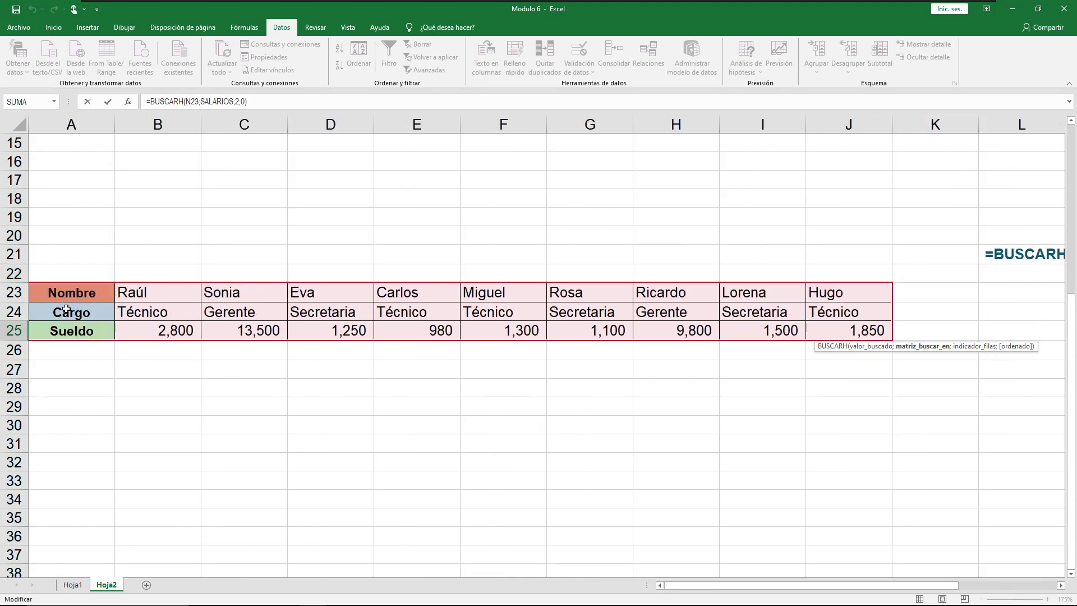
pyautogui.moveTo(768, 586); pyautogui.dragTo(867, 586)
pyautogui.click(909, 330)
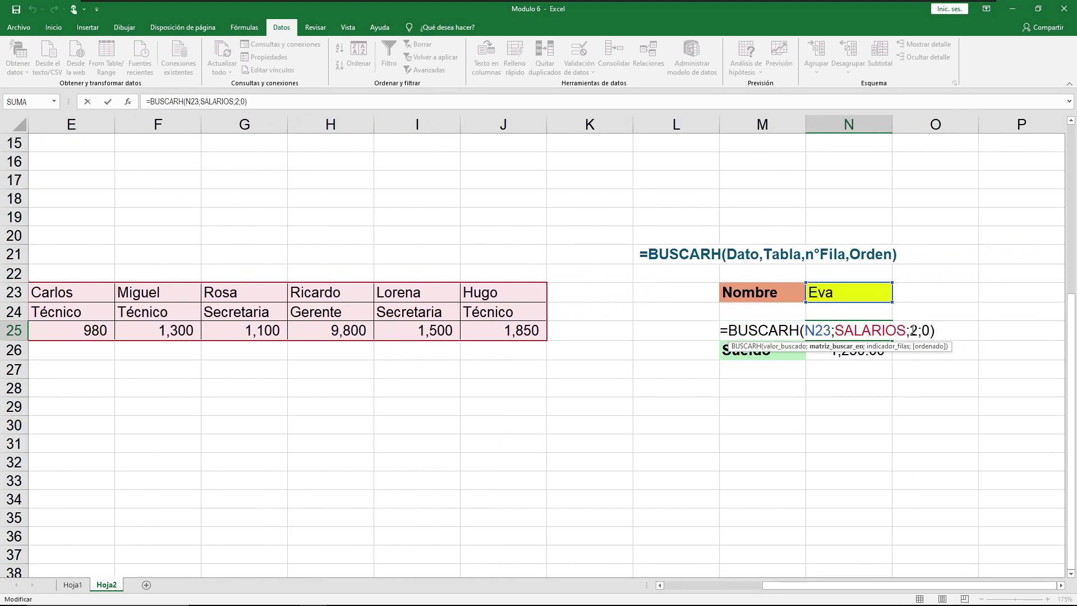
pyautogui.doubleClick(913, 331)
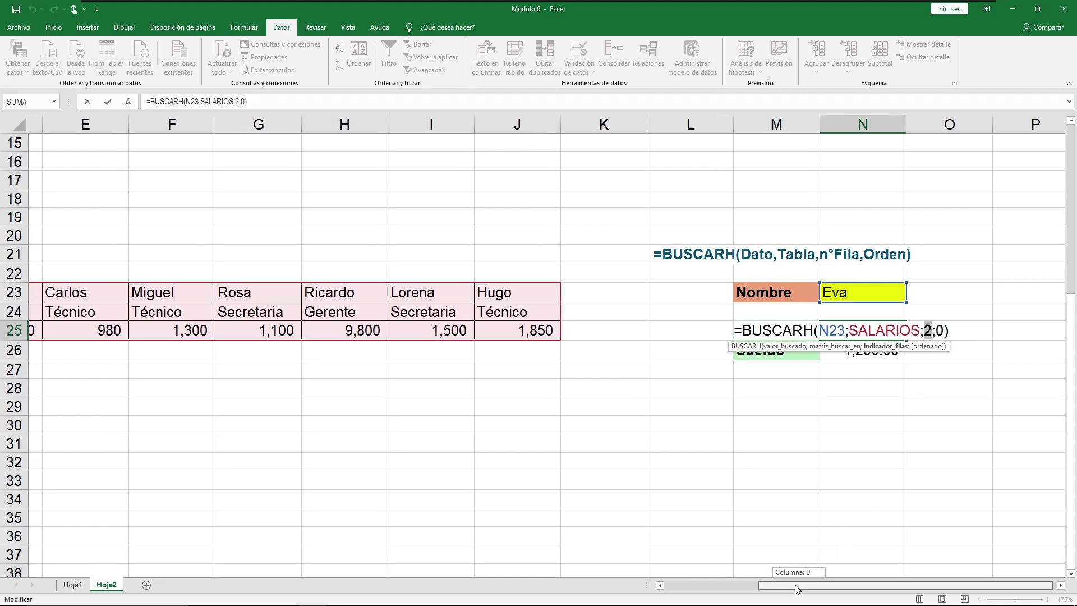
pyautogui.press('Escape')
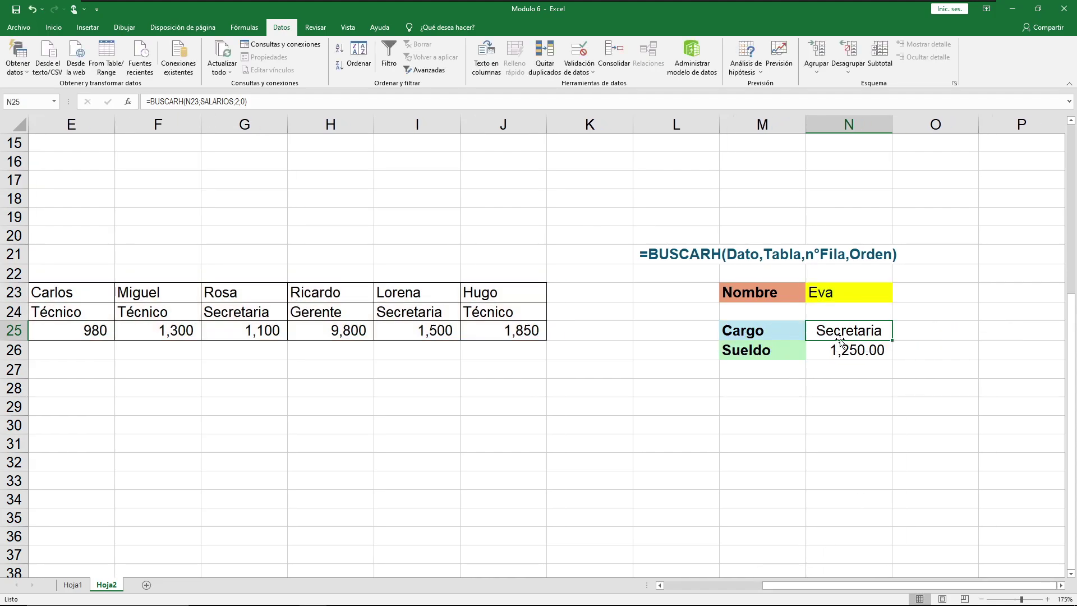
# Match row index 2 of the formula in N25 to the Cargo row of the table, leaving the formula unchanged
pyautogui.doubleClick(919, 330)
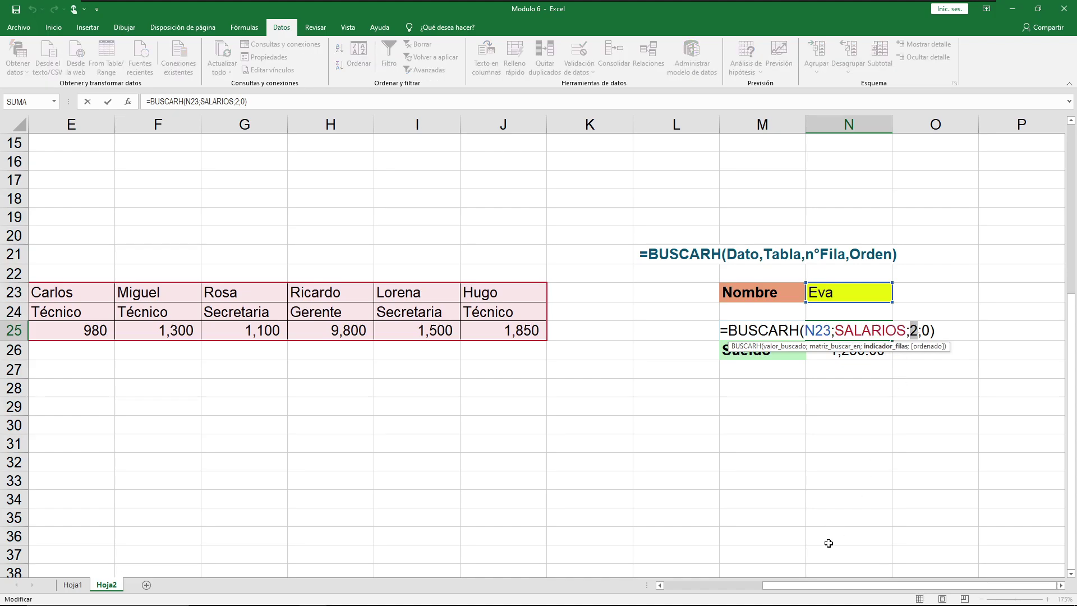
pyautogui.moveTo(806, 585); pyautogui.dragTo(649, 601)
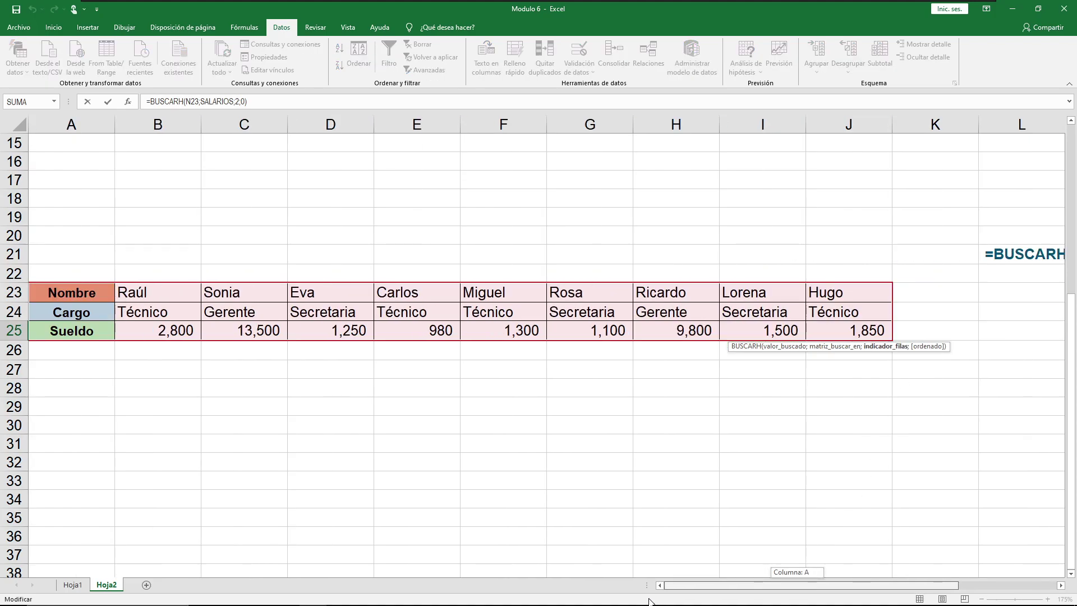
pyautogui.click(70, 312)
pyautogui.click(71, 297)
pyautogui.click(71, 312)
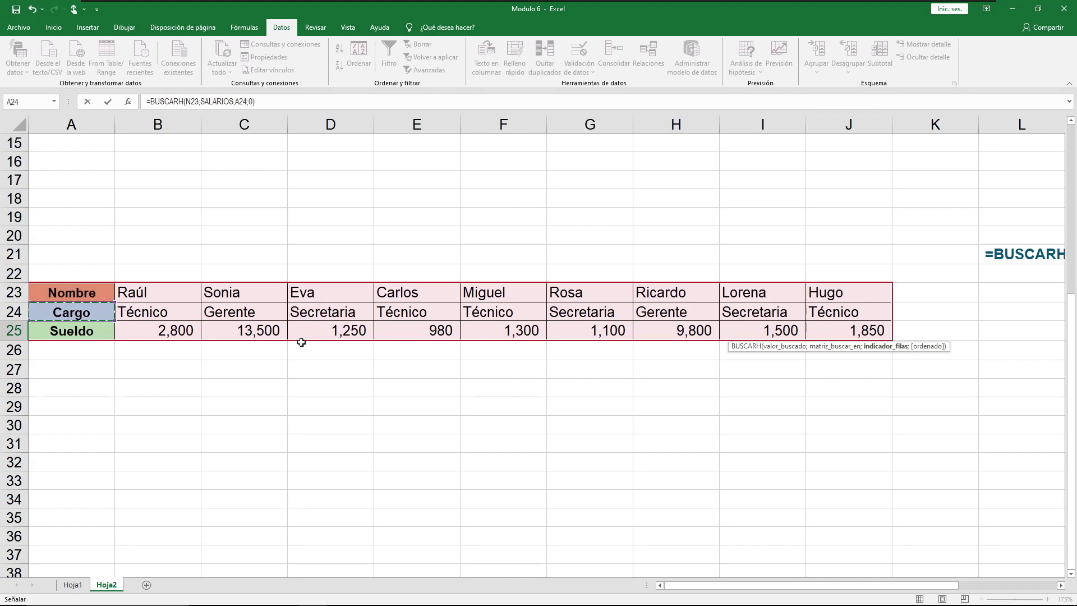
pyautogui.press('Escape')
# Inspect the Sueldo BUSCARH formula in N26 and match its row index 3 to the Sueldo row of the horizontal table
pyautogui.click(1023, 350)
pyautogui.doubleClick(1027, 350)
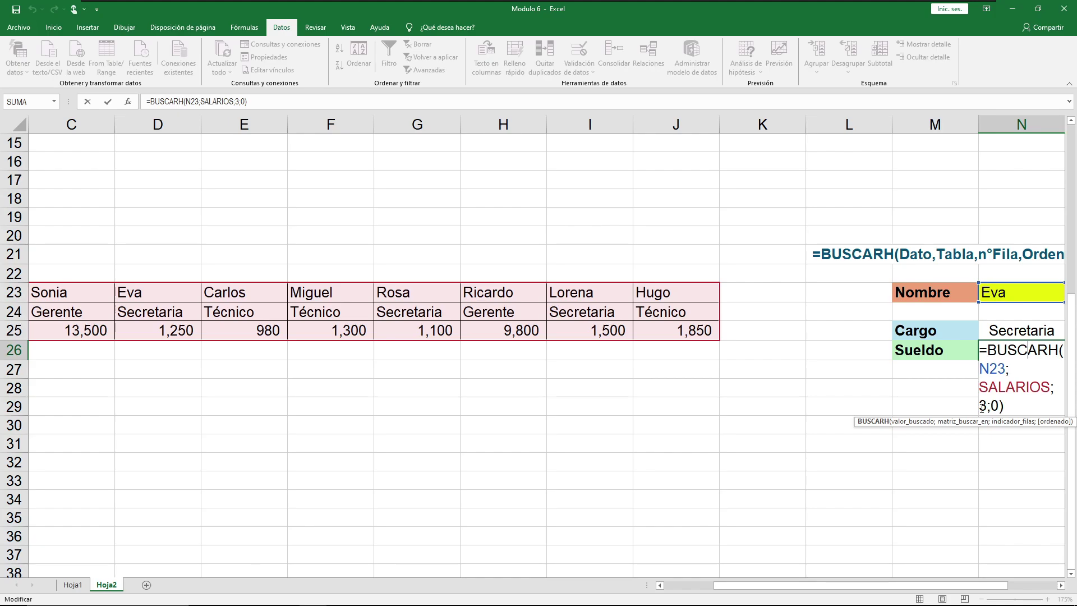
pyautogui.press('Return')
pyautogui.click(183, 373)
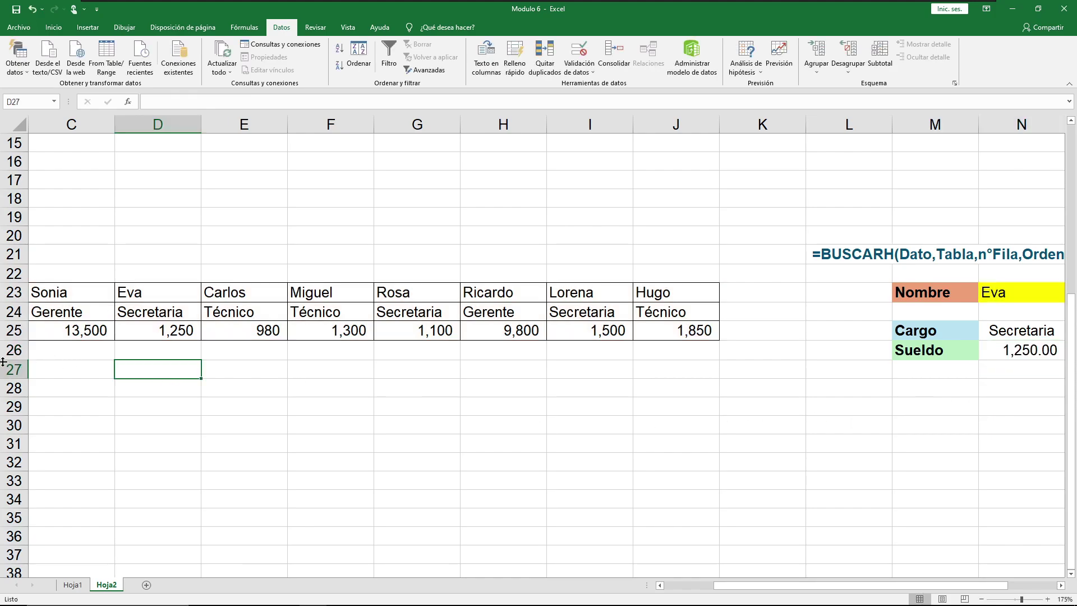
pyautogui.moveTo(747, 585); pyautogui.dragTo(697, 585)
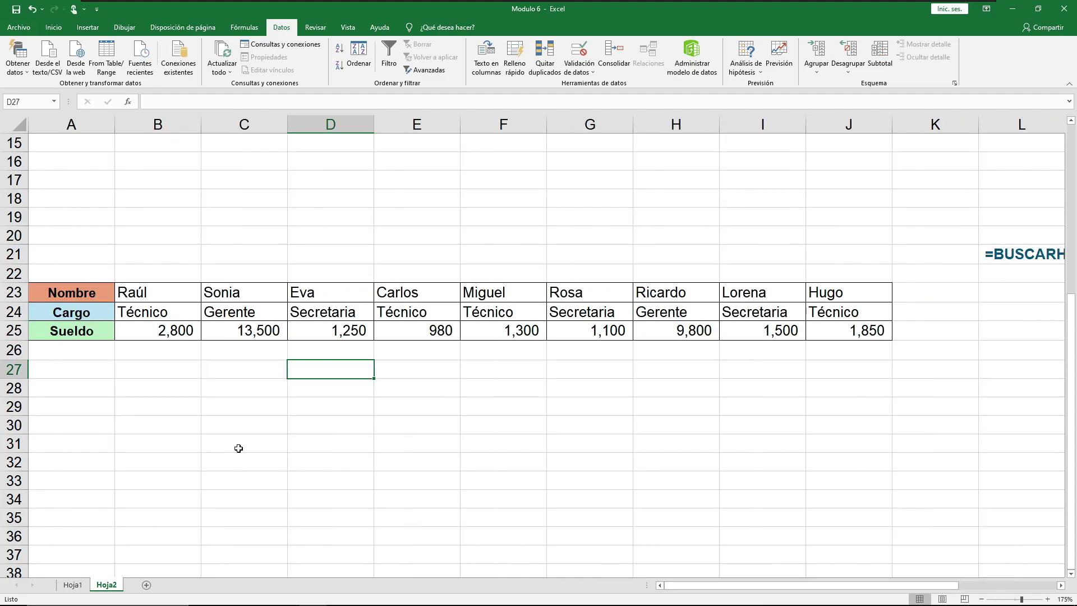
pyautogui.click(82, 362)
pyautogui.click(79, 356)
pyautogui.click(87, 388)
# Review the lookup name in N23 and the SALARIOS argument of the Cargo formula in N25, leaving both unchanged
pyautogui.moveTo(820, 586); pyautogui.dragTo(962, 587)
pyautogui.doubleClick(844, 297)
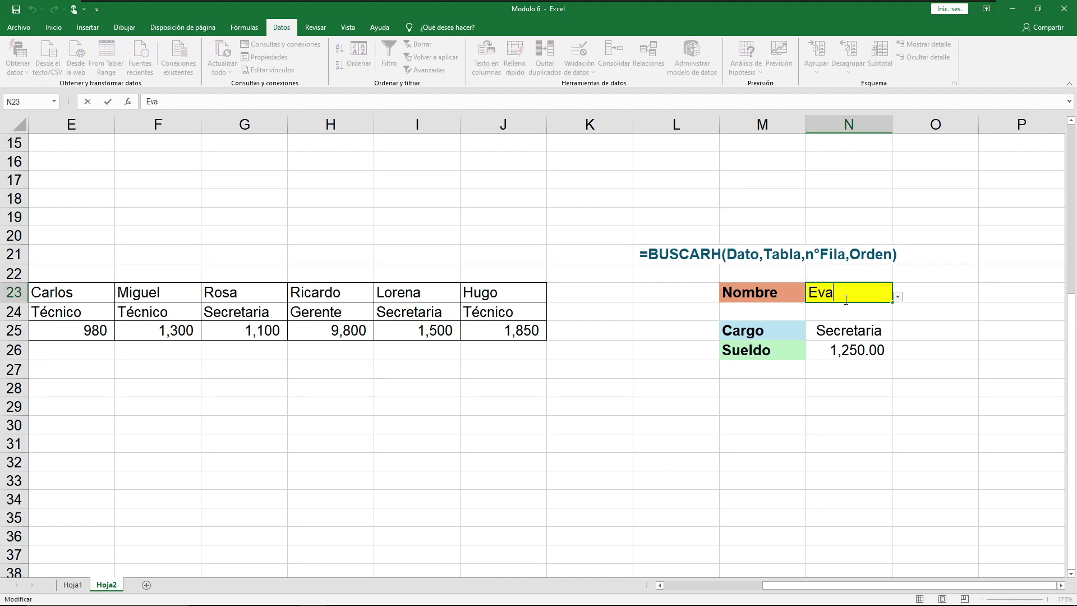
pyautogui.doubleClick(858, 331)
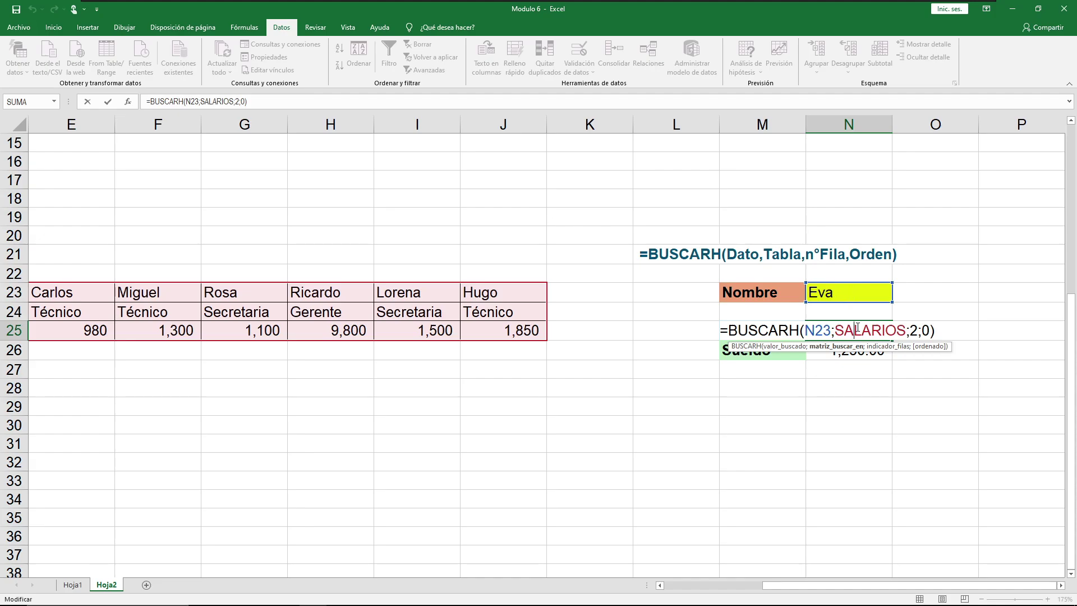
pyautogui.click(838, 294)
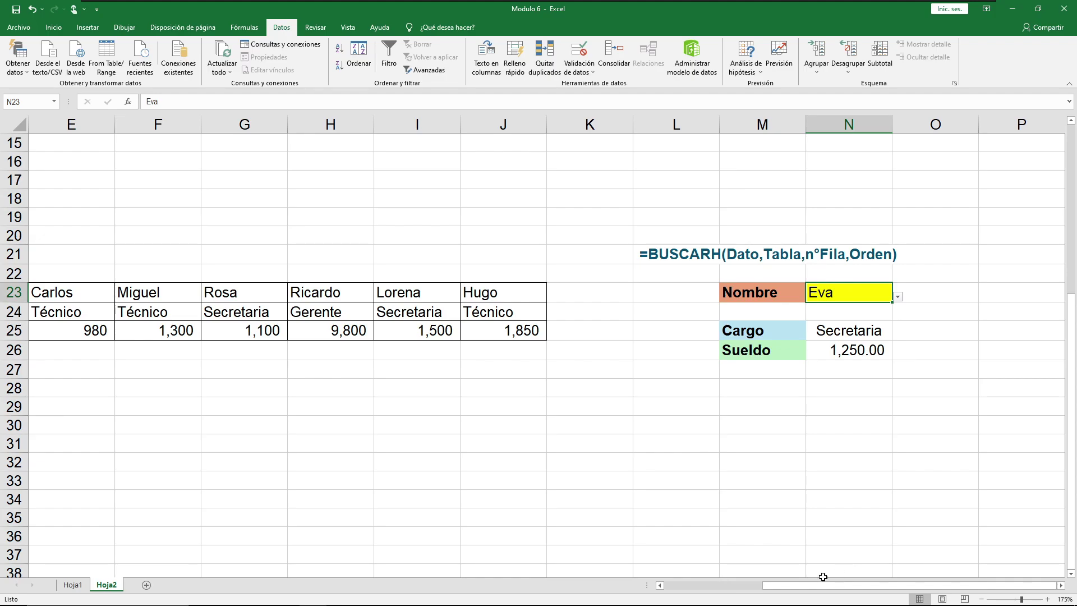
# Examine the Cargo row of the horizontal table cell by cell from A24 to F24
pyautogui.moveTo(816, 589); pyautogui.dragTo(718, 587)
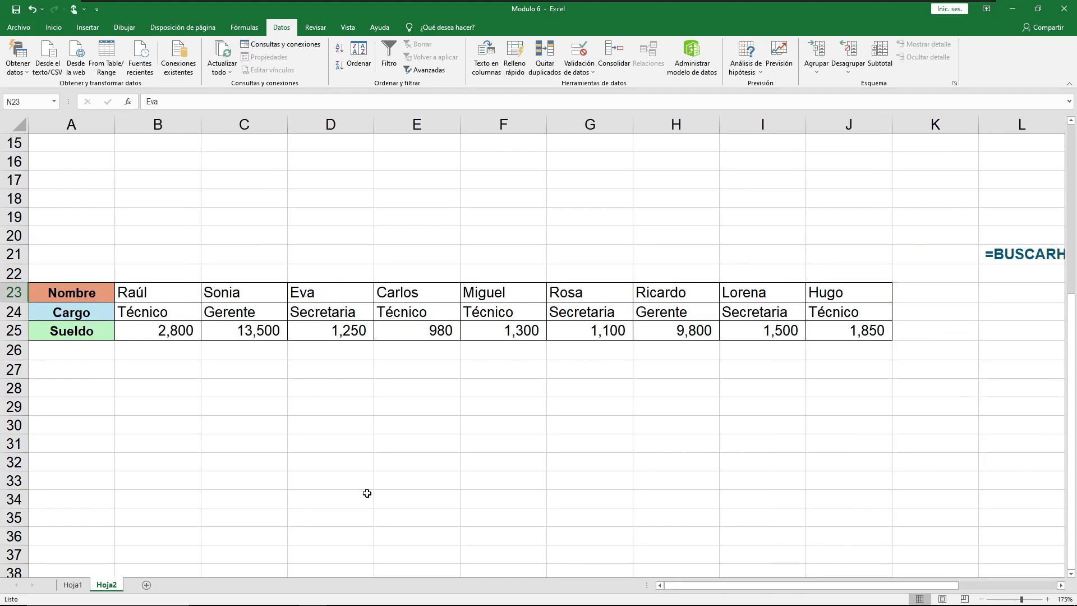
pyautogui.click(96, 311)
pyautogui.click(158, 314)
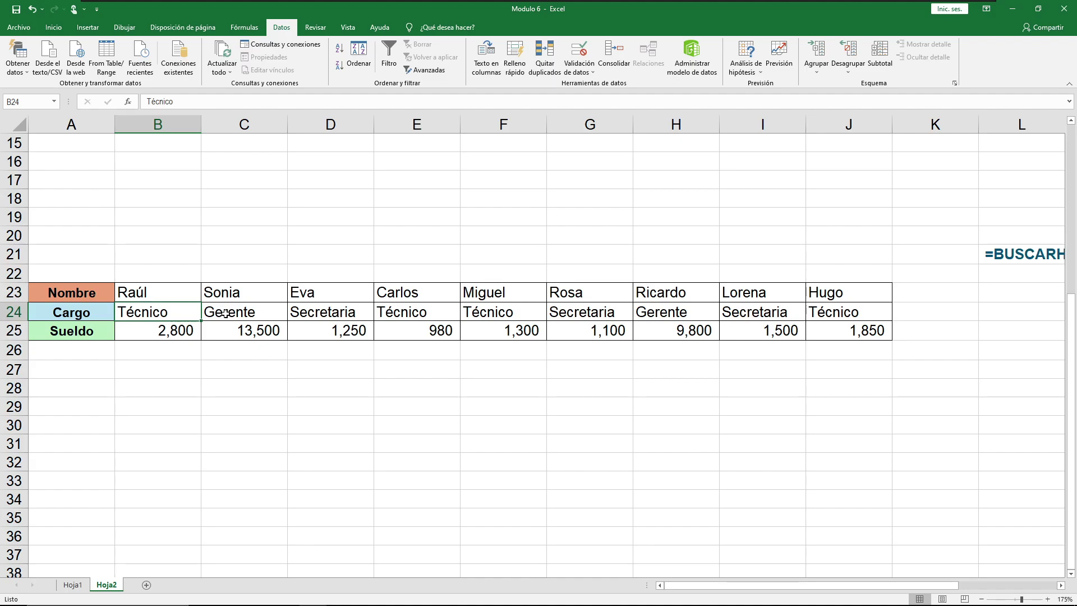
pyautogui.click(224, 314)
pyautogui.click(356, 316)
pyautogui.click(417, 313)
pyautogui.click(493, 312)
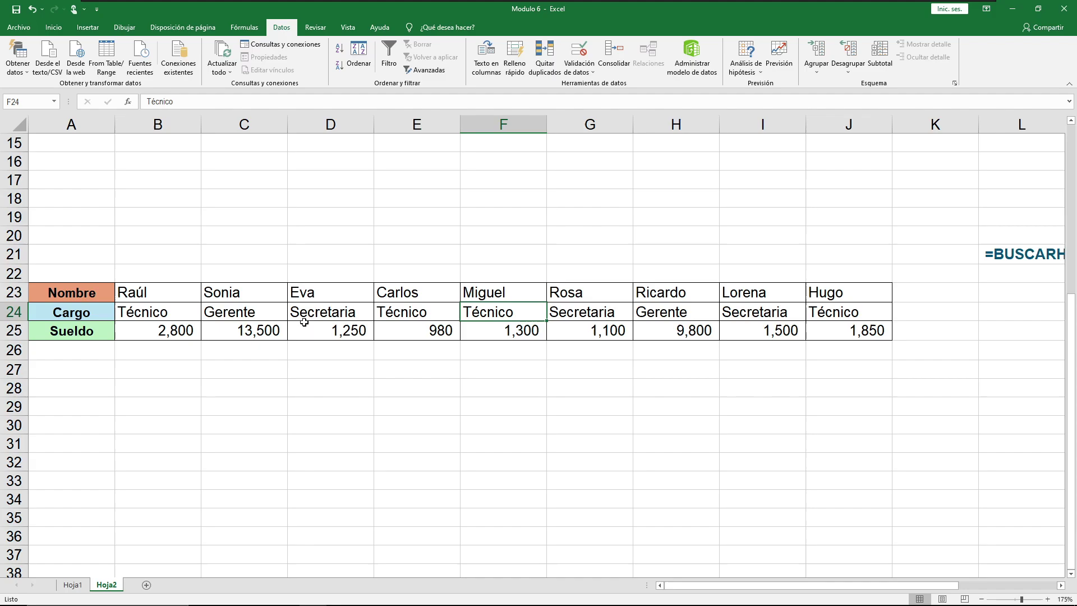
# Select A22:J22 directly above the horizontal table to check its width, and return to the BUSCARH lookup block
pyautogui.click(78, 278)
pyautogui.hotkey('shift', 'Right')
pyautogui.hotkey('shift', 'Right')
pyautogui.hotkey('shift', 'Right')
pyautogui.hotkey('shift', 'Right')
pyautogui.hotkey('shift', 'Right')
pyautogui.hotkey('shift', 'Right')
pyautogui.hotkey('shift', 'Right')
pyautogui.hotkey('shift', 'Right')
pyautogui.hotkey('shift', 'Right')
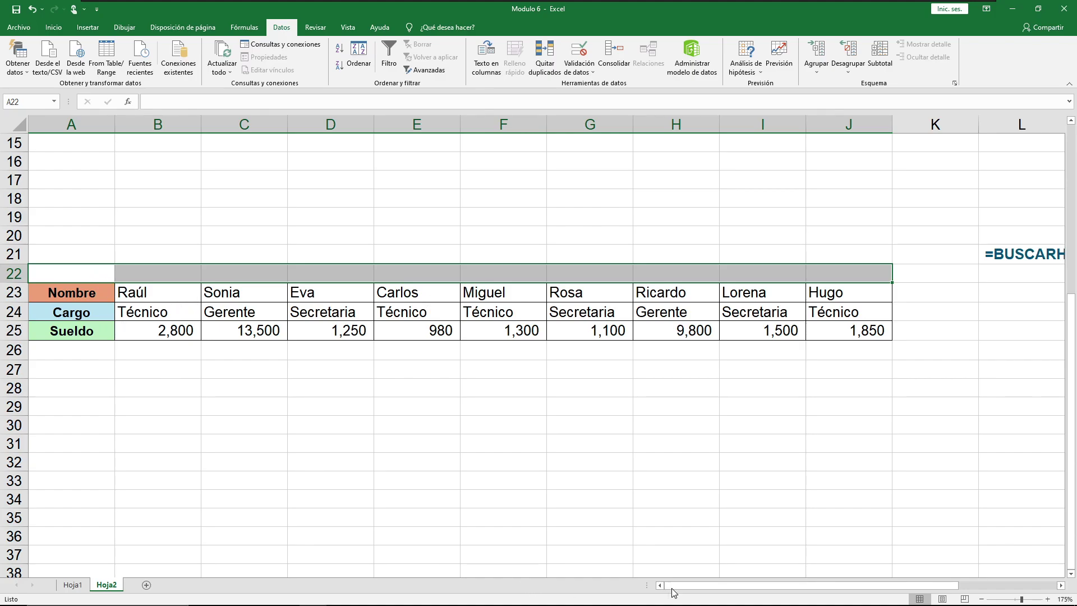
pyautogui.moveTo(681, 590); pyautogui.dragTo(950, 572)
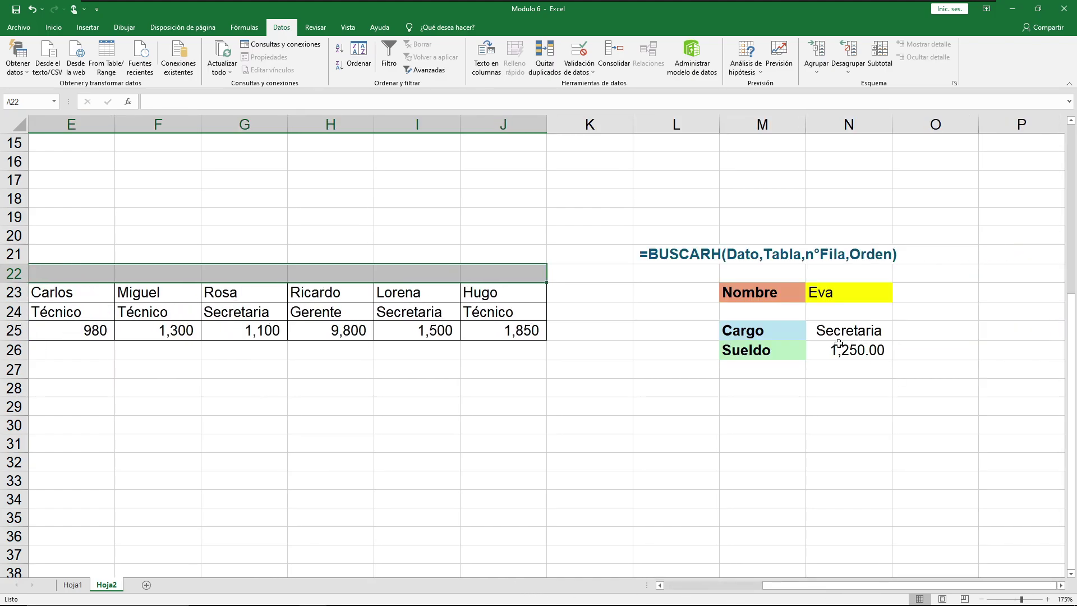
pyautogui.click(760, 461)
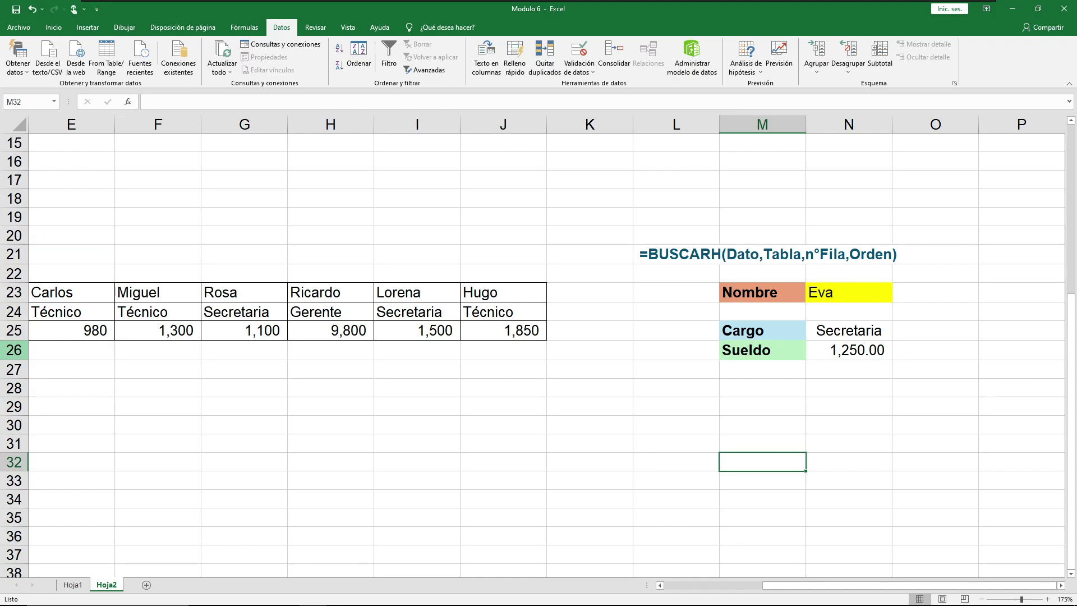
pyautogui.moveTo(858, 331)
pyautogui.mouseDown()
pyautogui.moveTo(846, 350)
pyautogui.moveTo(959, 346)
pyautogui.moveTo(856, 331)
pyautogui.mouseUp()
pyautogui.click(962, 330)
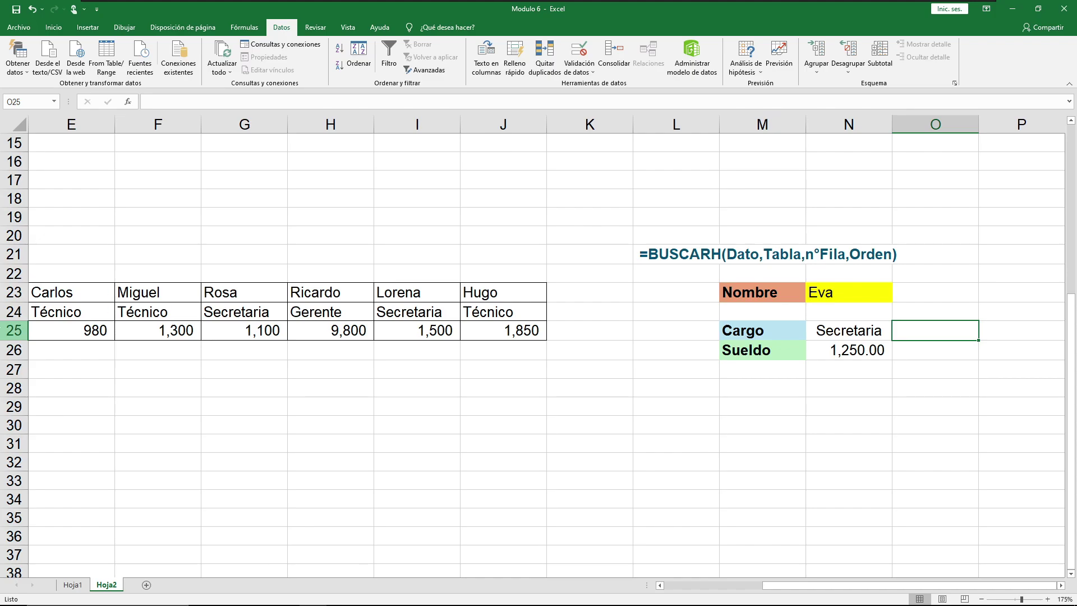
pyautogui.moveTo(336, 192); pyautogui.dragTo(348, 274)
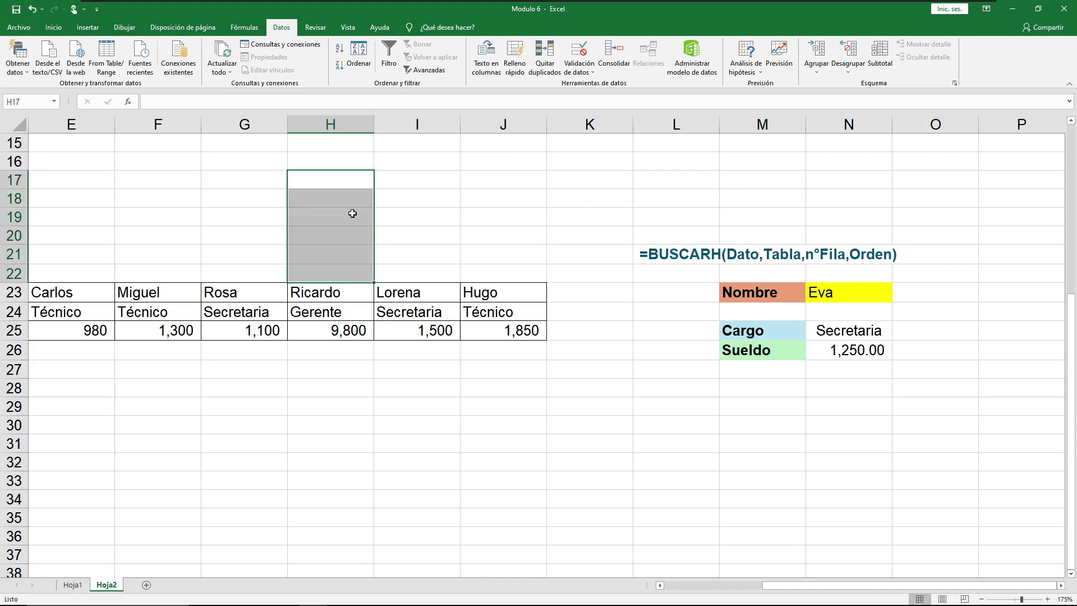
pyautogui.click(471, 215)
pyautogui.click(324, 212)
pyautogui.click(327, 202)
pyautogui.click(330, 220)
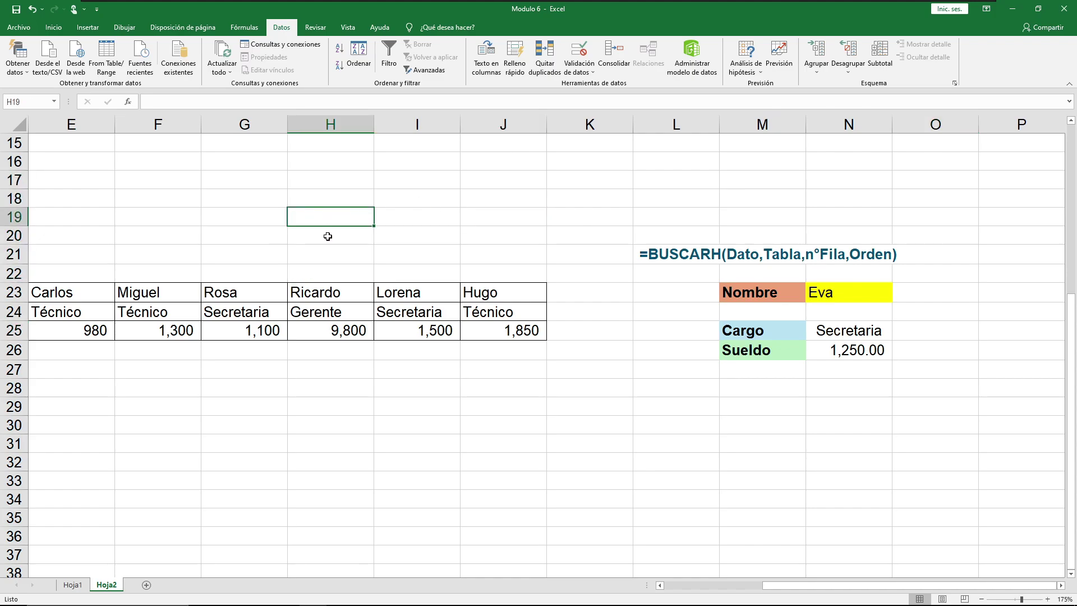
pyautogui.click(328, 237)
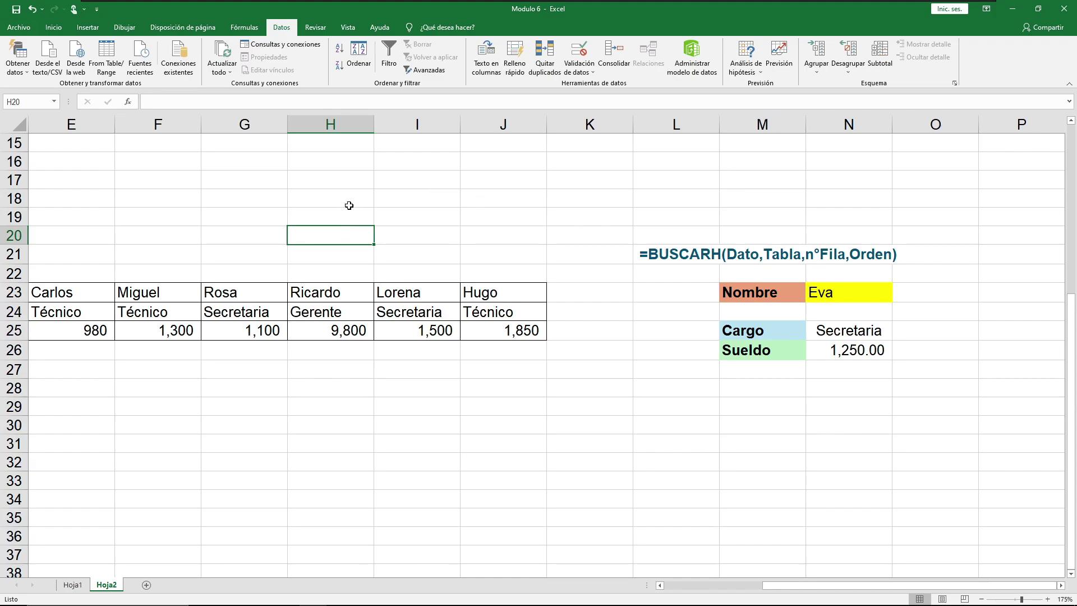
pyautogui.click(351, 208)
pyautogui.click(352, 229)
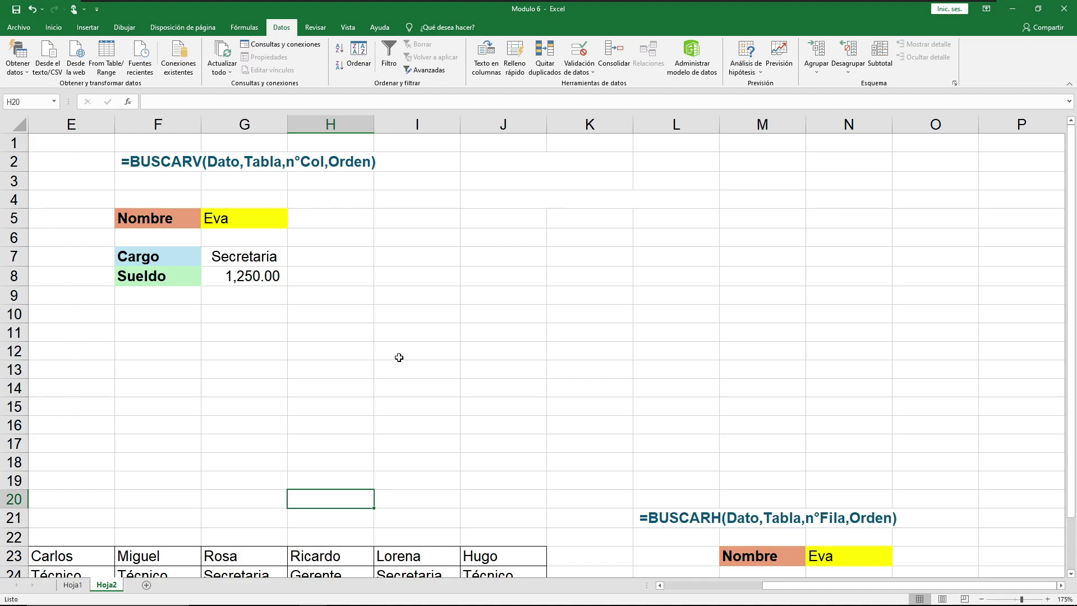
# Select the range E4:H9 around the BUSCARV lookup block to review its Nombre, Cargo and Sueldo cells
pyautogui.moveTo(860, 603)
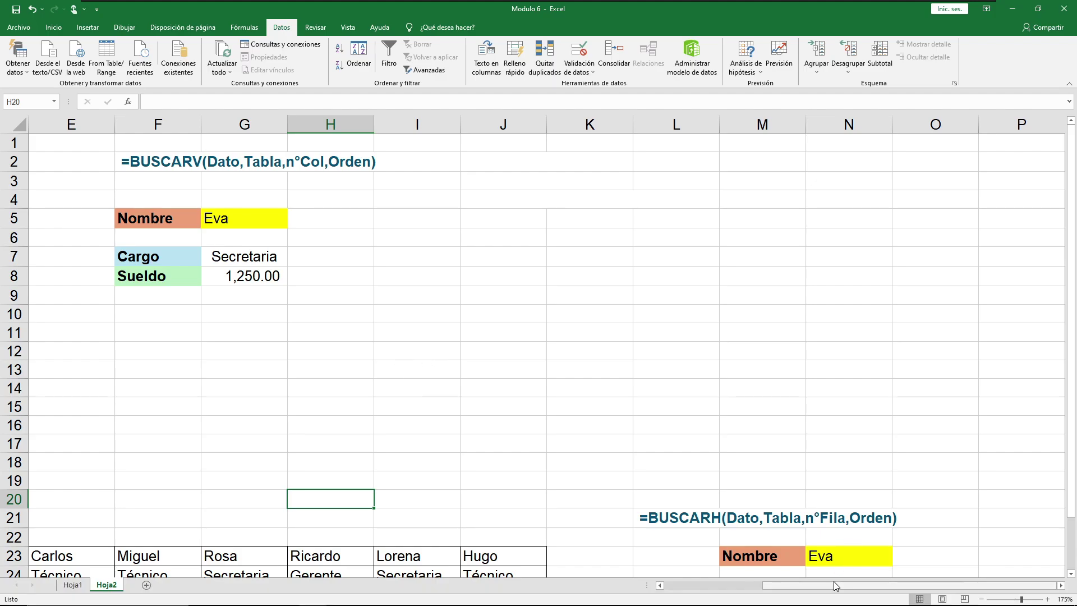
pyautogui.moveTo(802, 586); pyautogui.dragTo(664, 586)
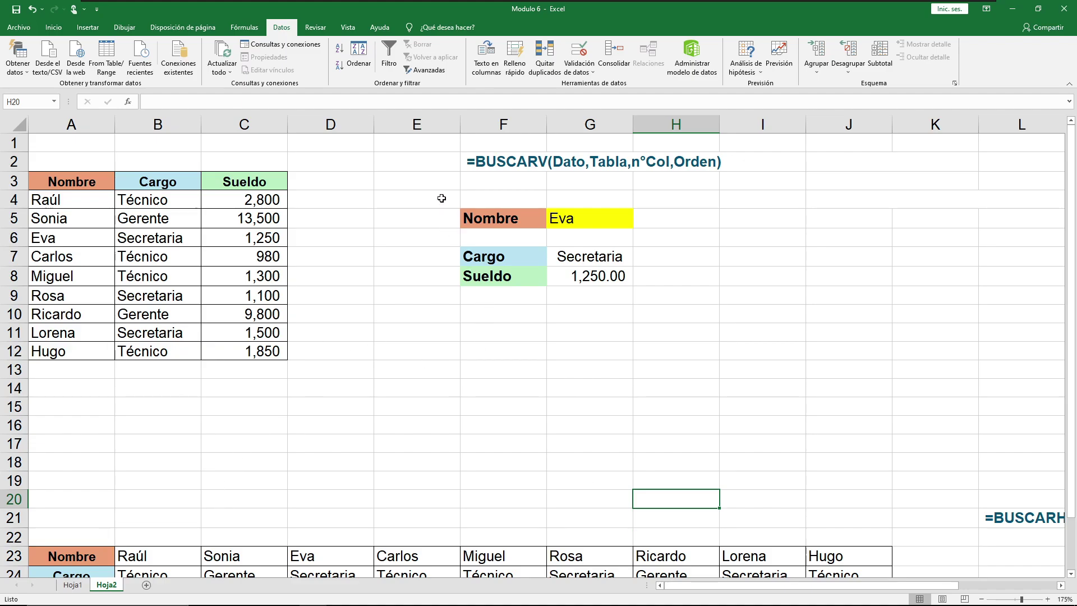
pyautogui.moveTo(440, 199); pyautogui.dragTo(651, 305)
pyautogui.click(458, 218)
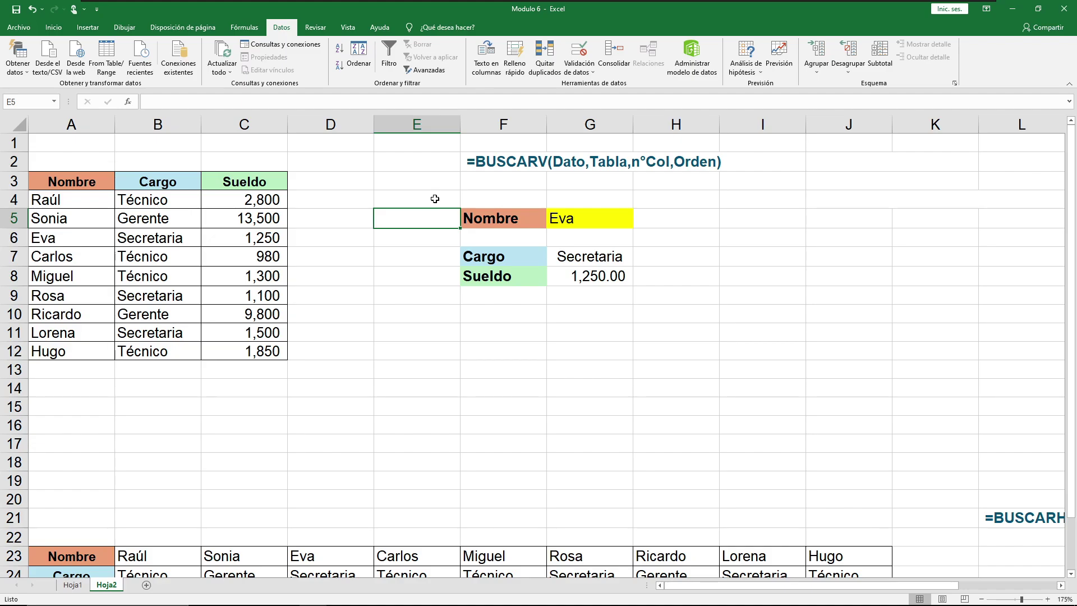
pyautogui.moveTo(432, 199); pyautogui.dragTo(637, 296)
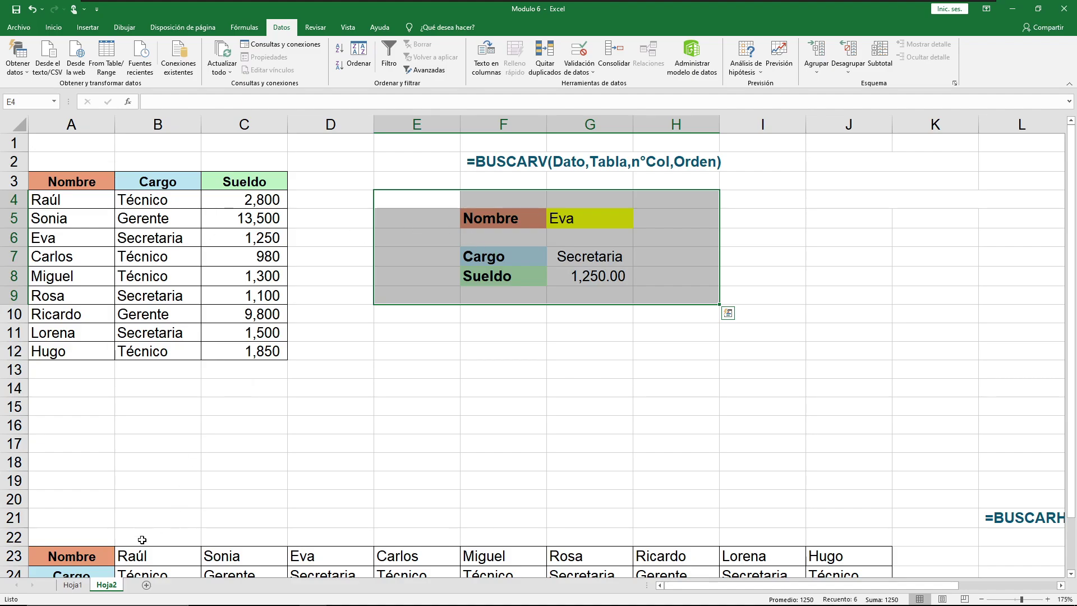
# Start a BDEXTRAER formula in cell K5 of Hoja1, beside the sales table
pyautogui.click(72, 584)
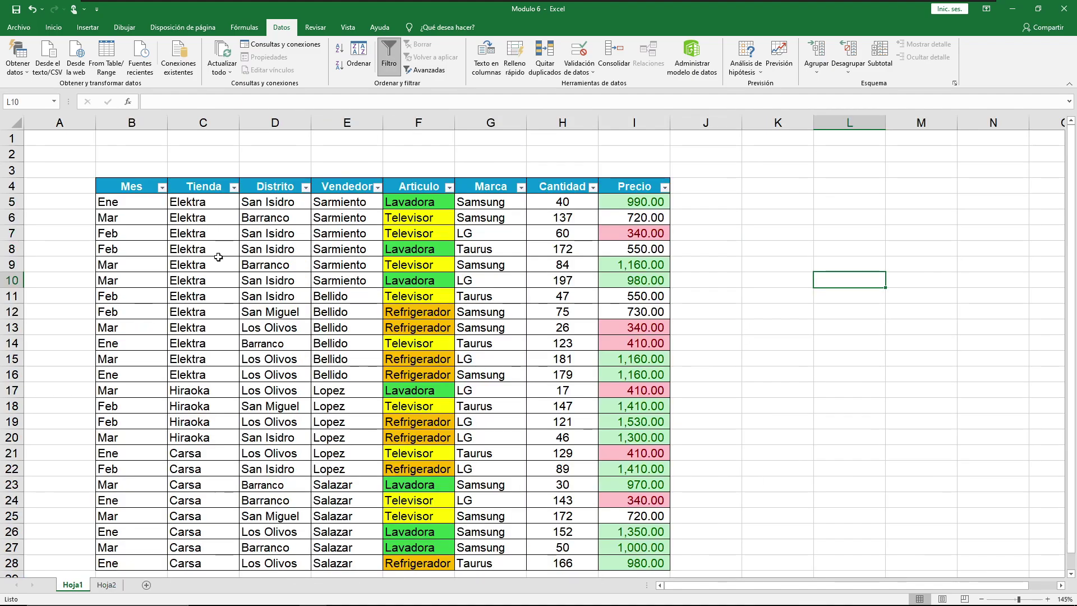
pyautogui.click(858, 267)
pyautogui.click(771, 204)
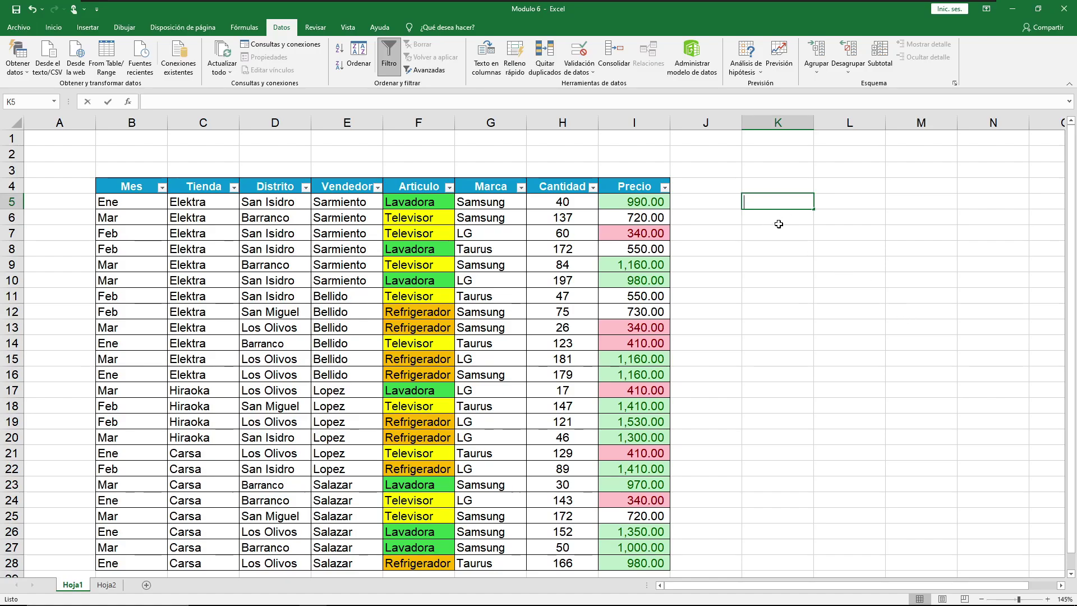
pyautogui.write('=bd')
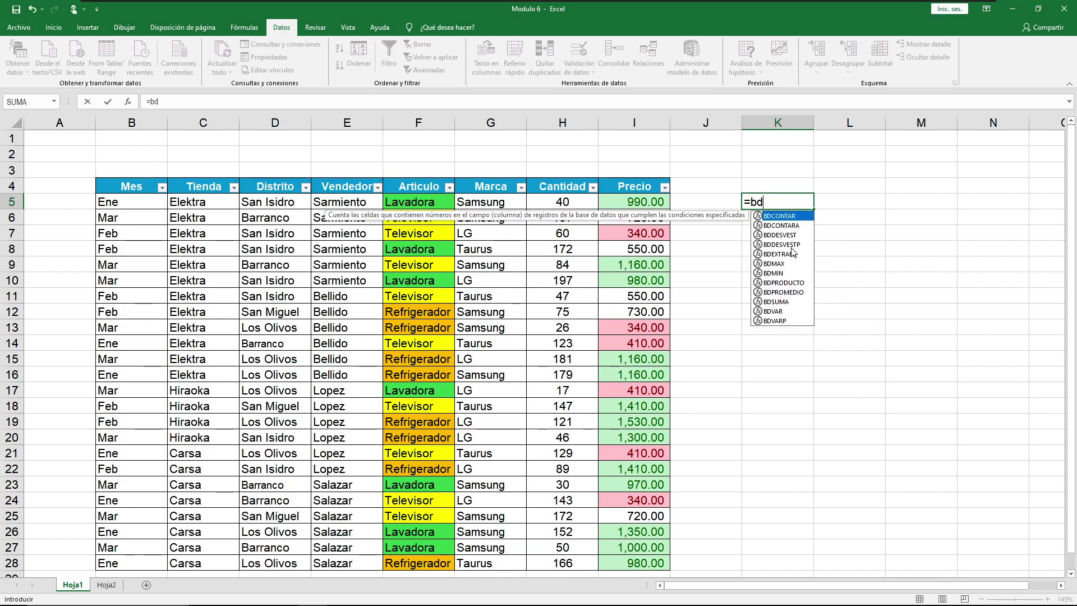
pyautogui.write('es')
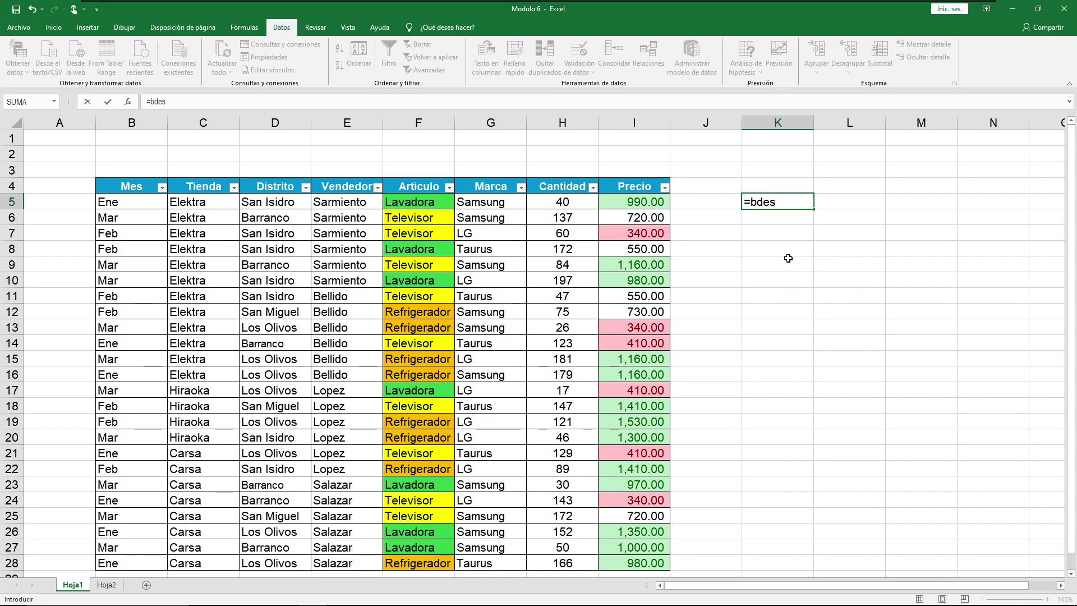
pyautogui.press('BackSpace')
pyautogui.write('x')
pyautogui.doubleClick(789, 220)
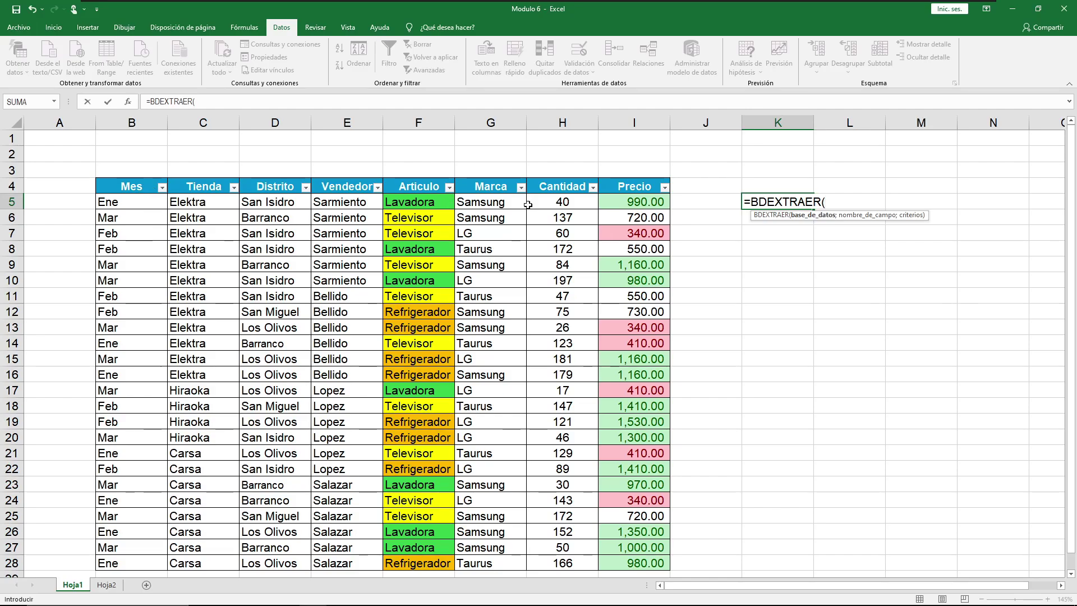
# Discard the unfinished BDEXTRAER formula in K5 and return to the lookup tables on Hoja2
pyautogui.press('BackSpace')
pyautogui.press('BackSpace')
pyautogui.press('BackSpace')
pyautogui.press('BackSpace')
pyautogui.press('BackSpace')
pyautogui.press('BackSpace')
pyautogui.press('BackSpace')
pyautogui.press('BackSpace')
pyautogui.press('BackSpace')
pyautogui.press('BackSpace')
pyautogui.press('BackSpace')
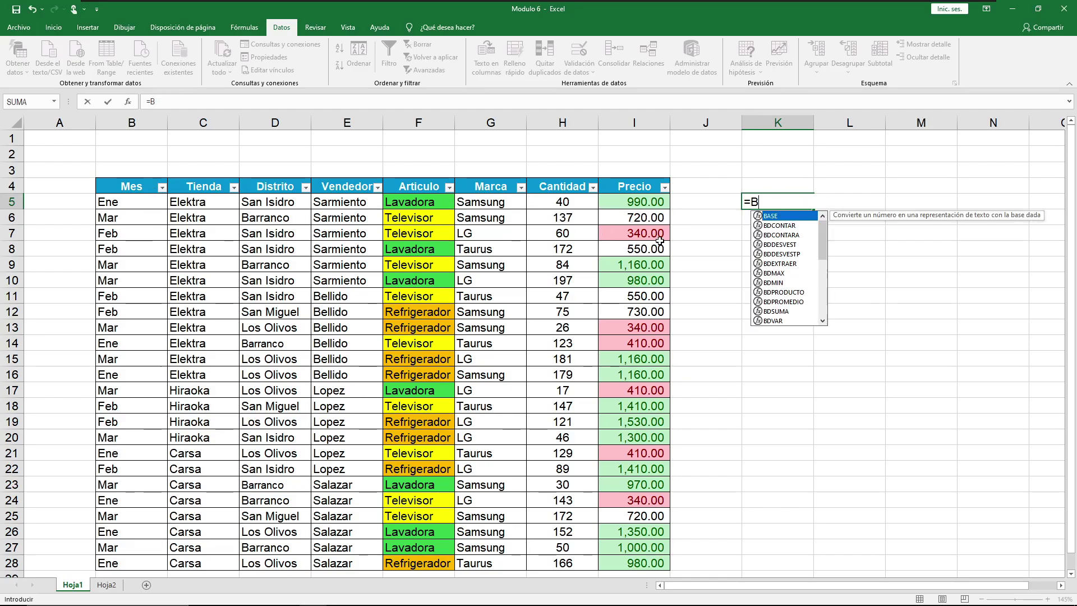
pyautogui.write('=')
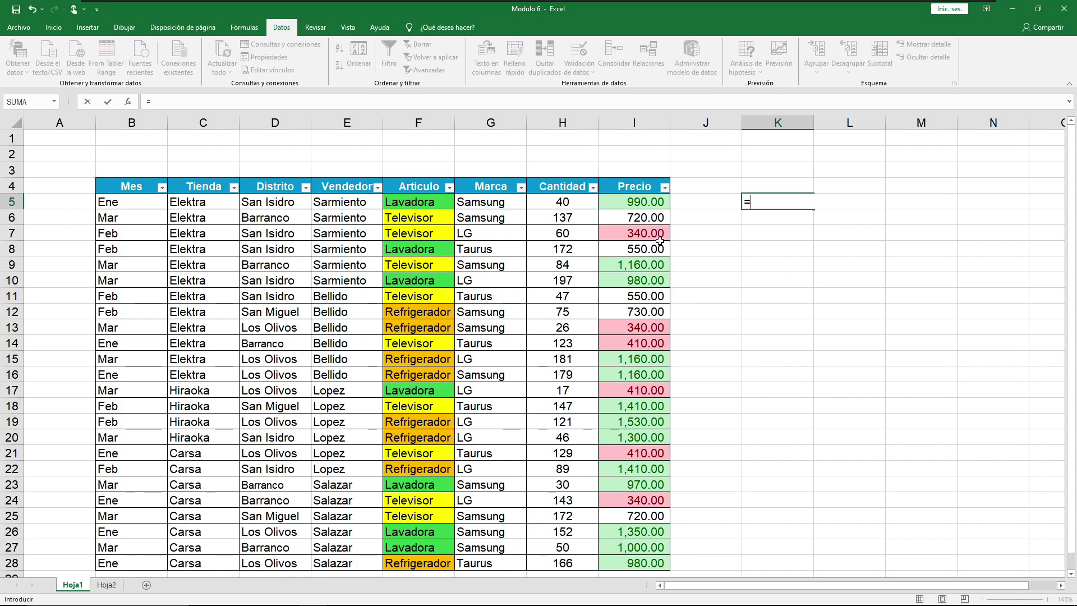
pyautogui.press('Escape')
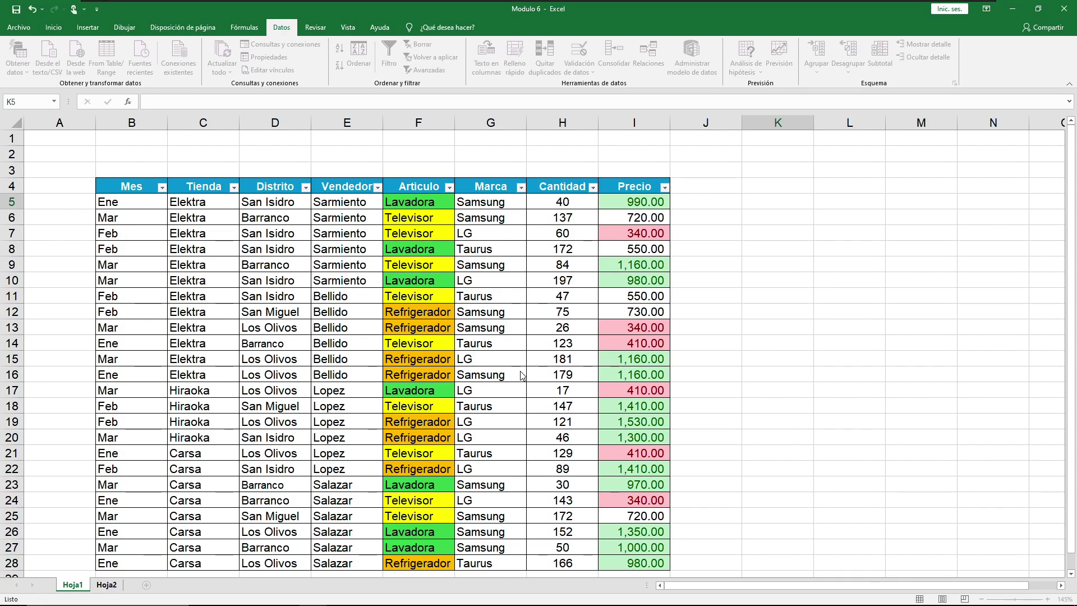
pyautogui.click(106, 584)
pyautogui.click(552, 384)
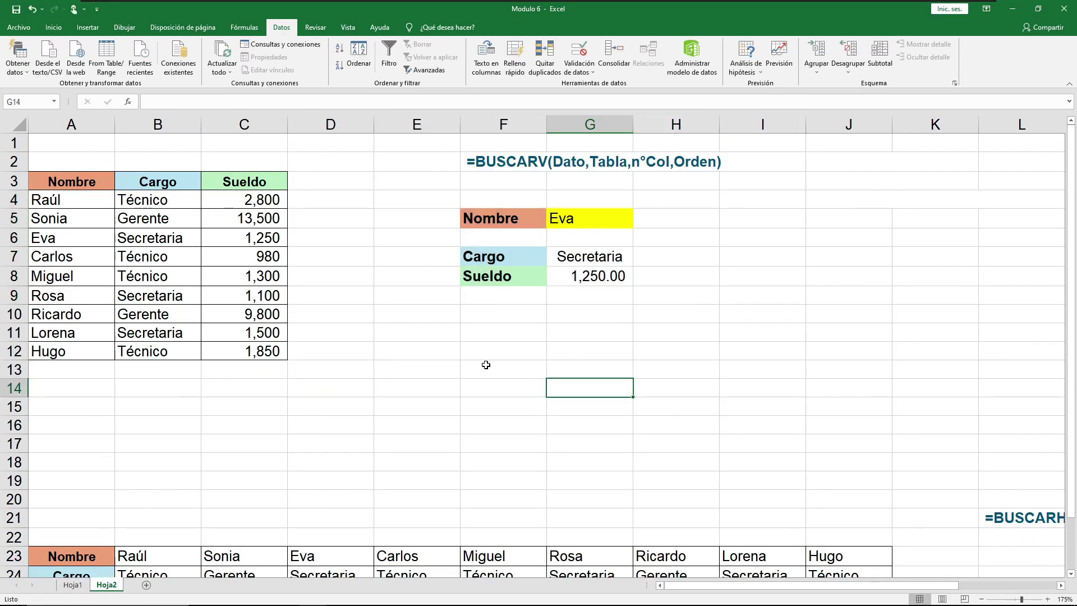